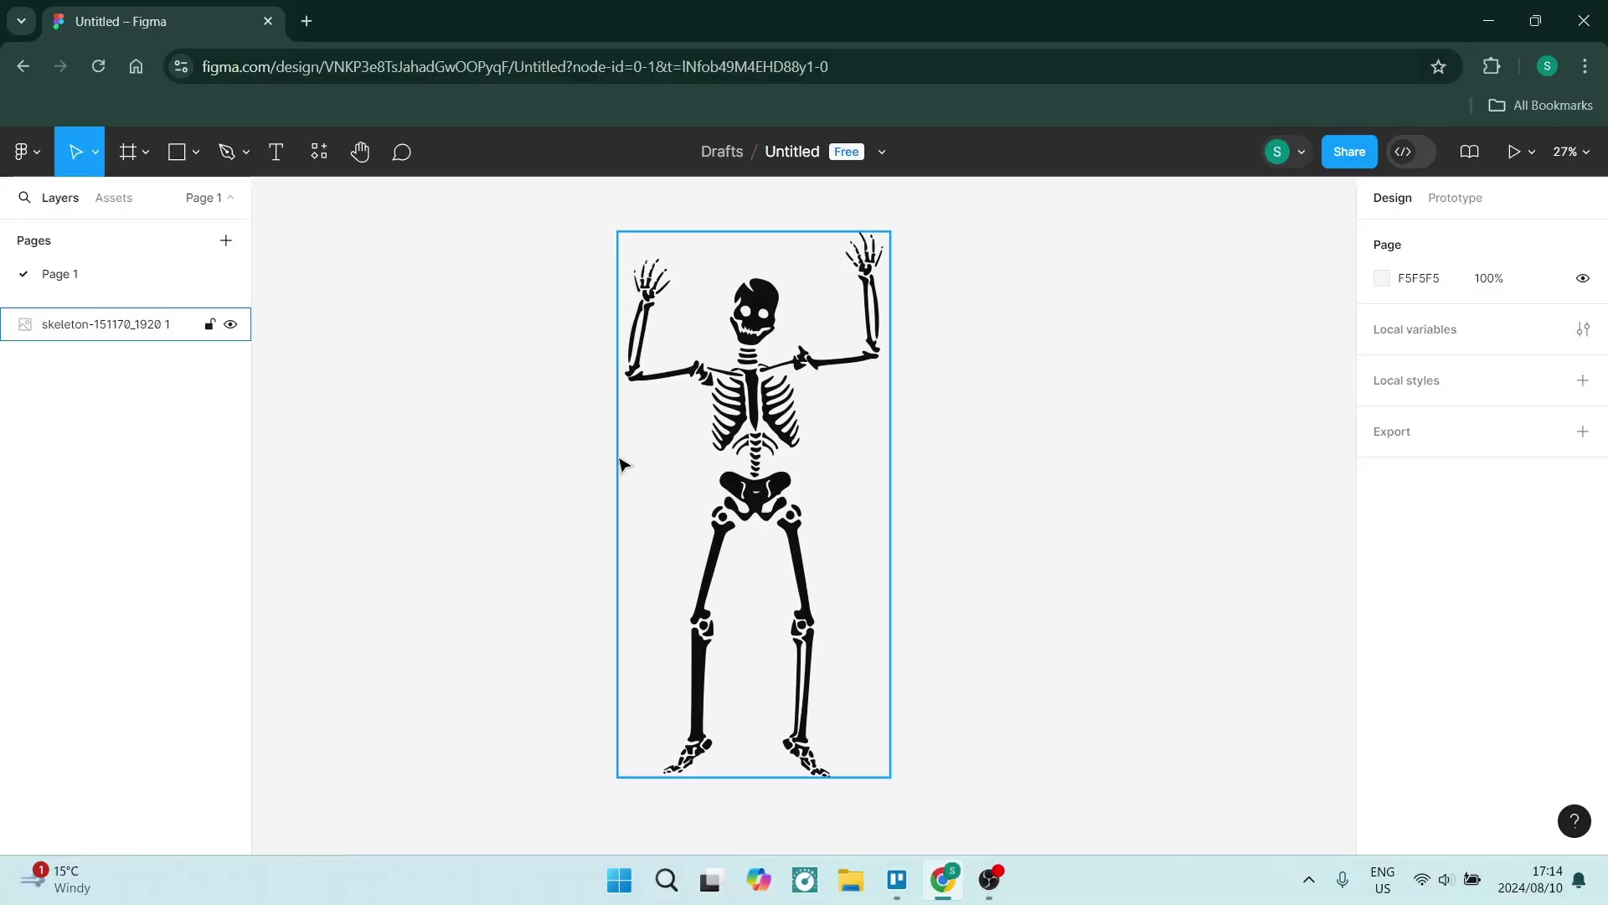
Step: Trace the skeleton image in black and white with the Image Tracer plugin and place the traced vector
{"action": "left_click", "coordinate": [771, 333]}
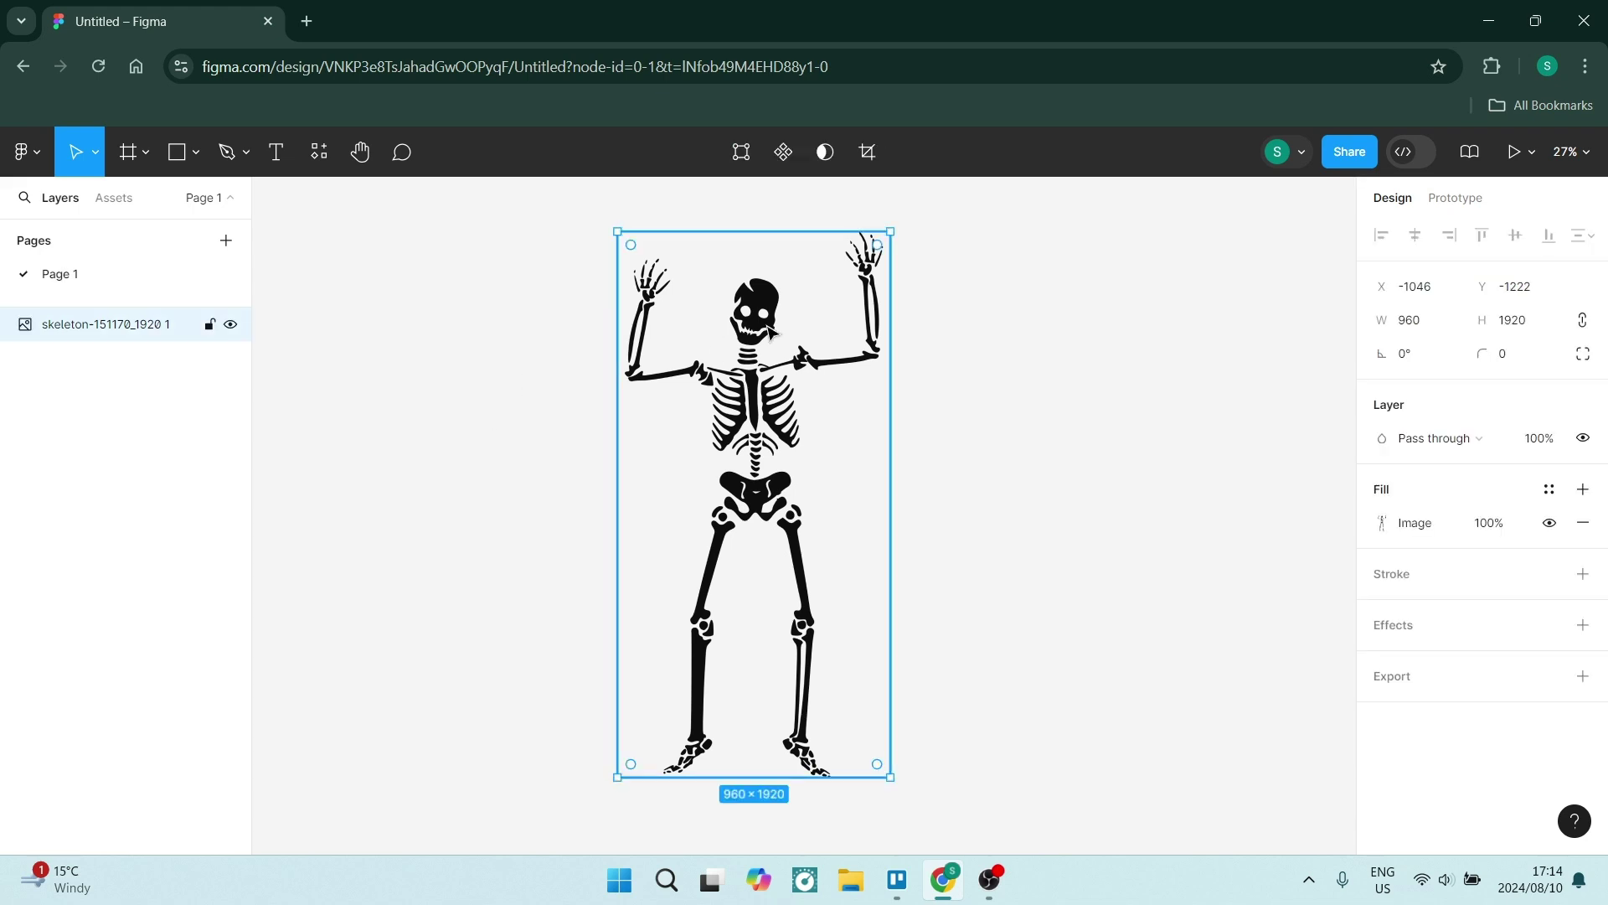
{"action": "left_click", "coordinate": [330, 153]}
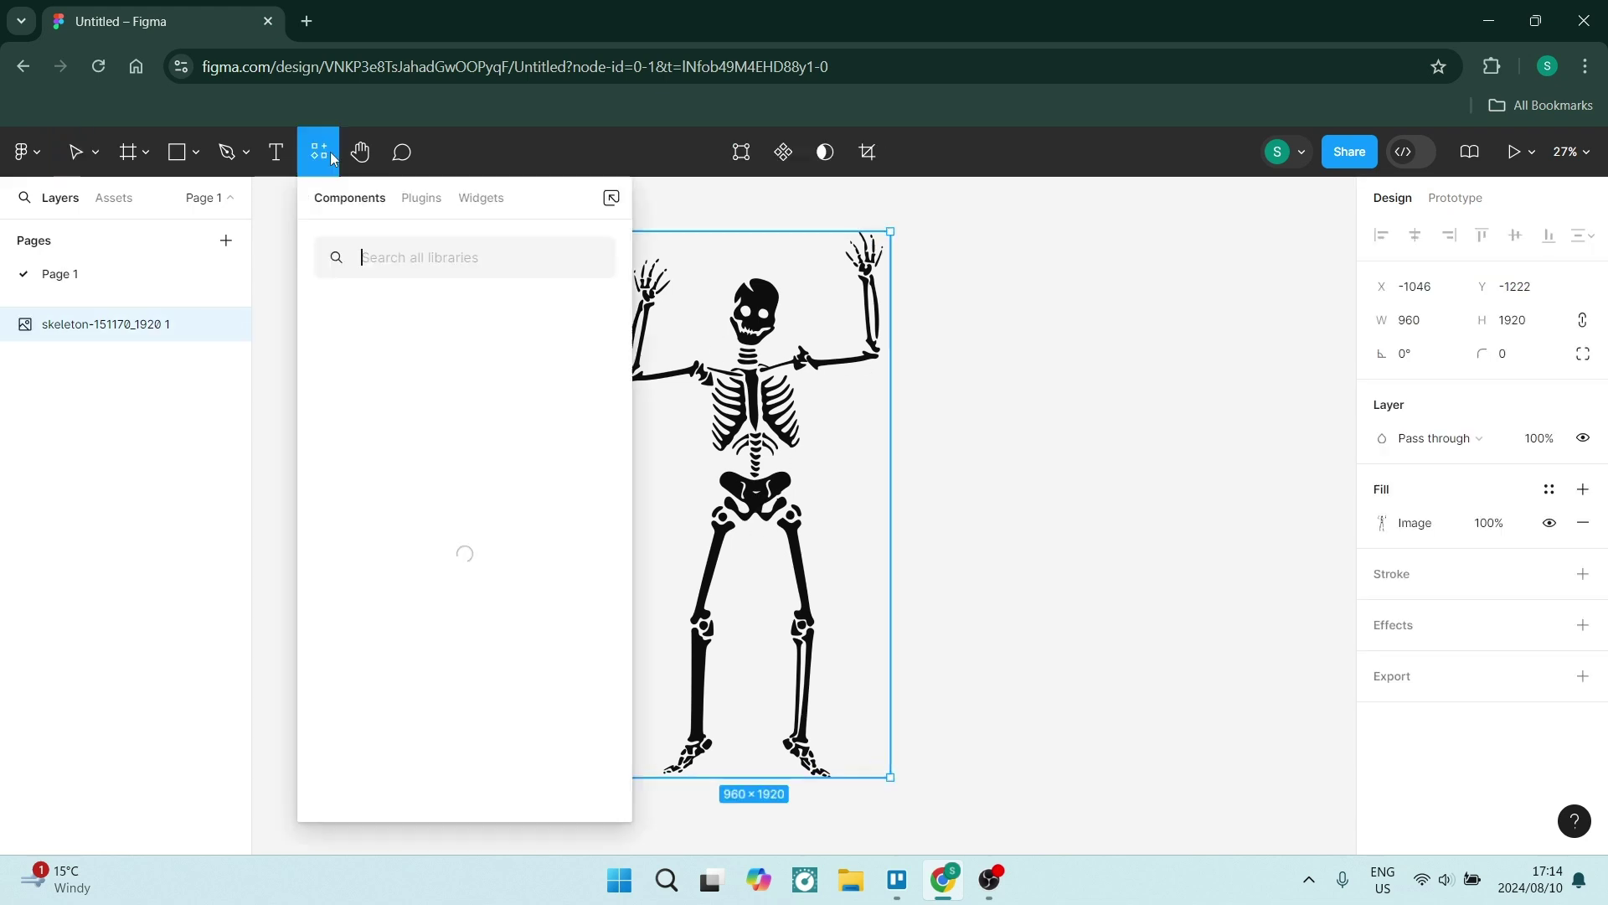
{"action": "left_click", "coordinate": [422, 201]}
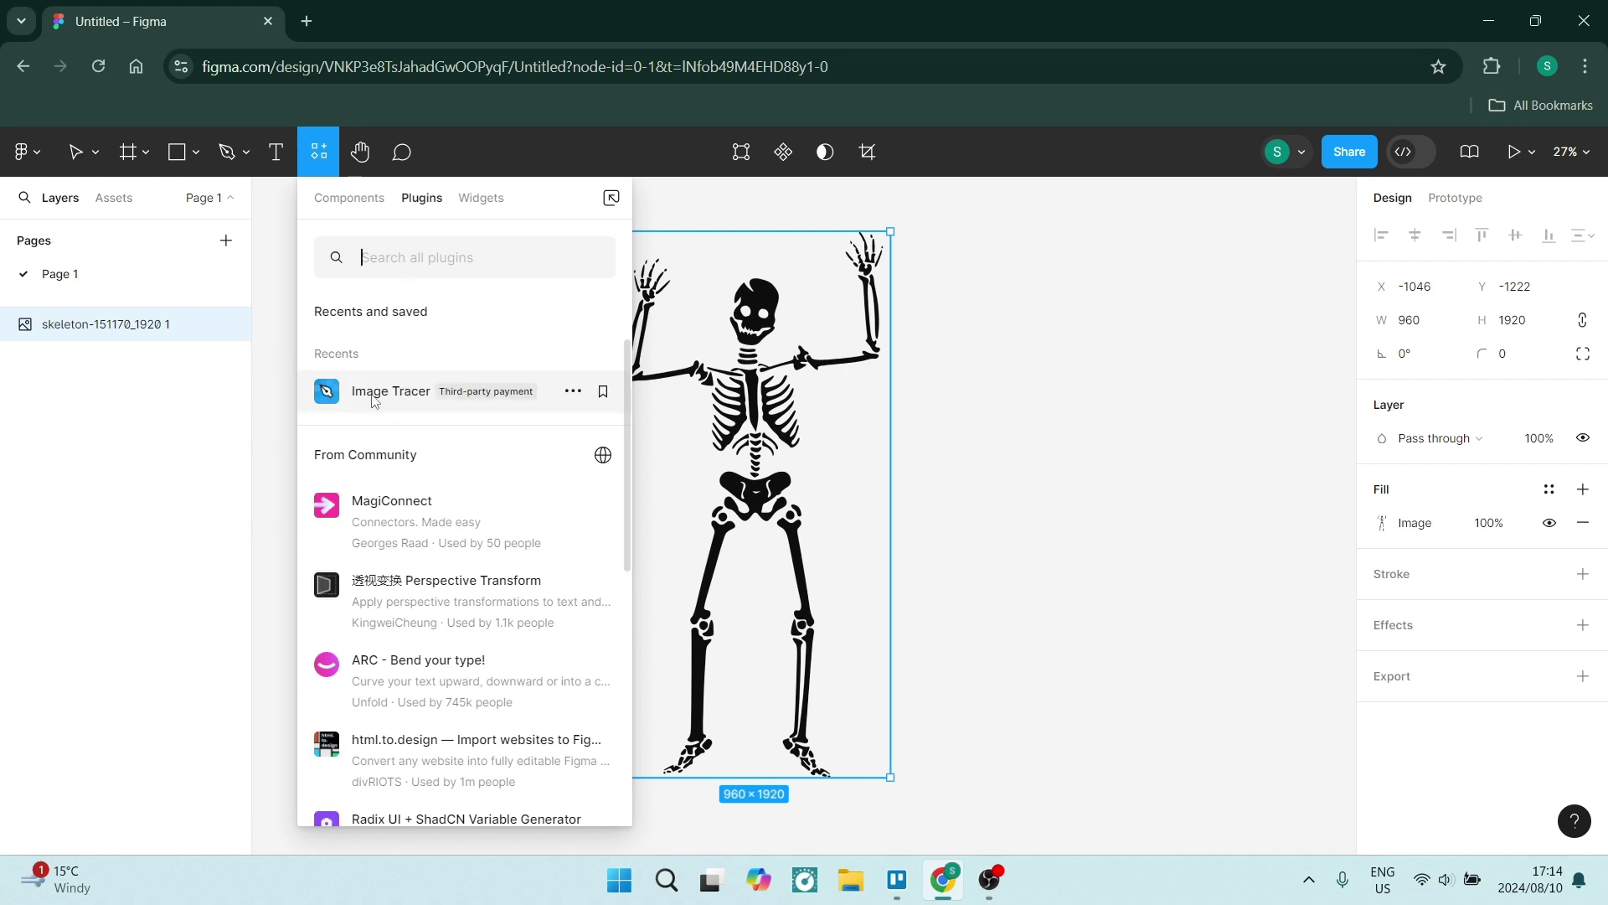
{"action": "key", "text": "Escape"}
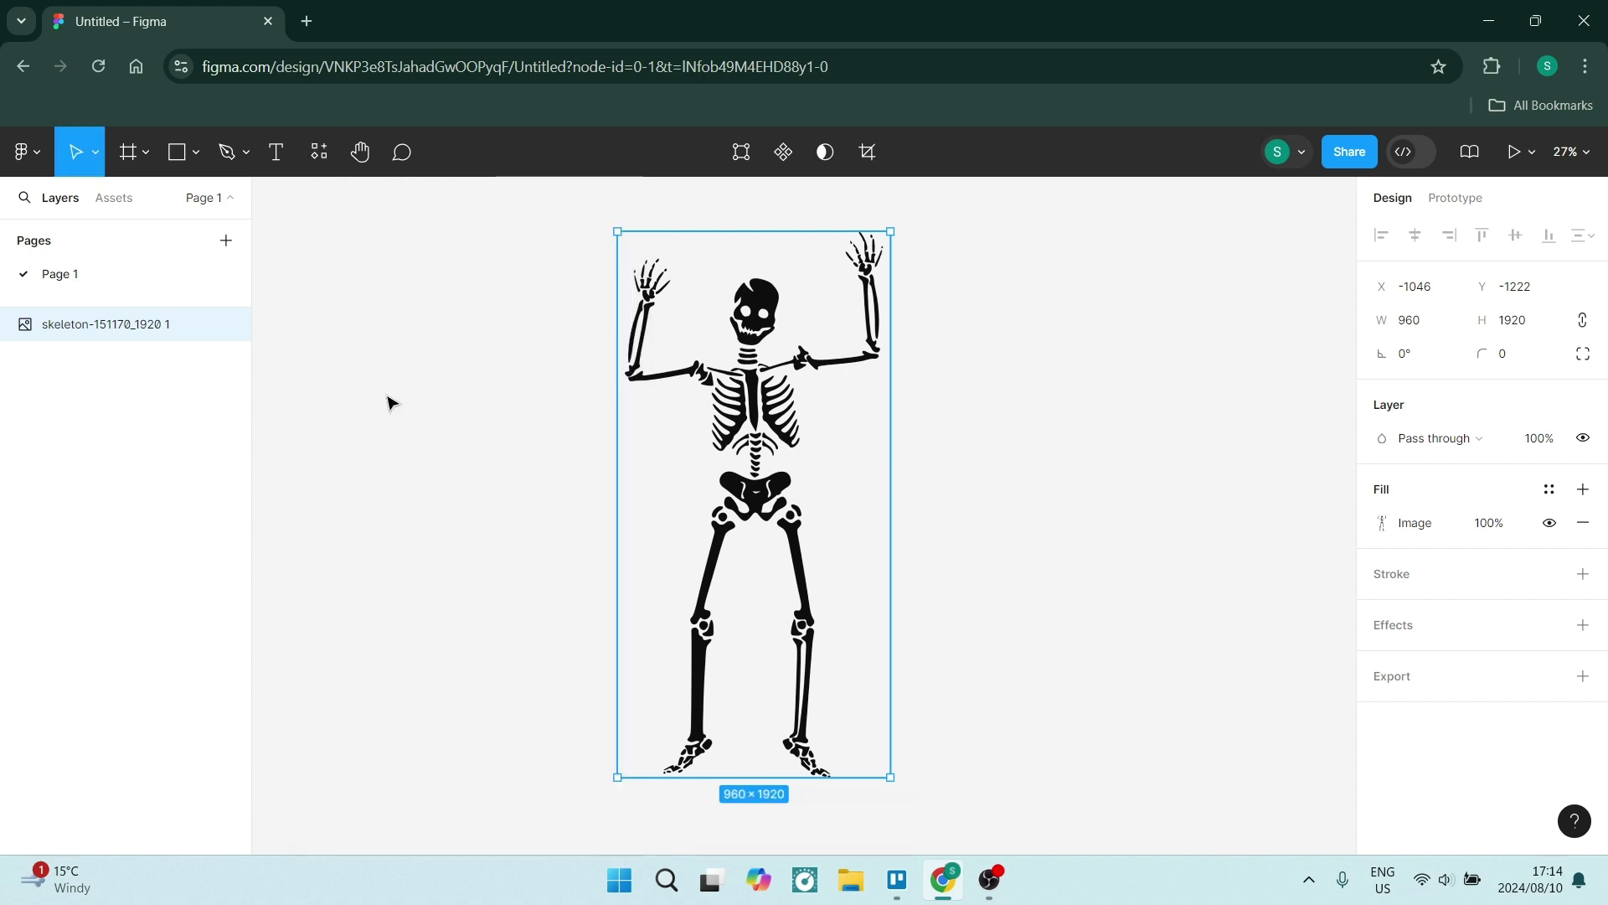
{"action": "key", "text": "ctrl+alt+p"}
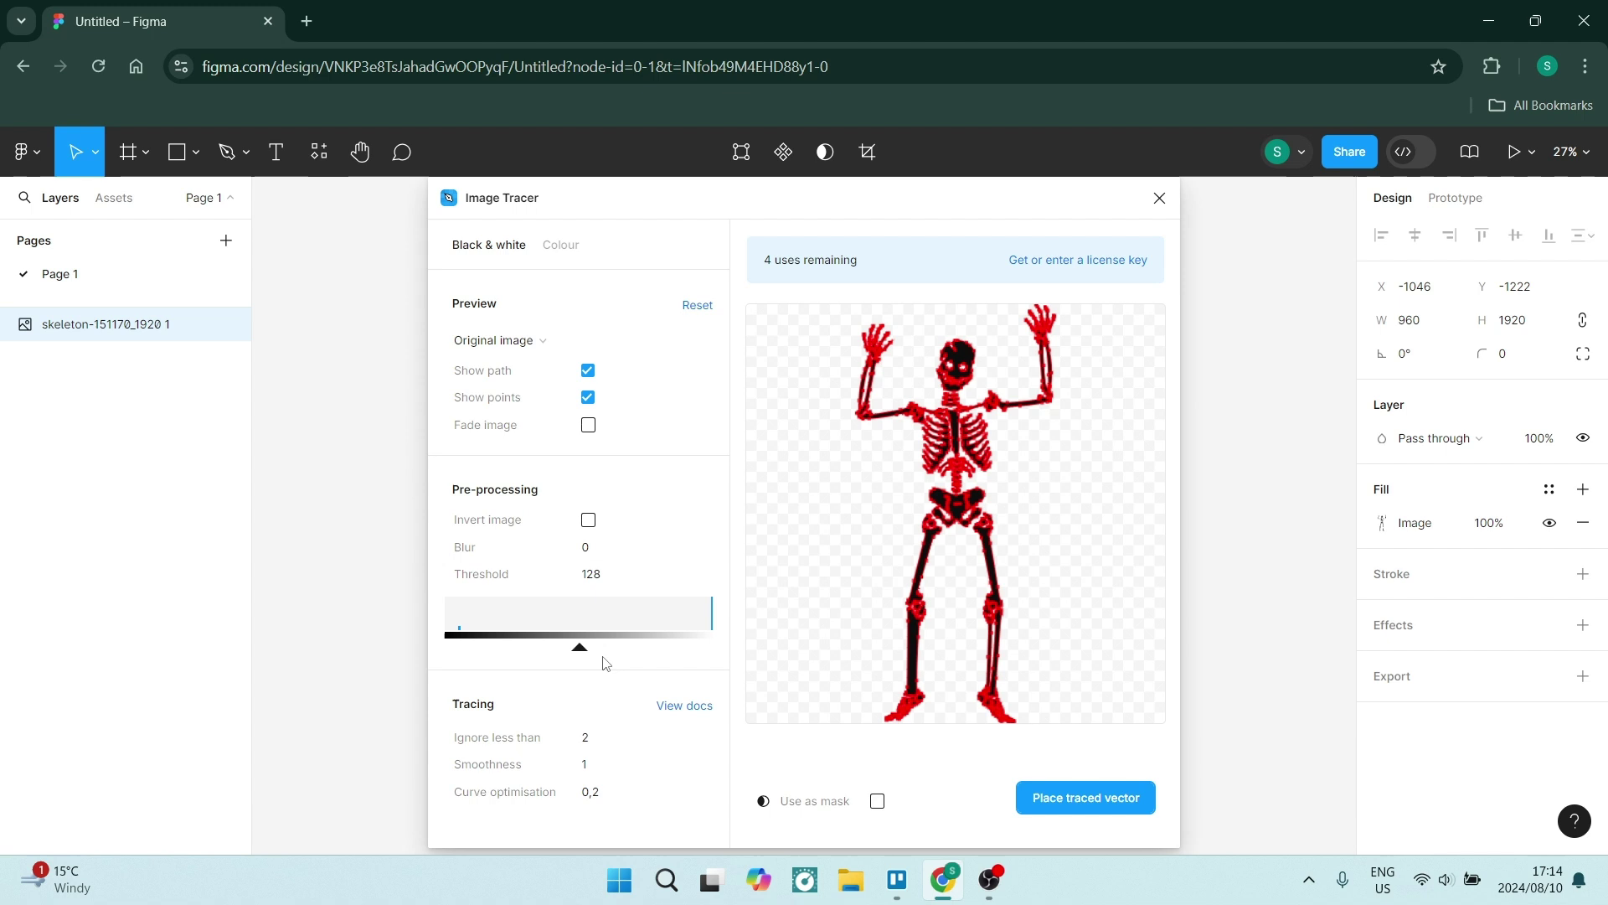
{"action": "left_click", "coordinate": [1059, 805]}
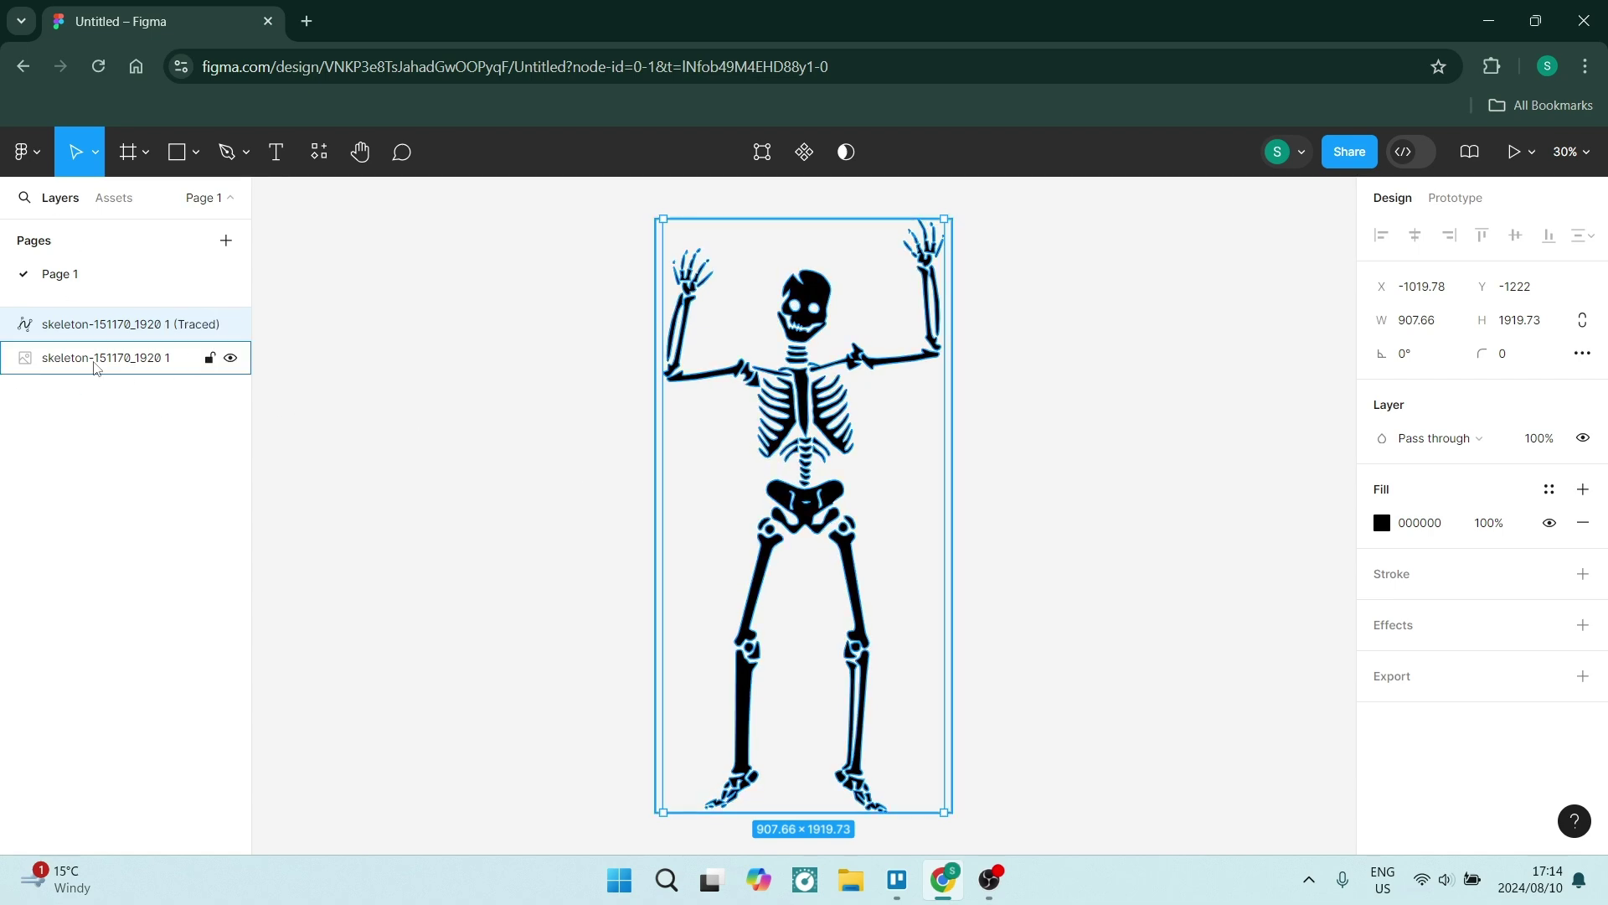
Step: Delete the original skeleton image, keeping only the traced vector, and reposition that vector where the original was
{"action": "left_click_drag", "start_coordinate": [782, 434], "coordinate": [530, 434]}
{"action": "left_click", "coordinate": [152, 371]}
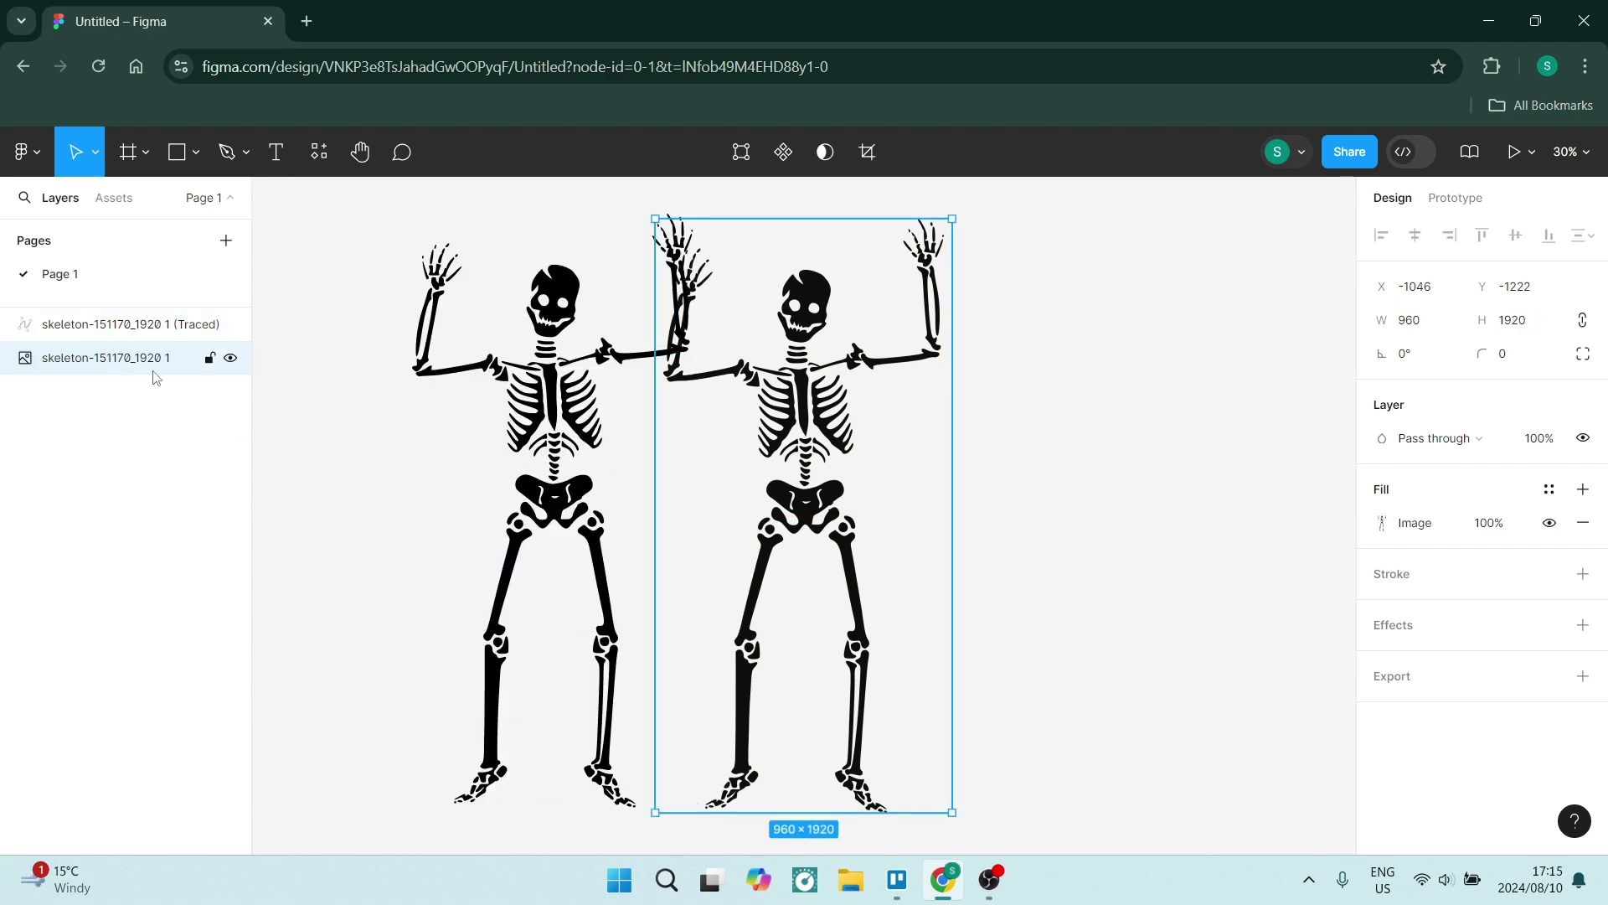
{"action": "key", "text": "Delete"}
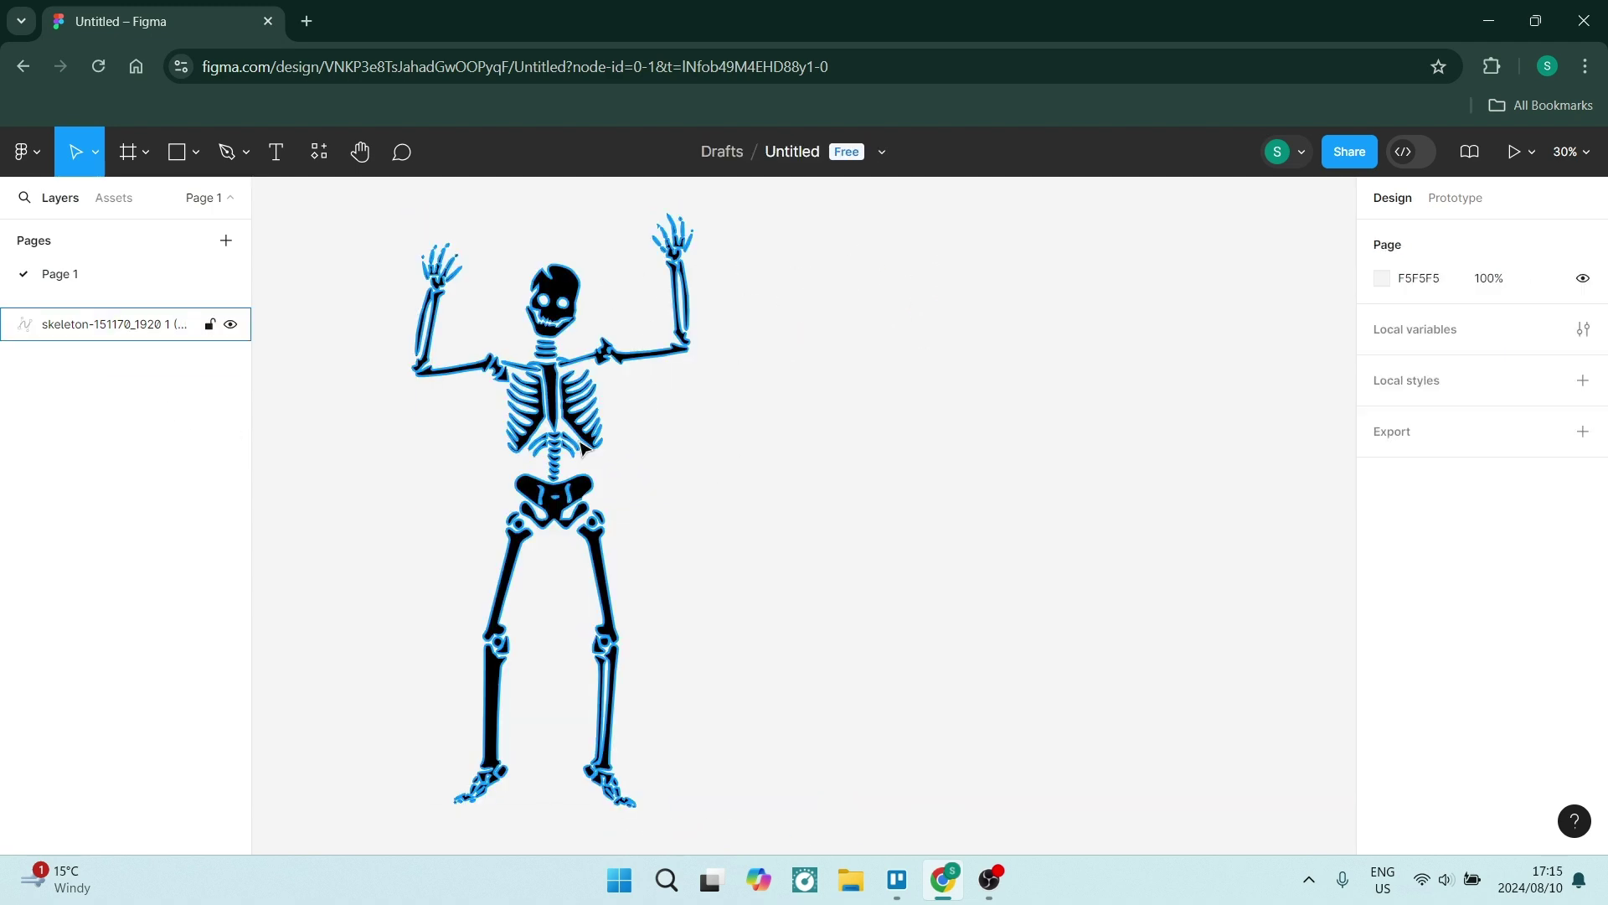
{"action": "left_click_drag", "start_coordinate": [578, 438], "coordinate": [830, 437]}
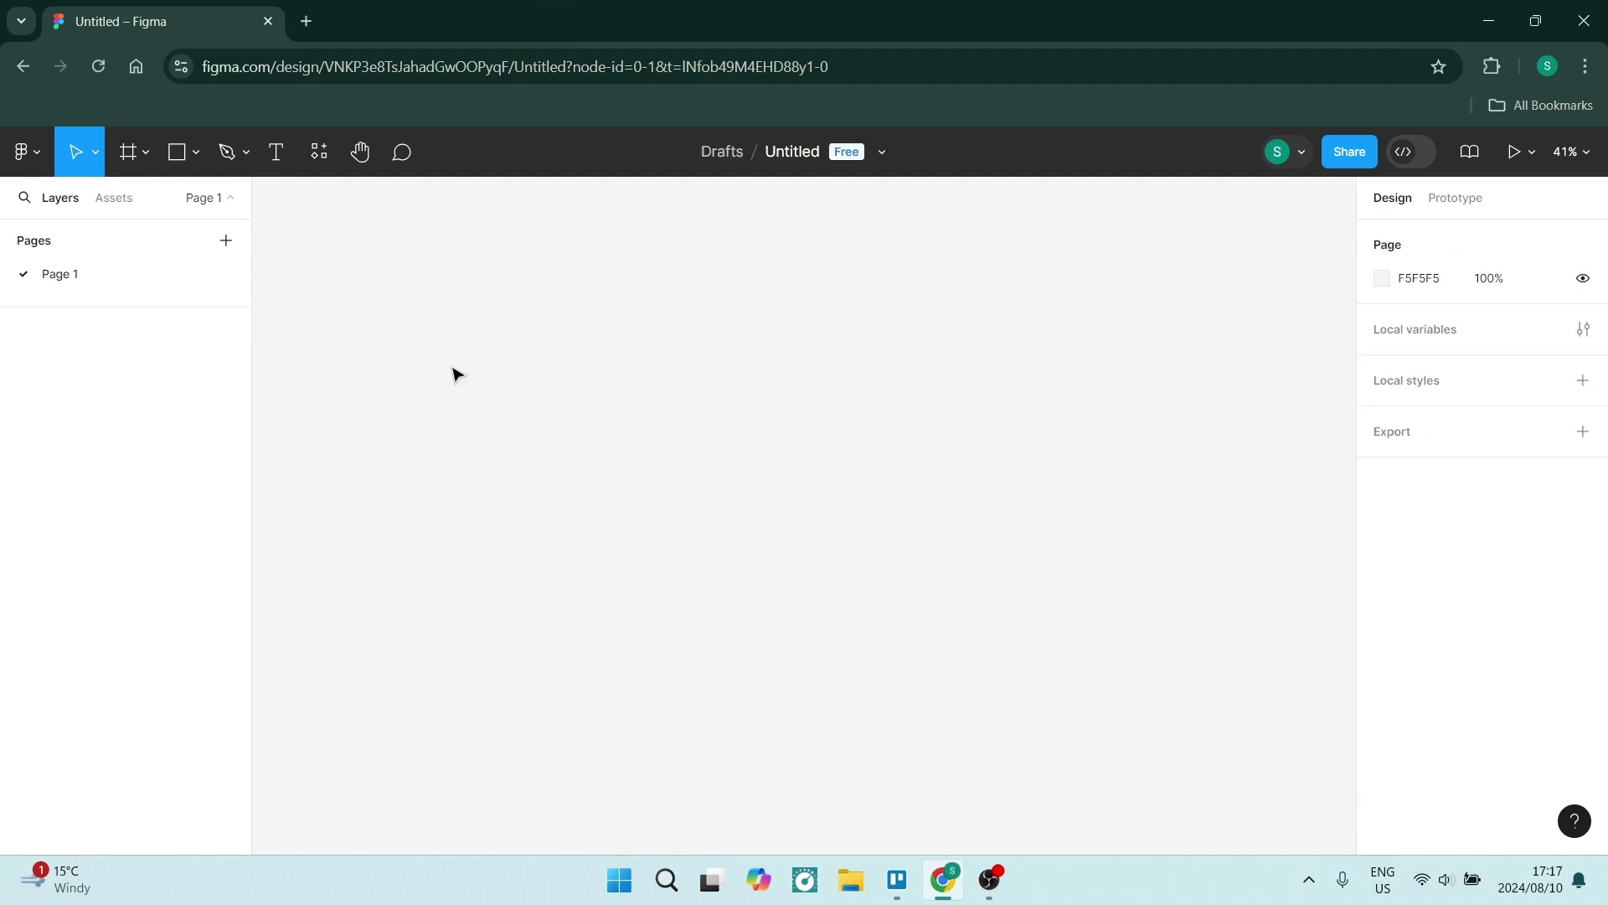
Step: Create a text box about 901 × 643 reading "HowtoHarbor" in Inter Regular at size 128
{"action": "key", "text": "t"}
{"action": "left_click_drag", "start_coordinate": [528, 316], "coordinate": [914, 591]}
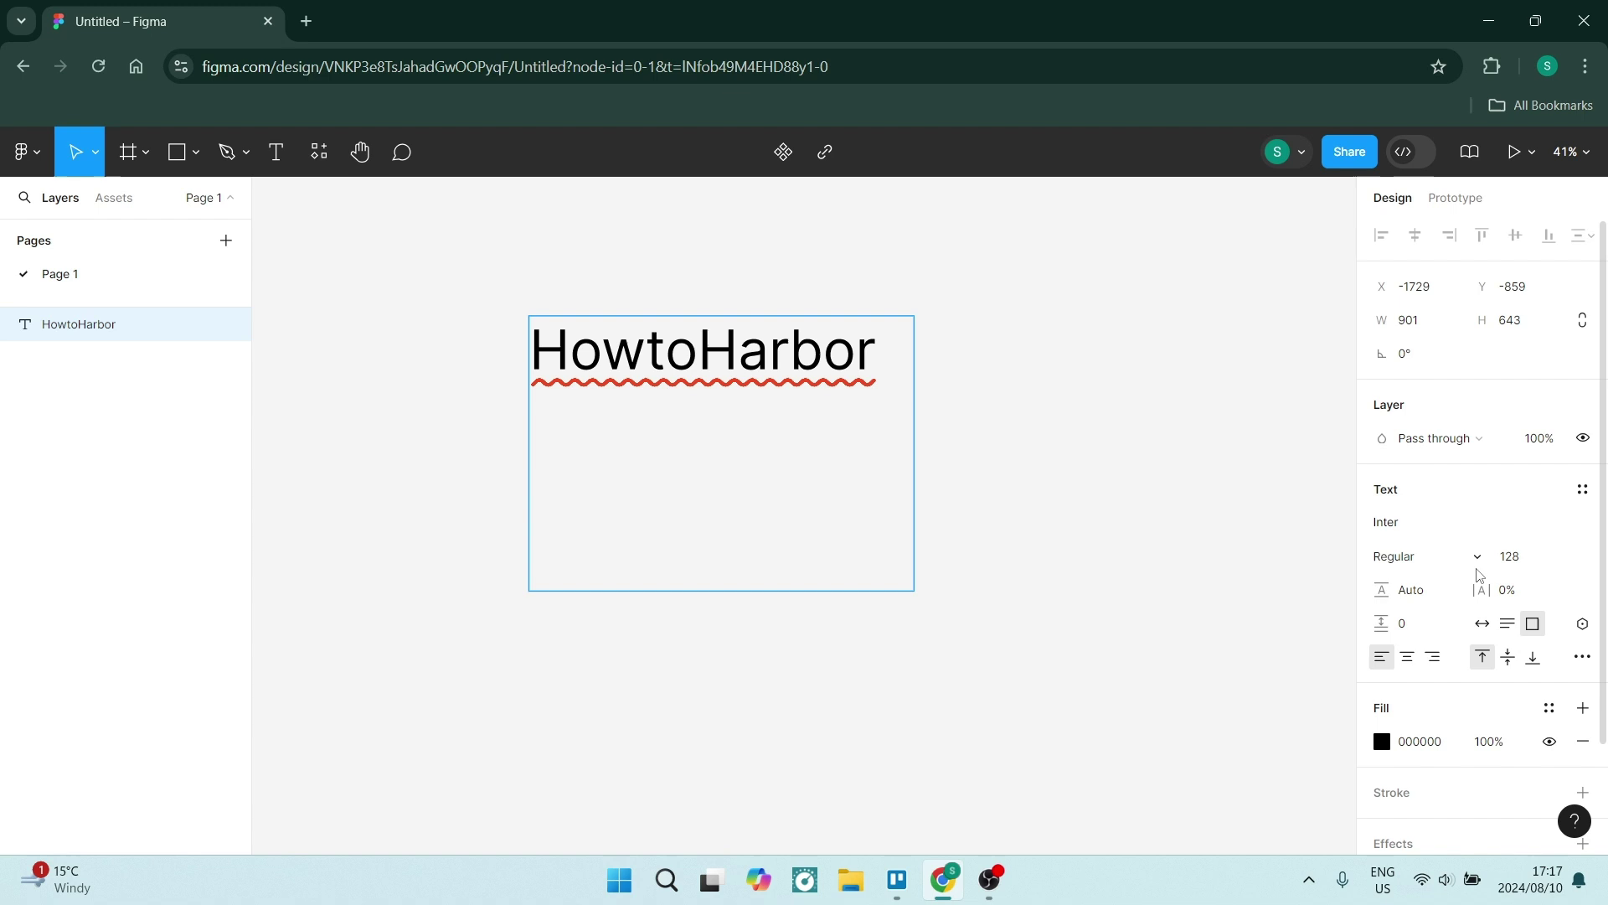
{"action": "key", "text": "Escape"}
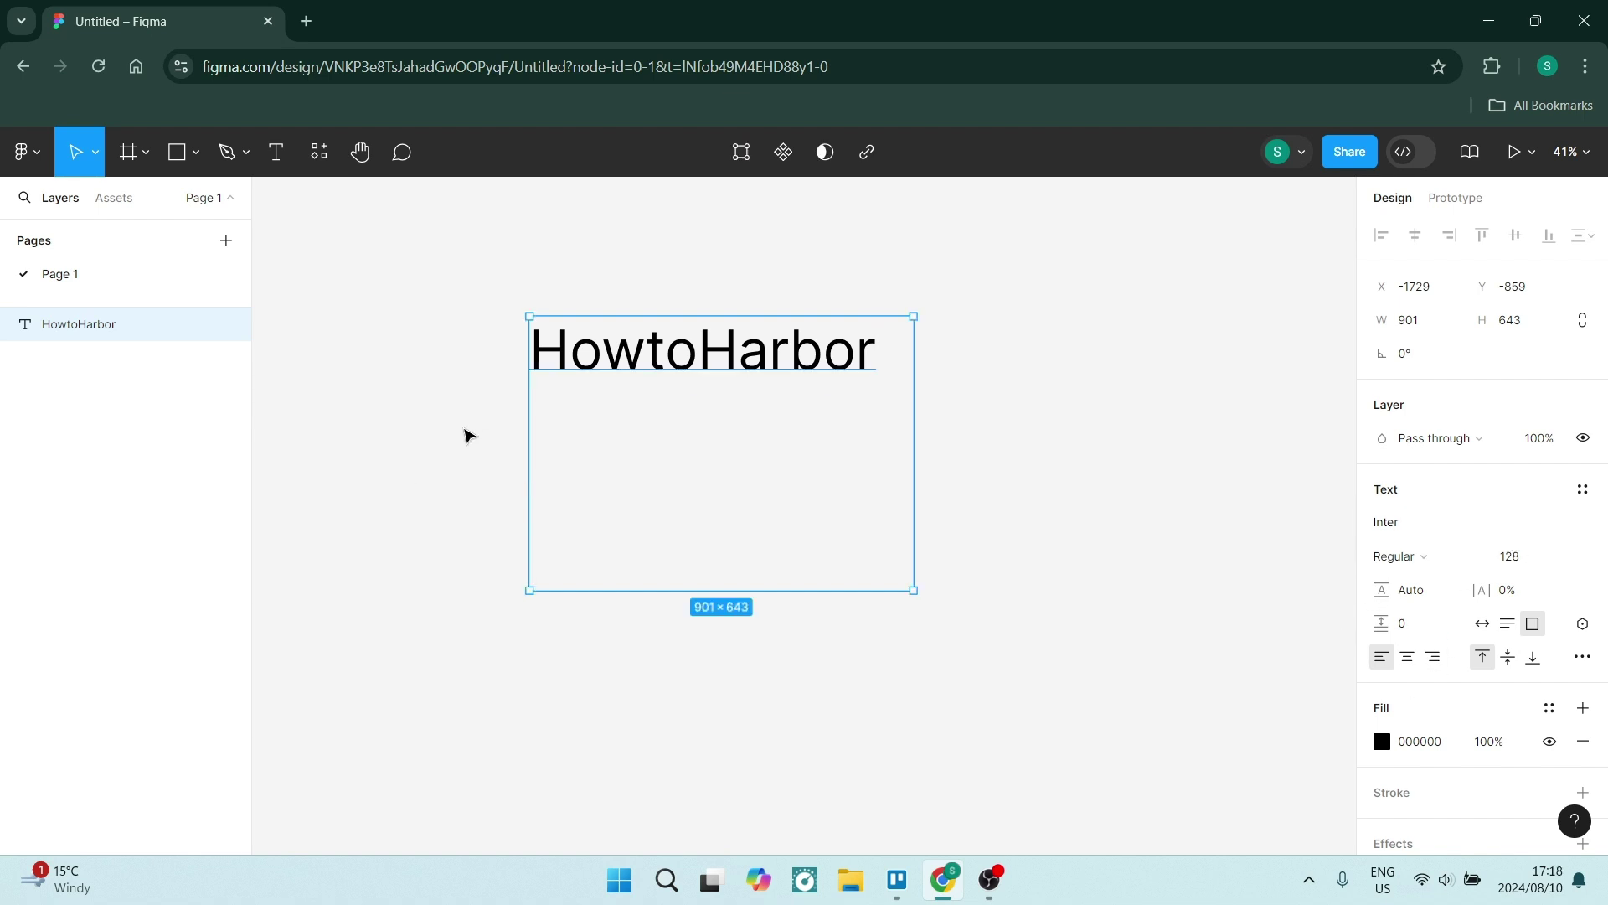
Step: Convert the HowtoHarbor text into separate letter vectors with Outline stroke
{"action": "right_click", "coordinate": [589, 346]}
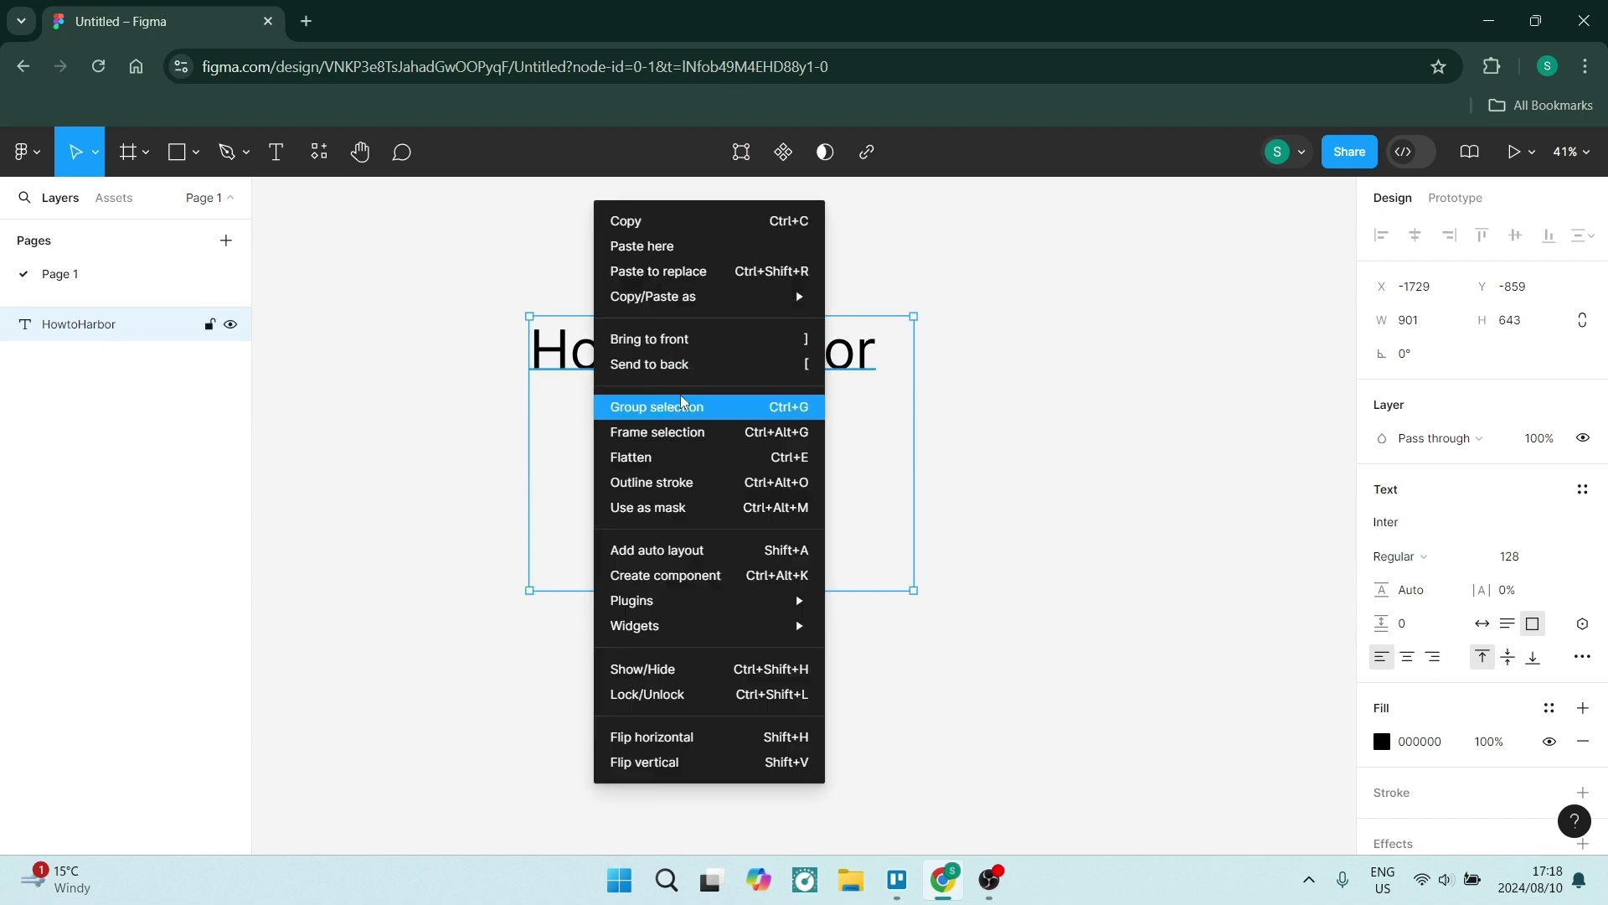
{"action": "mouse_move", "coordinate": [726, 597]}
{"action": "left_click", "coordinate": [707, 484]}
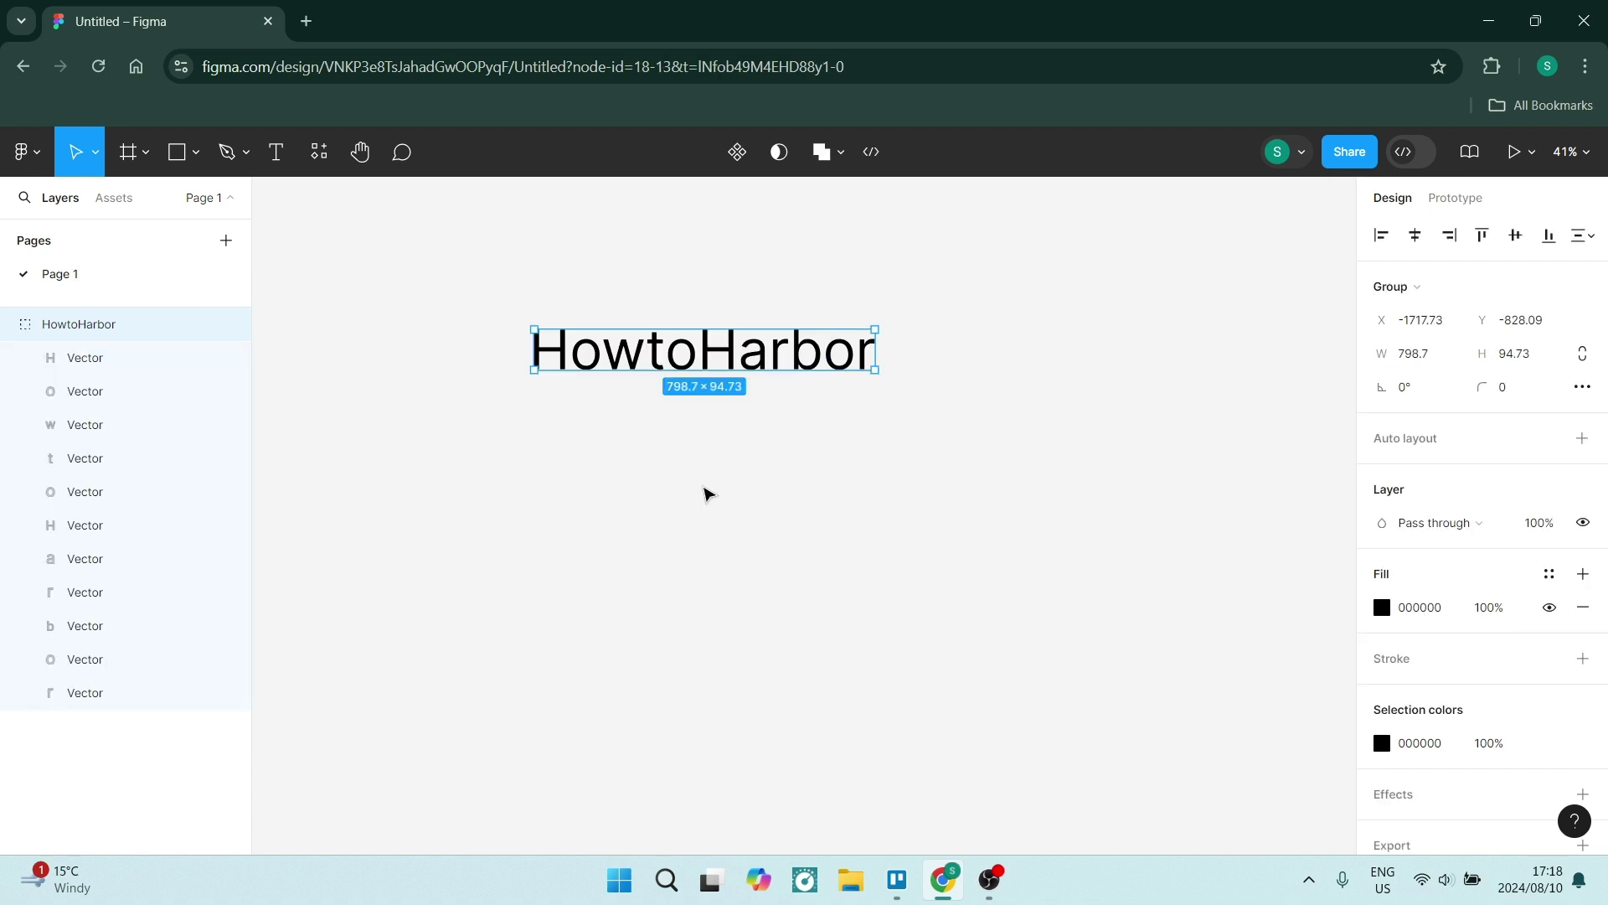
{"action": "scroll", "coordinate": [624, 329], "scroll_direction": "up", "scroll_amount": 4}
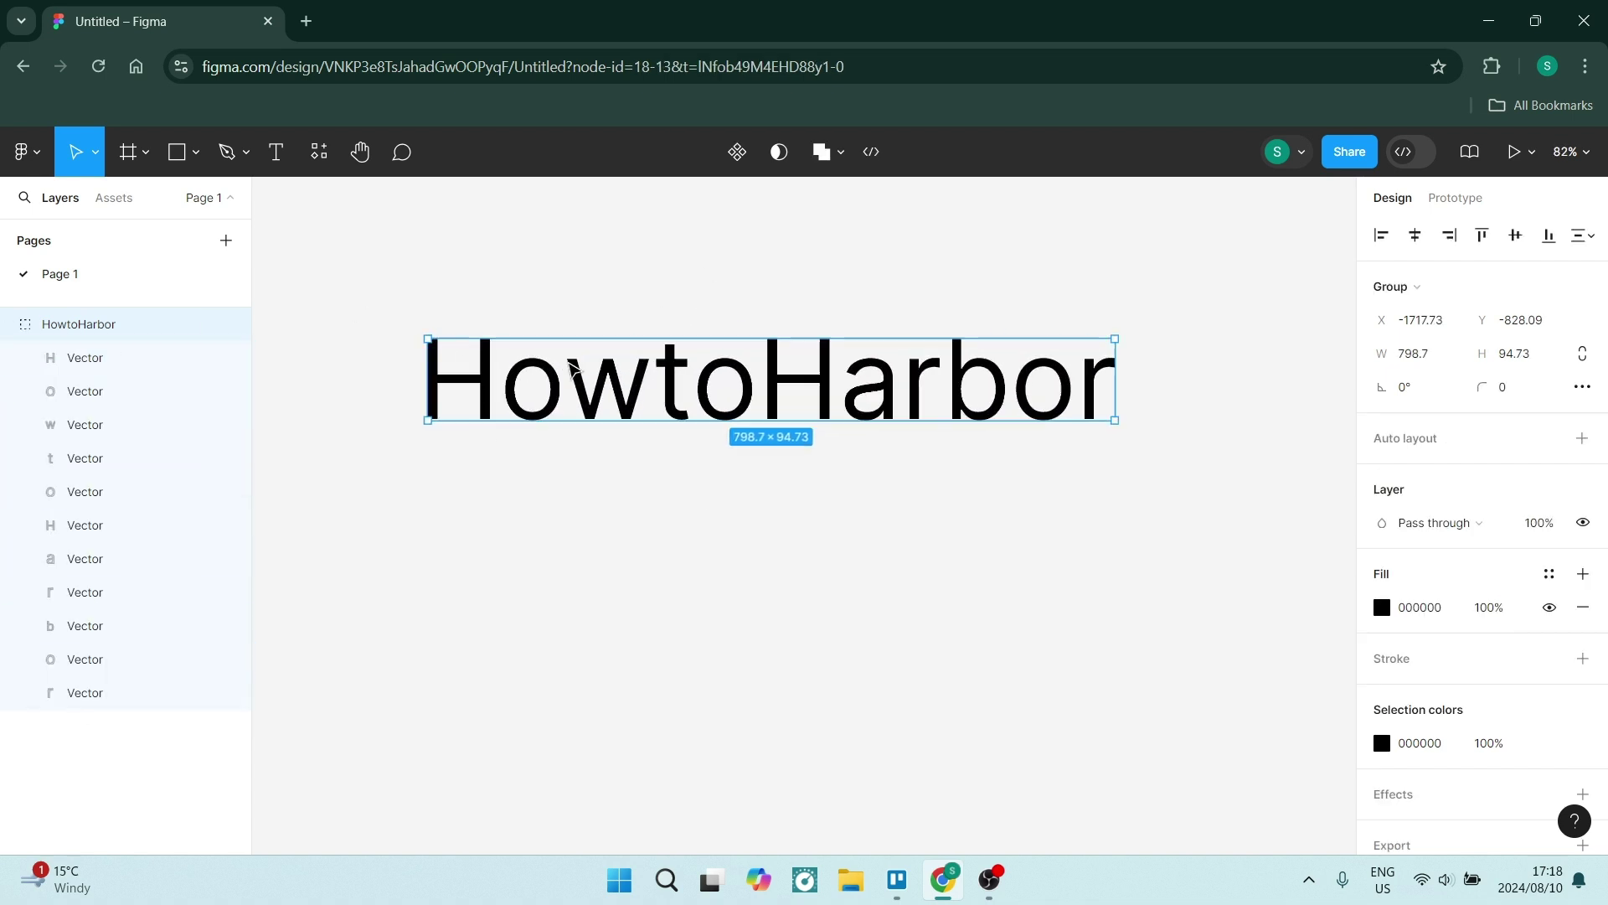
Step: Stretch the first letter H of the outlined HowtoHarbor text to about 90 × 131
{"action": "left_click", "coordinate": [267, 267]}
{"action": "left_click", "coordinate": [109, 325]}
{"action": "left_click", "coordinate": [101, 373]}
{"action": "left_click_drag", "start_coordinate": [415, 315], "coordinate": [445, 248]}
{"action": "left_click", "coordinate": [198, 159]}
{"action": "left_click", "coordinate": [226, 155]}
{"action": "left_click", "coordinate": [245, 157]}
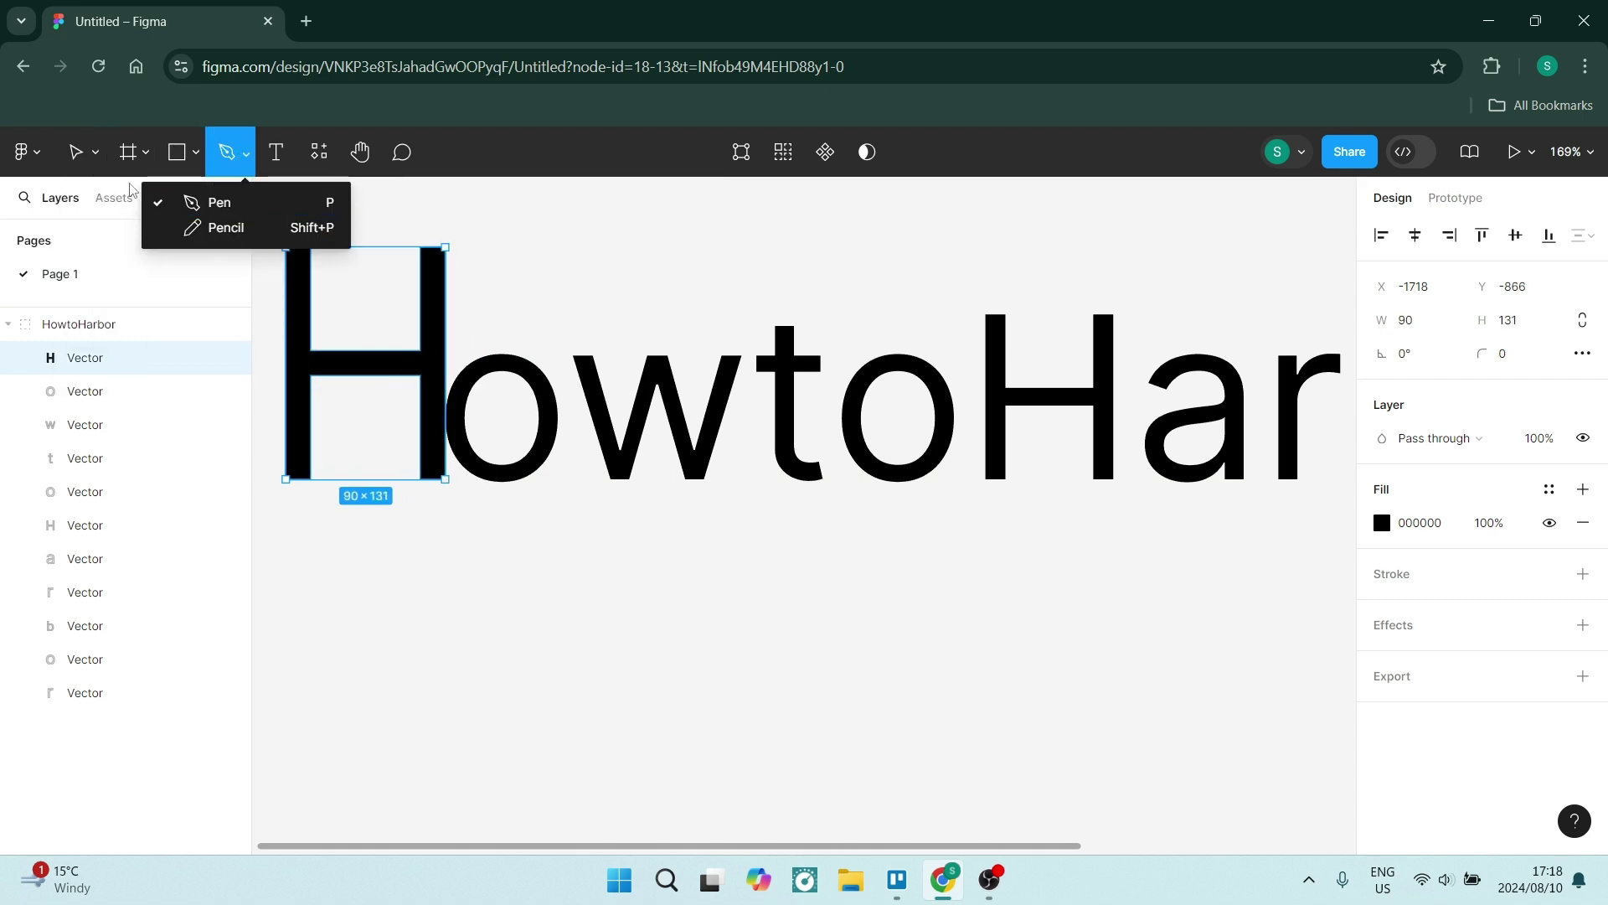
{"action": "left_click", "coordinate": [145, 157]}
{"action": "left_click", "coordinate": [123, 253]}
{"action": "left_click", "coordinate": [146, 159]}
{"action": "key", "text": "Escape"}
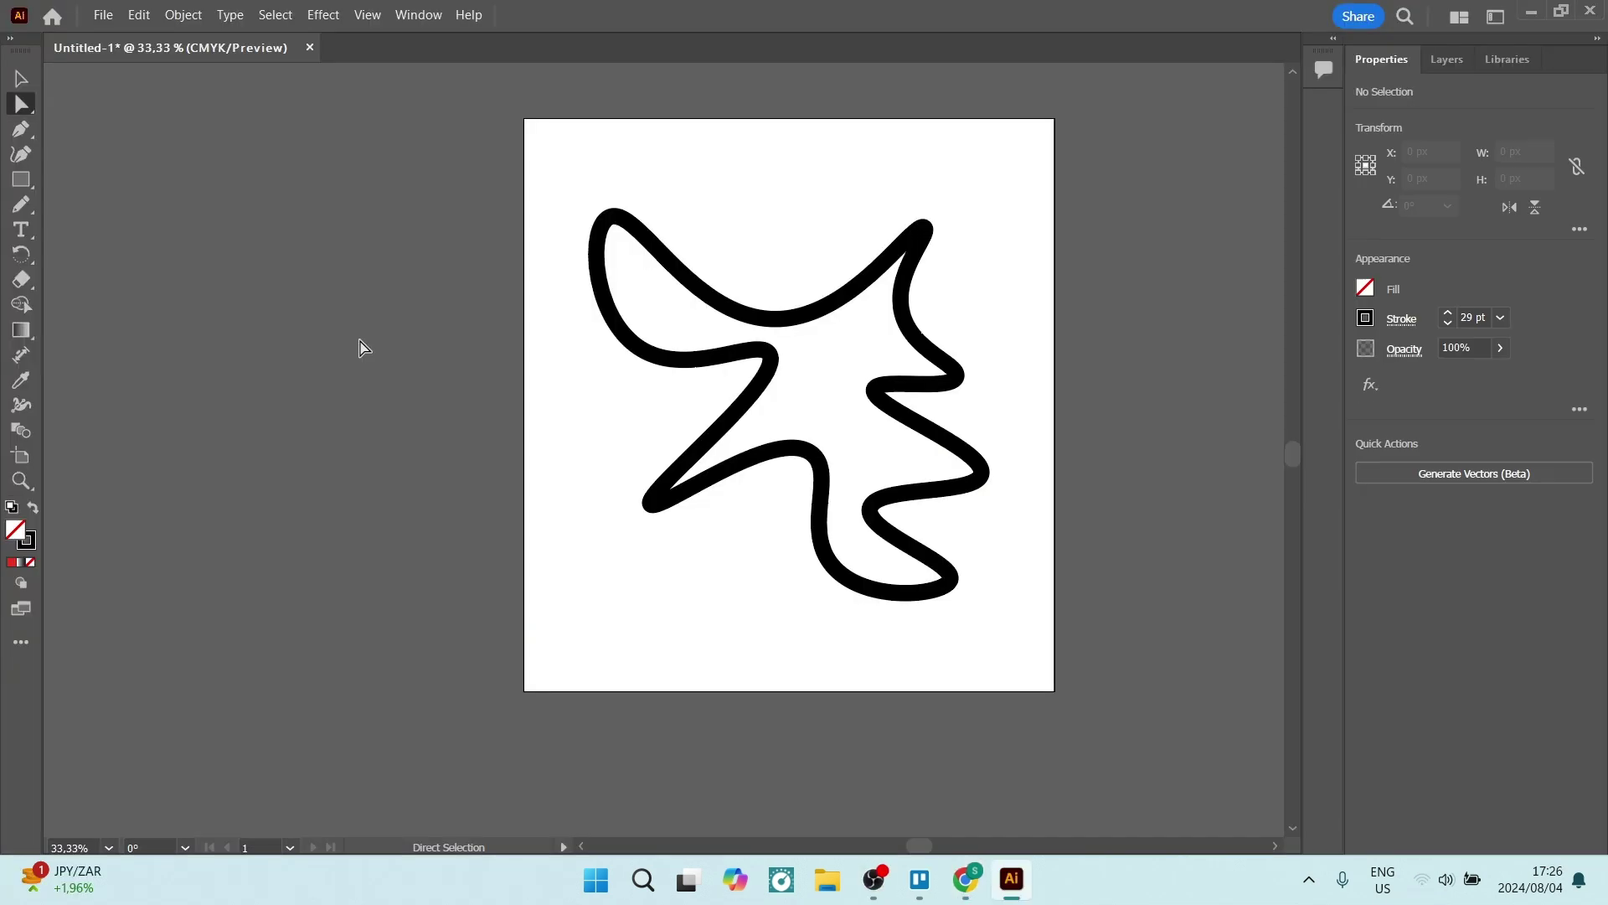
Step: Switch to Illustrator and convert the closed freeform path's stroke into a filled shape with Outline Stroke
{"action": "left_click", "coordinate": [659, 240]}
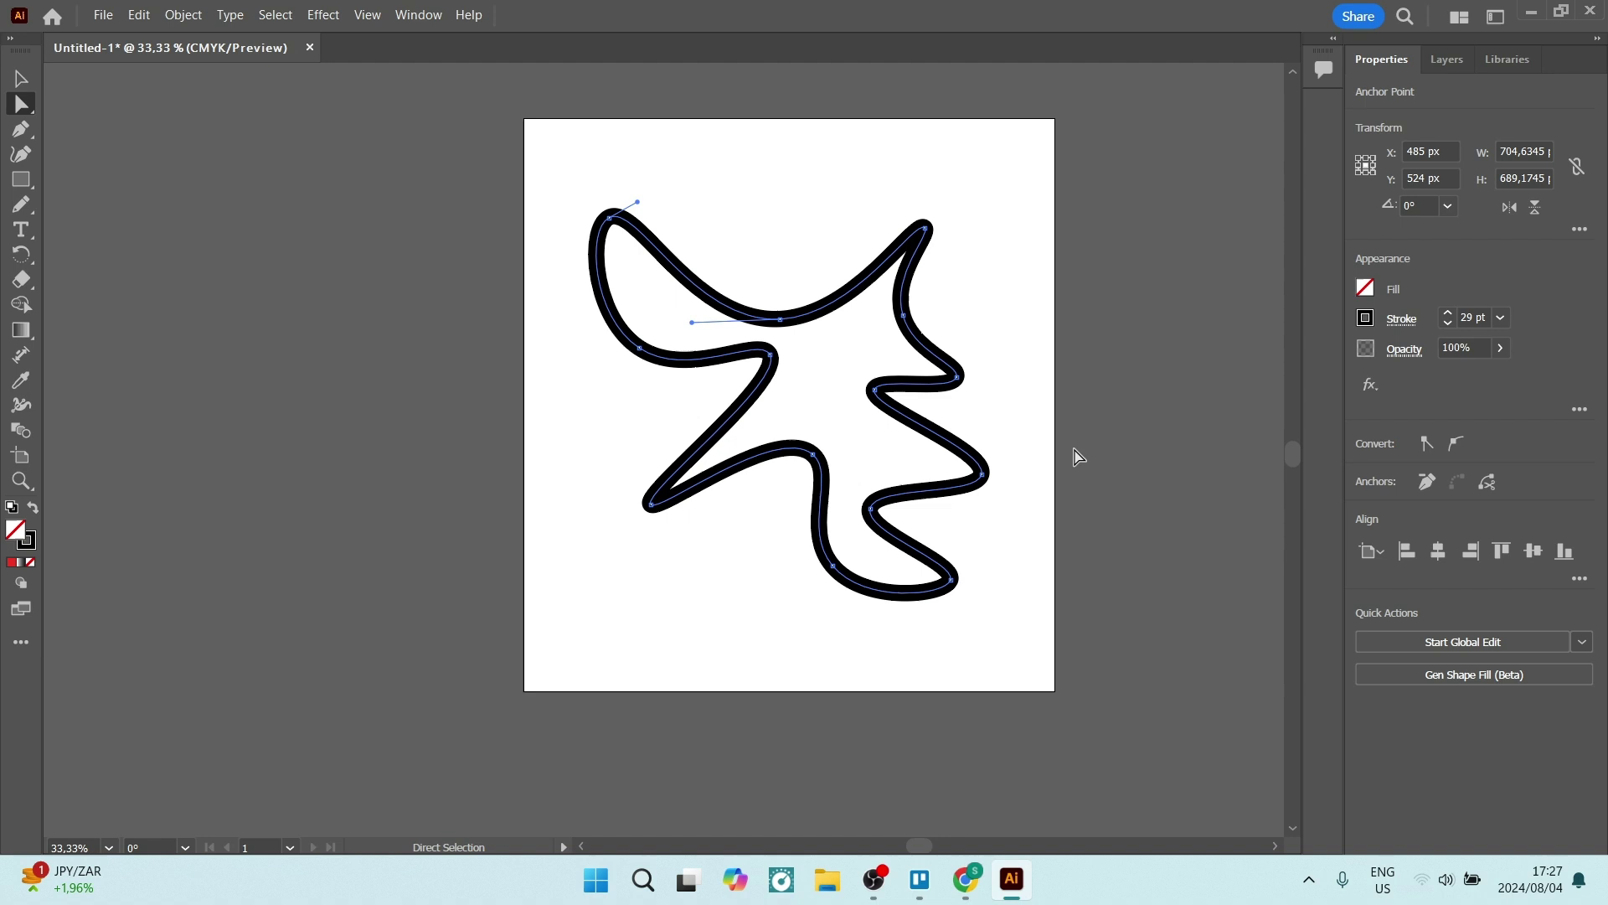
{"action": "left_click", "coordinate": [184, 16]}
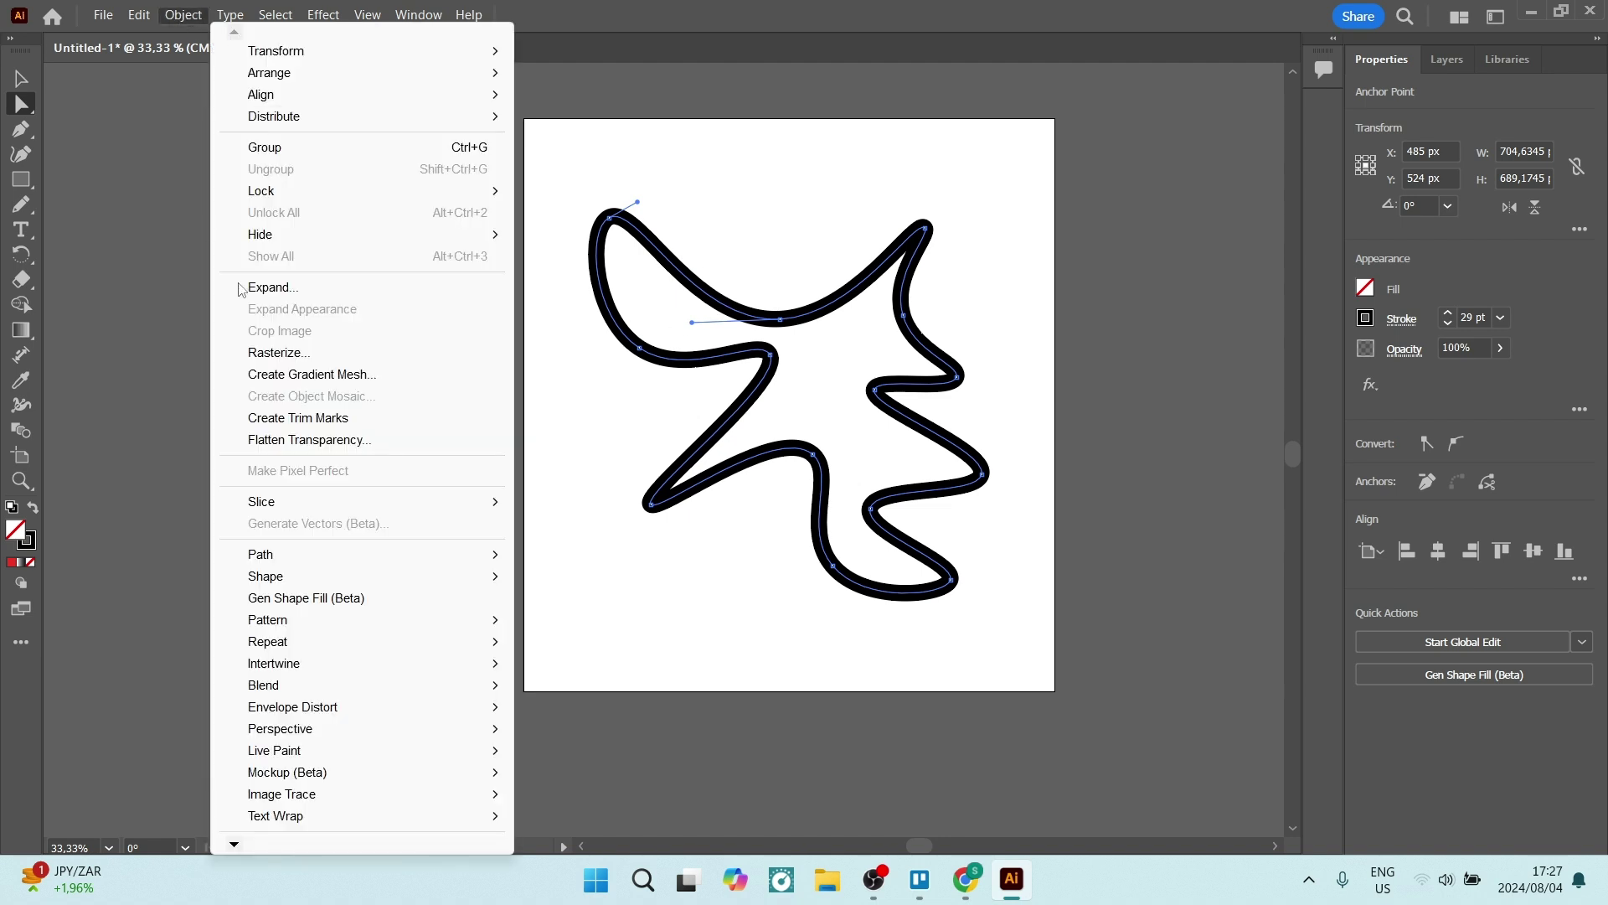
{"action": "mouse_move", "coordinate": [317, 557]}
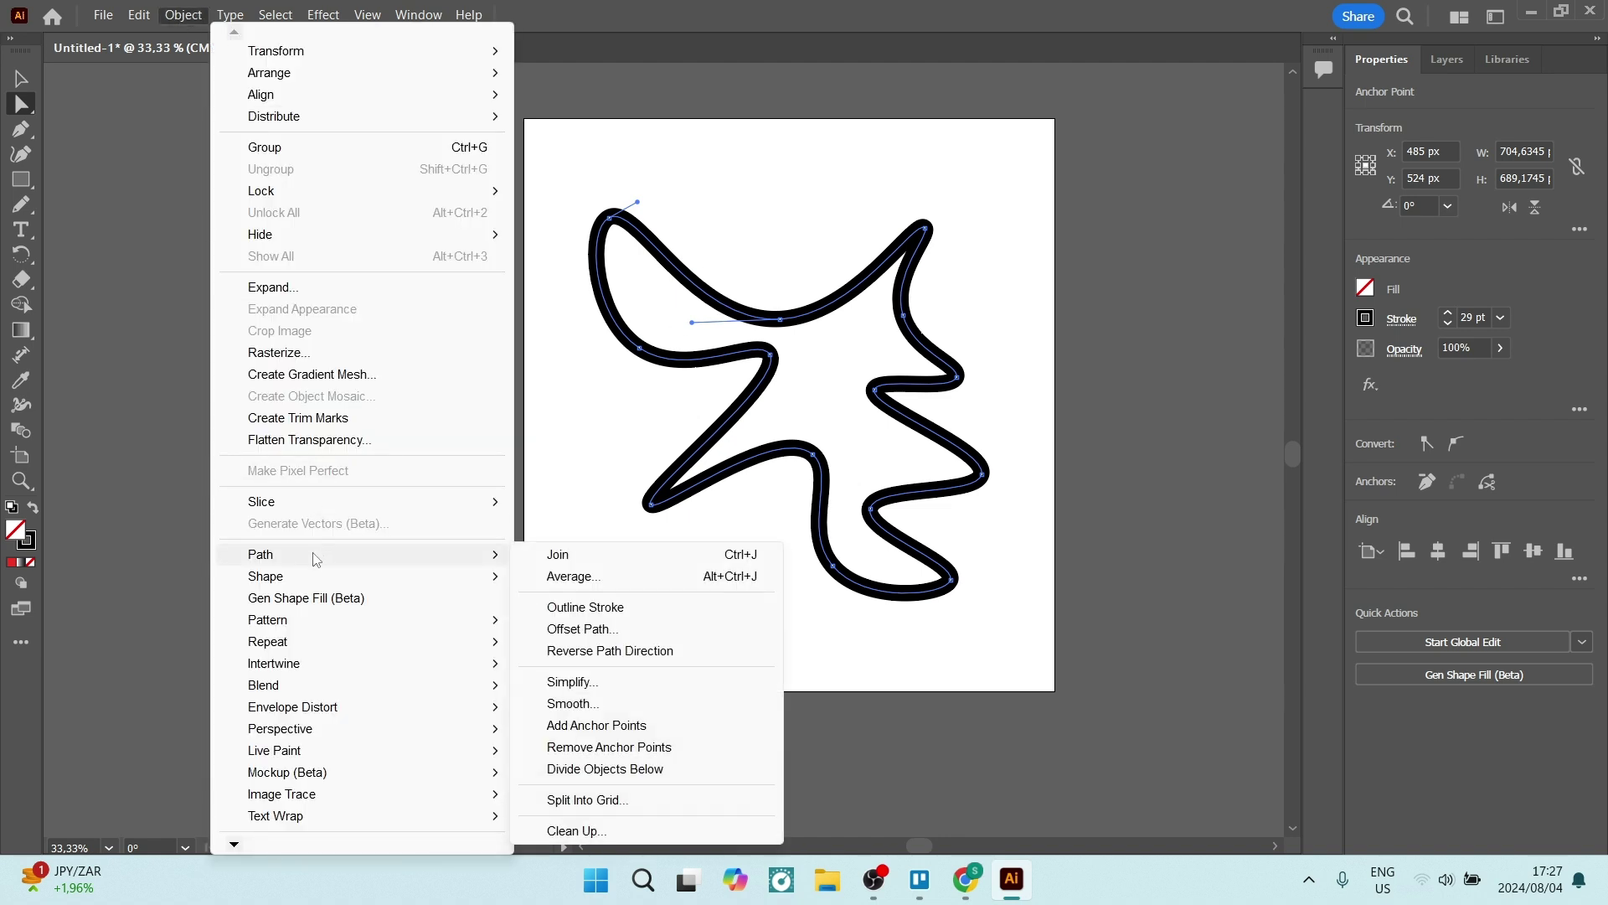
{"action": "left_click", "coordinate": [615, 609]}
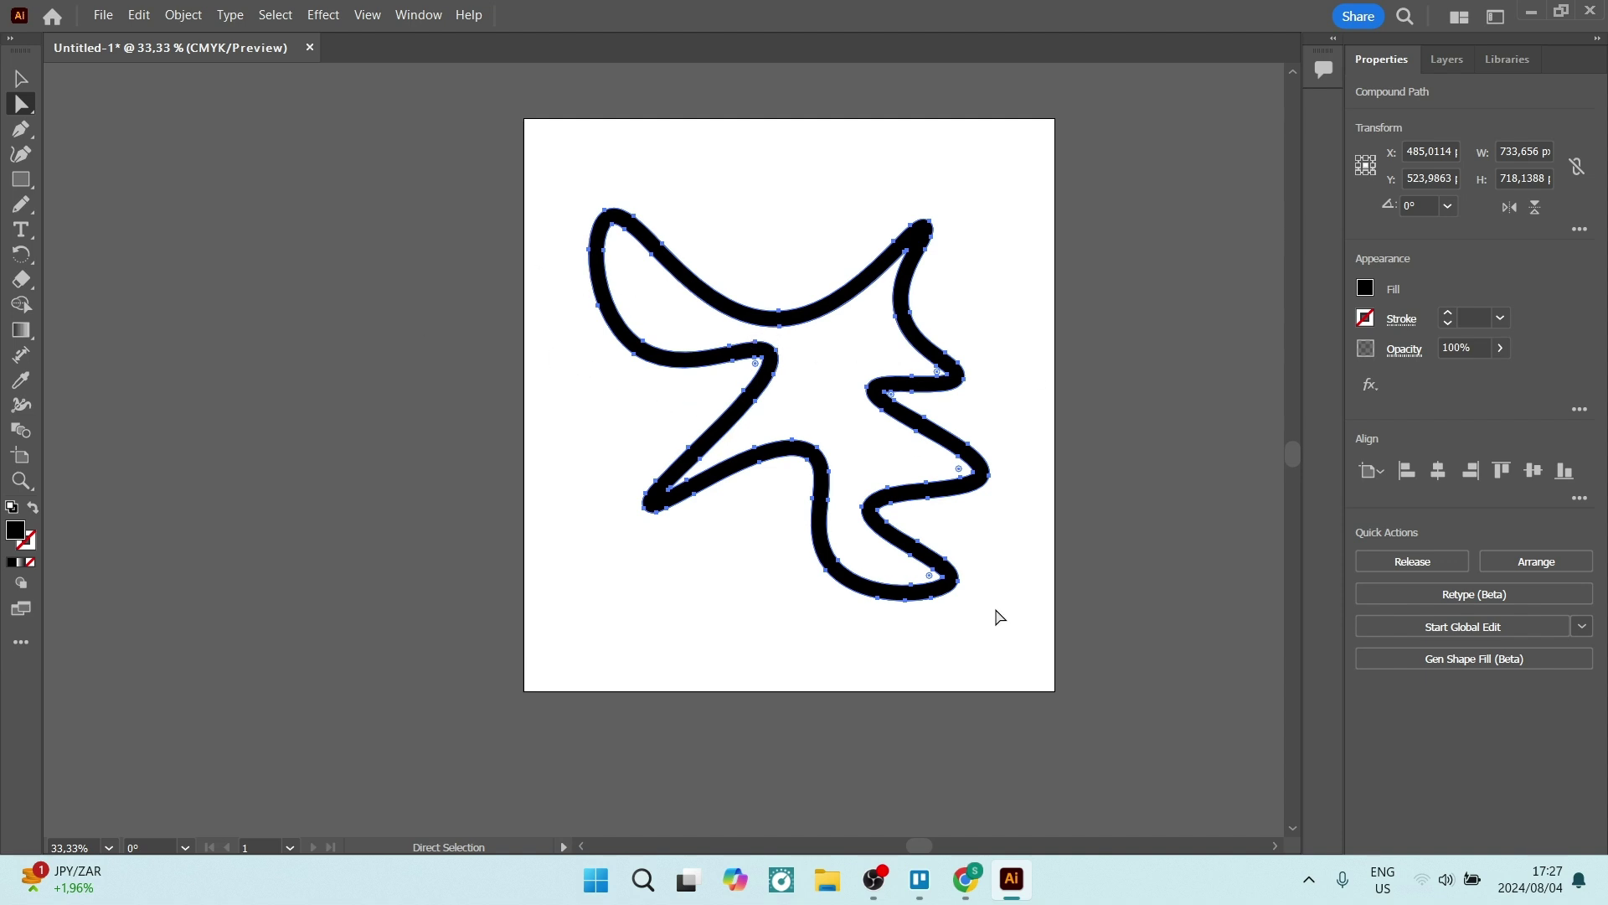
Step: Move the outlined freeform shape slightly up and left, to about X 464.8 px and Y 505.3 px
{"action": "mouse_move", "coordinate": [785, 321]}
{"action": "left_mouse_down"}
{"action": "mouse_move", "coordinate": [784, 256]}
{"action": "mouse_move", "coordinate": [773, 334]}
{"action": "mouse_move", "coordinate": [764, 315]}
{"action": "left_mouse_up"}
{"action": "left_click", "coordinate": [21, 78]}
{"action": "mouse_move", "coordinate": [976, 201]}
{"action": "left_mouse_down"}
{"action": "mouse_move", "coordinate": [966, 228]}
{"action": "mouse_move", "coordinate": [978, 198]}
{"action": "left_mouse_up"}
{"action": "left_click", "coordinate": [21, 103]}
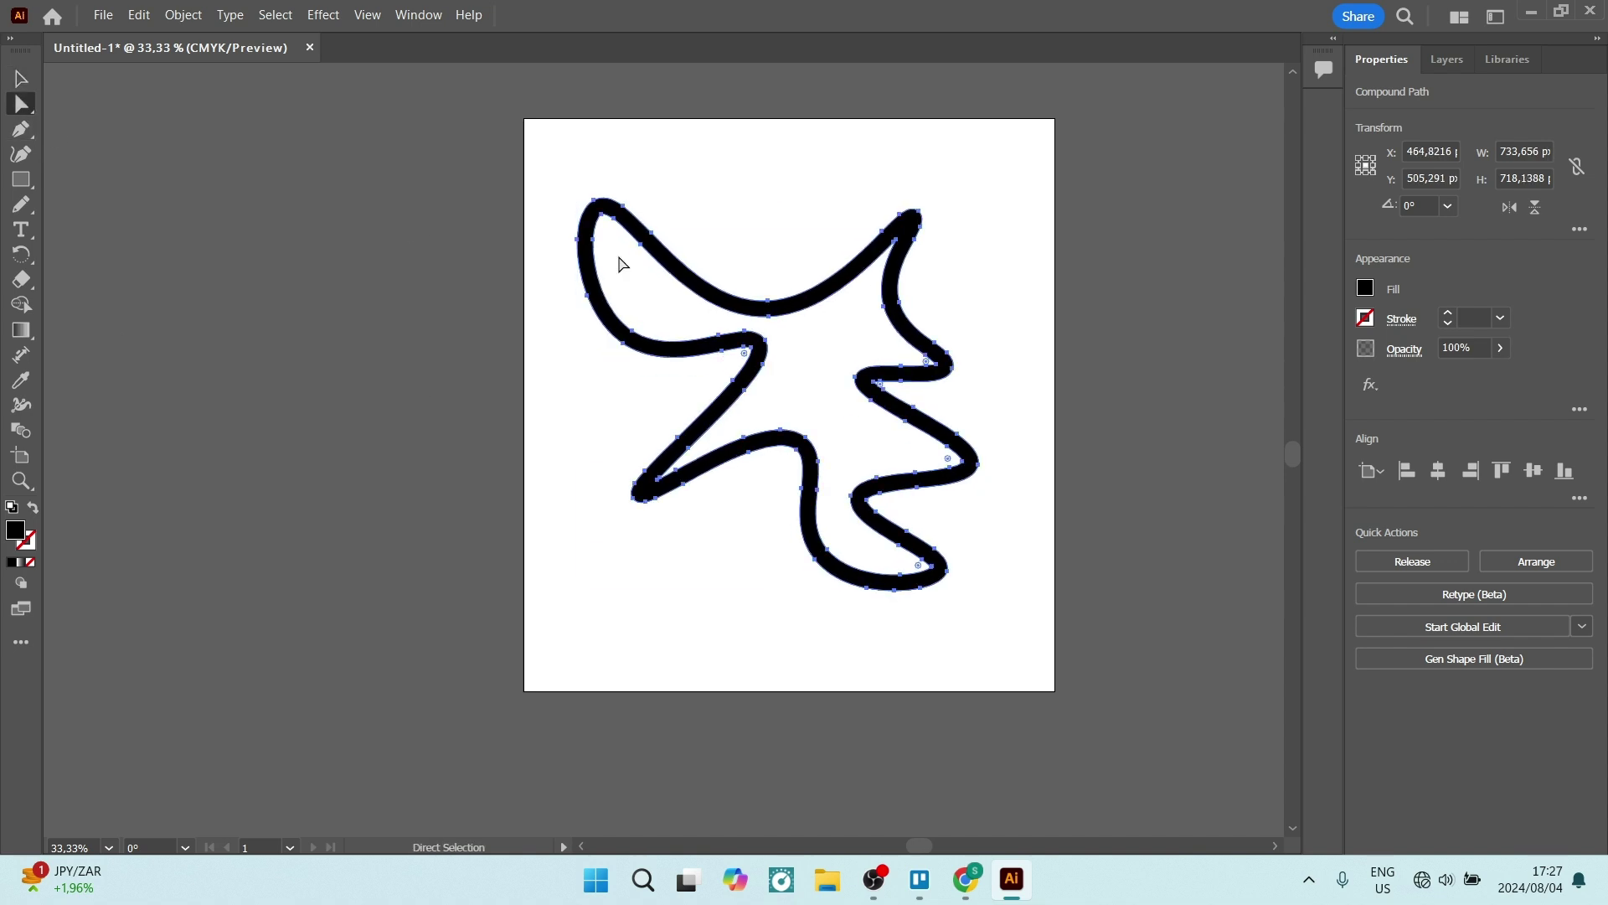
Step: Nudge the outlined shape down to about Y 515.4 px and check the stroke-to-object tutorial video in the browser
{"action": "left_click_drag", "start_coordinate": [655, 241], "coordinate": [657, 247]}
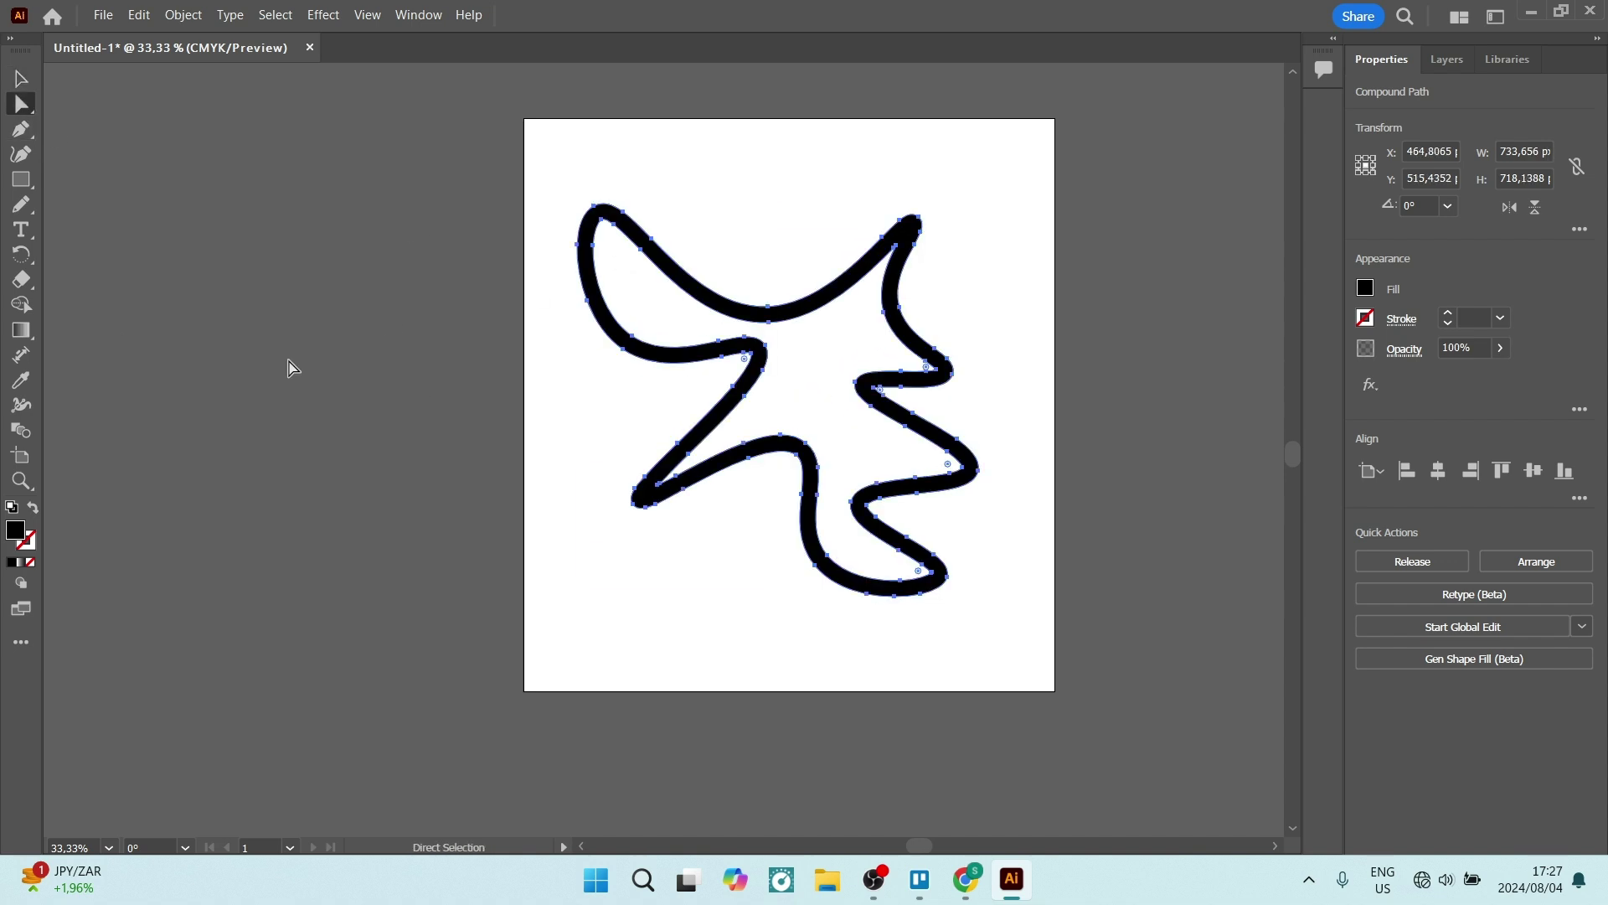
{"action": "left_click", "coordinate": [19, 83]}
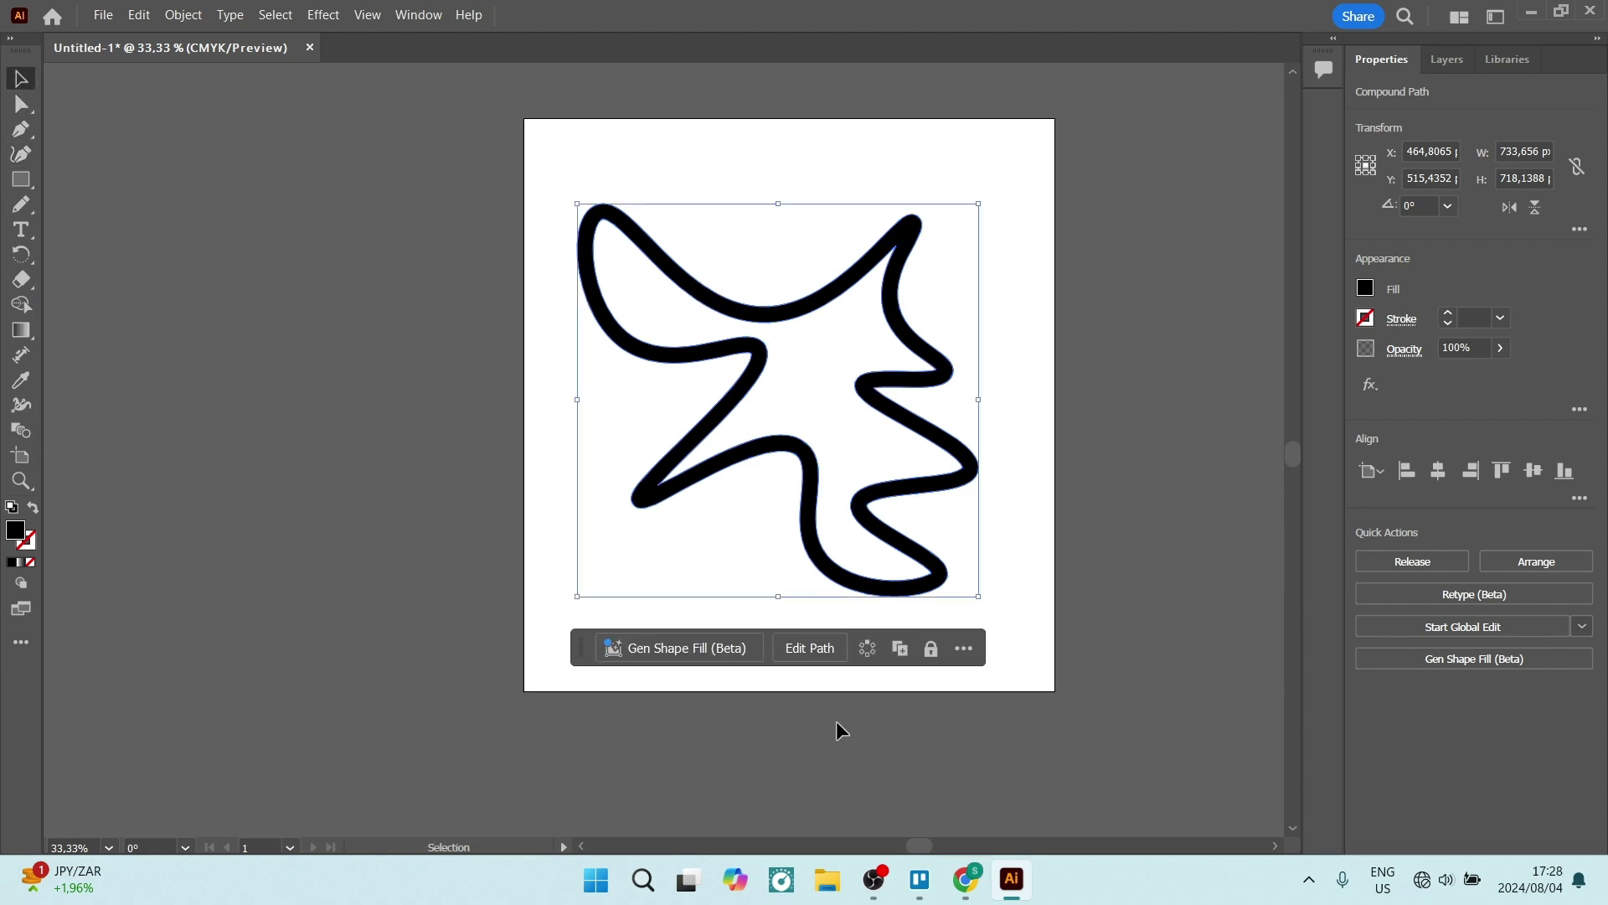
{"action": "left_click", "coordinate": [965, 880]}
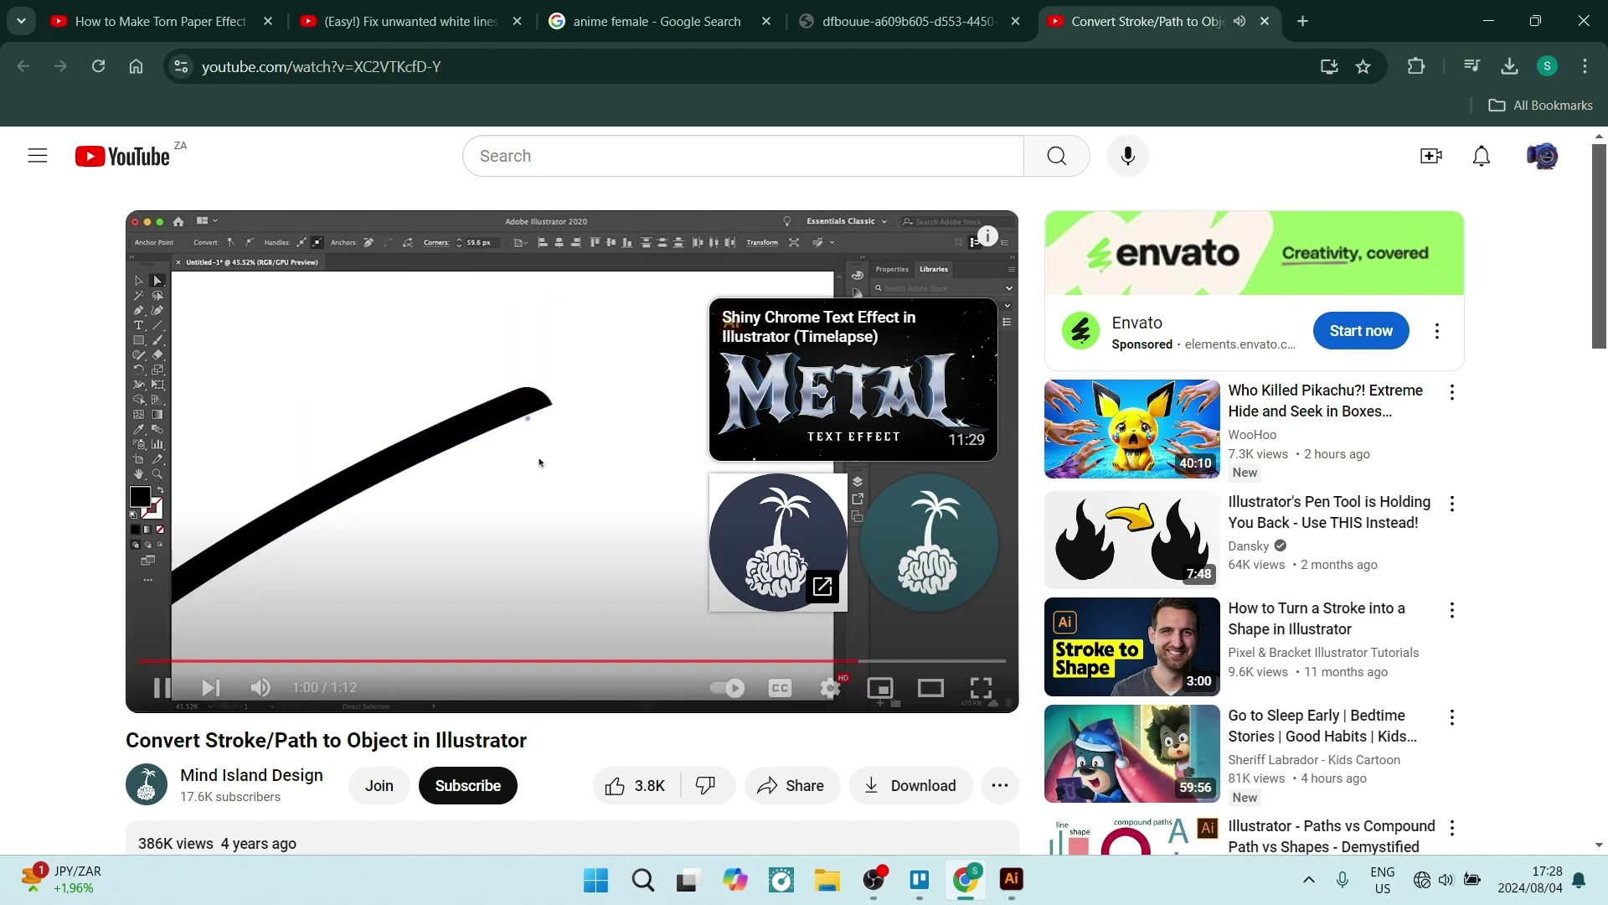
{"action": "left_click", "coordinate": [1011, 878]}
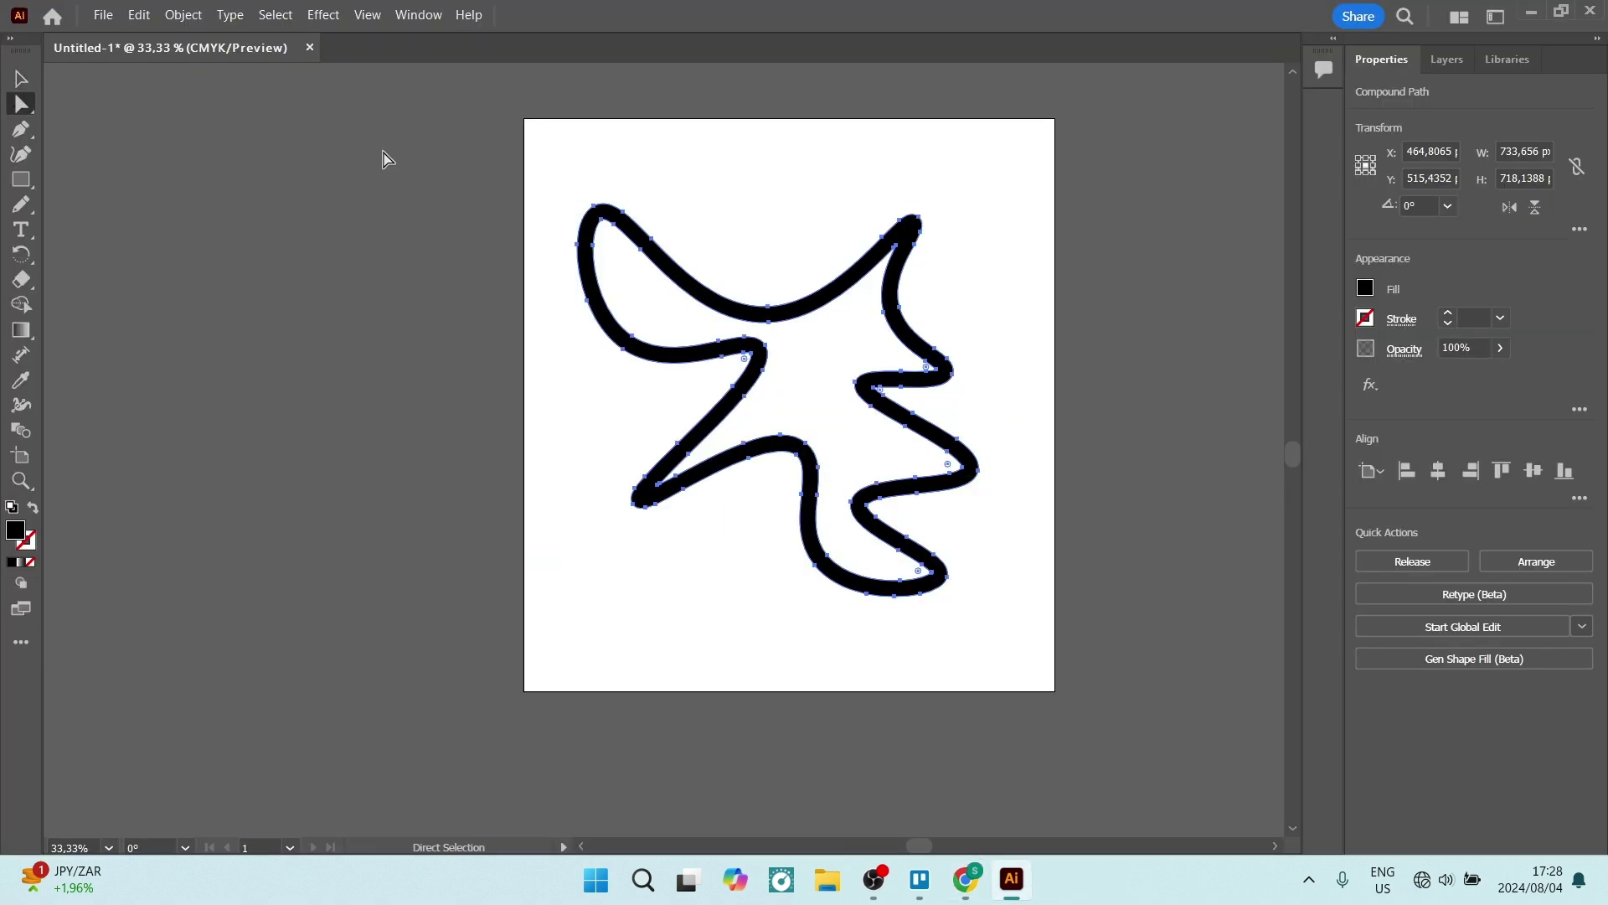
Step: Try to reshape the outline's upper-right tip by pulling its anchor point inward, and undo that along with the last nudge
{"action": "scroll", "coordinate": [921, 220], "scroll_direction": "up", "scroll_amount": 3}
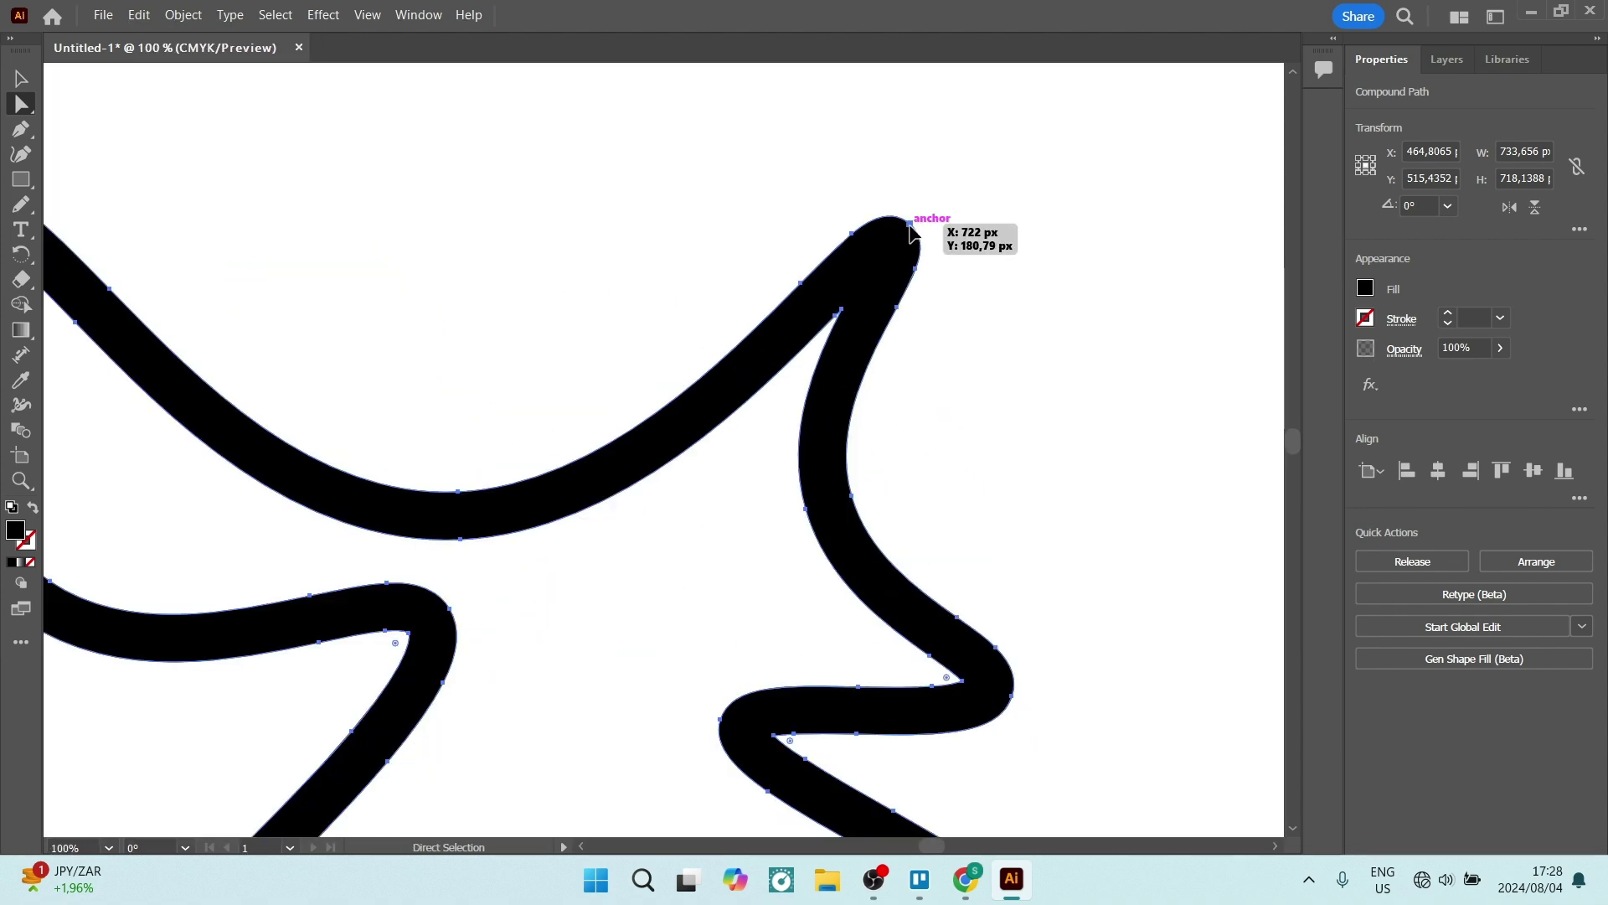
{"action": "left_click_drag", "start_coordinate": [912, 231], "coordinate": [881, 258]}
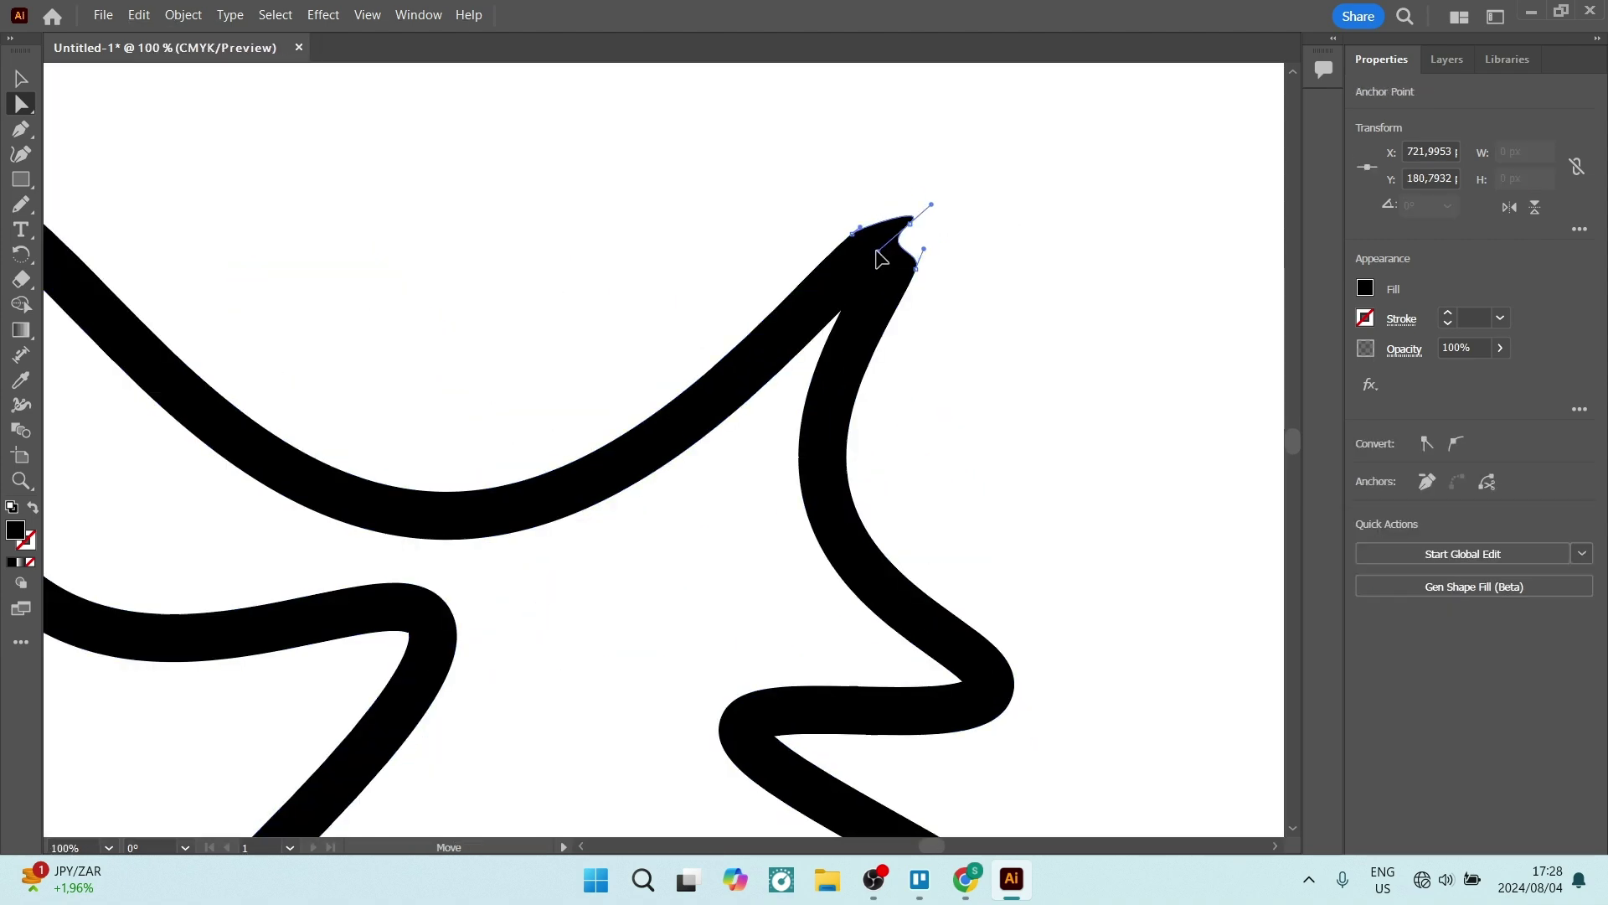
{"action": "key", "text": "ctrl+z"}
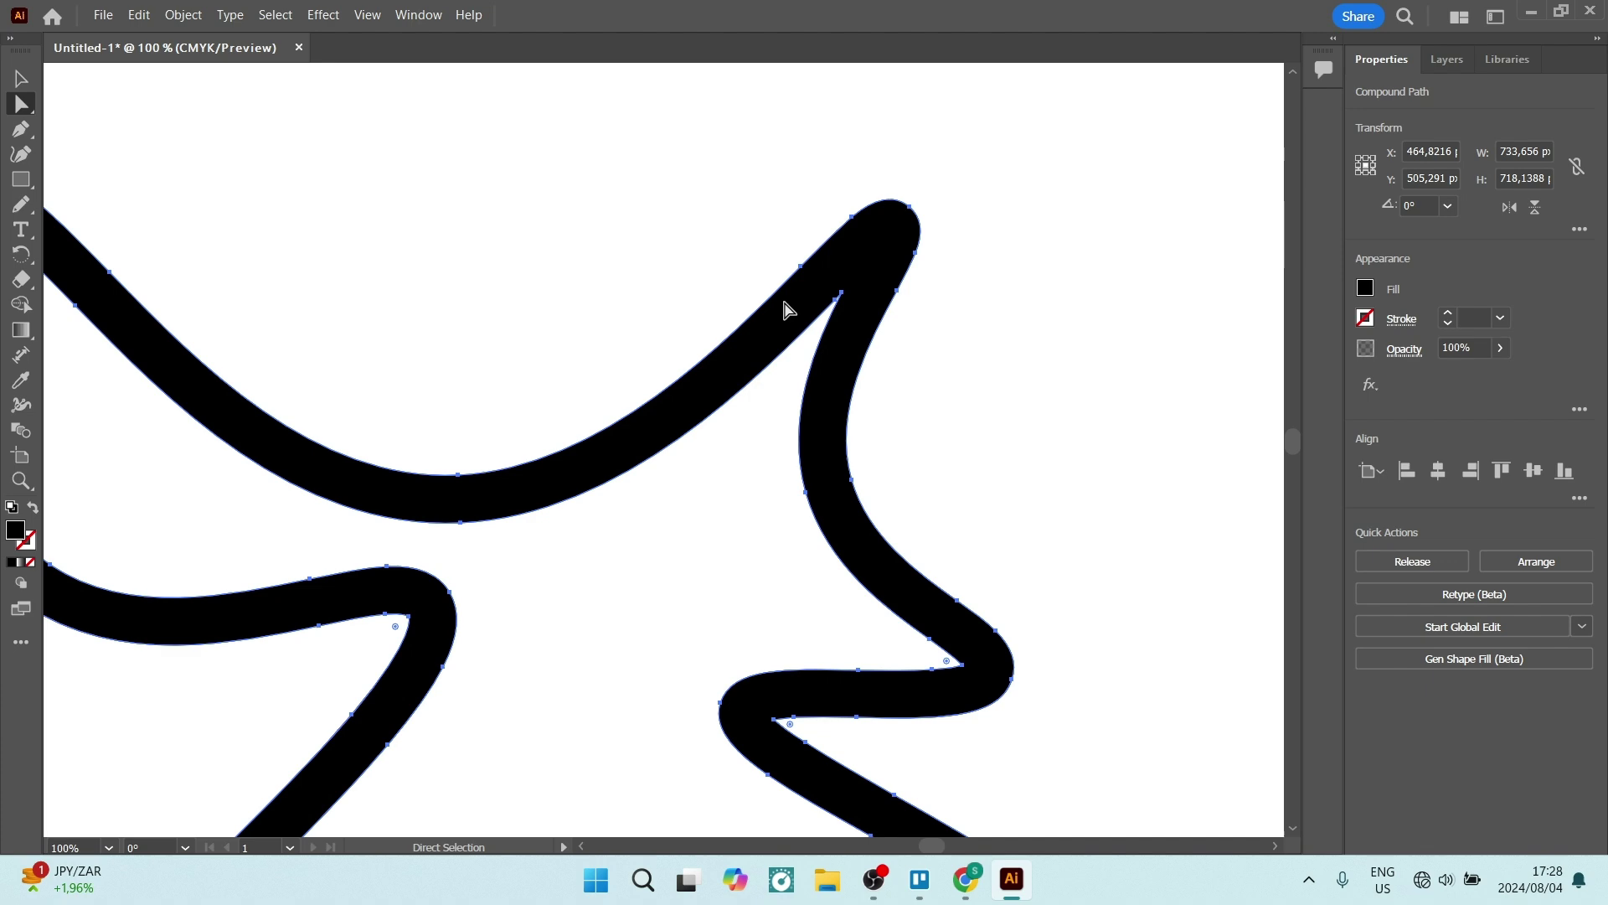
Step: Select the anchor point at the outline's upper-right tip and pull it down and left to distort the shape
{"action": "scroll", "coordinate": [927, 230], "scroll_direction": "down", "scroll_amount": 3}
{"action": "scroll", "coordinate": [927, 230], "scroll_direction": "up", "scroll_amount": 1}
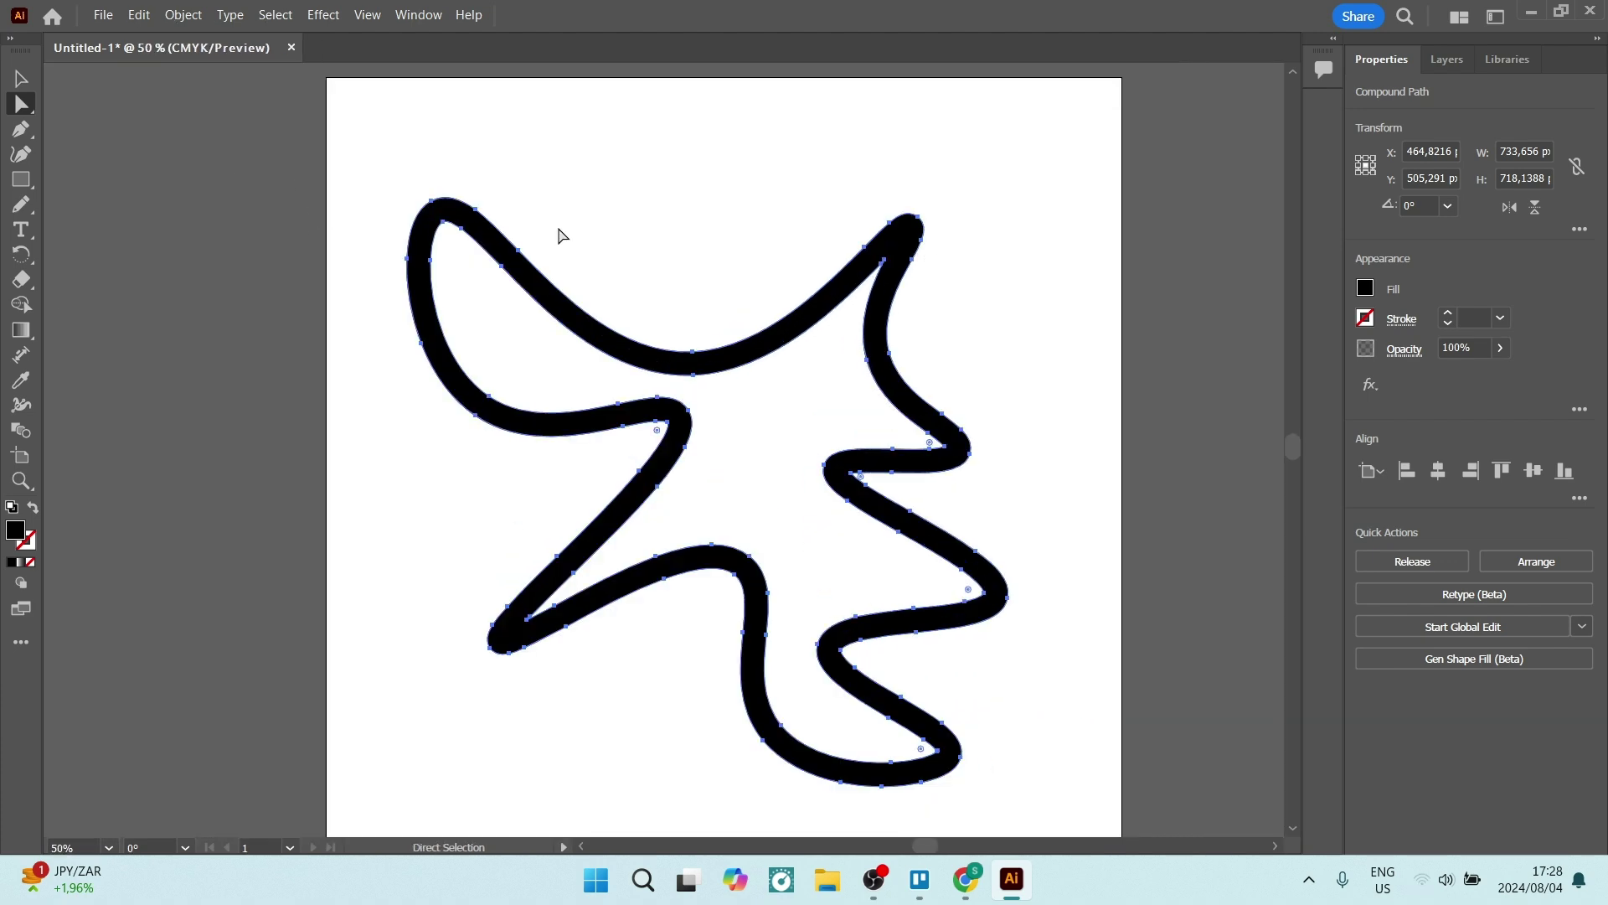
{"action": "scroll", "coordinate": [932, 222], "scroll_direction": "up", "scroll_amount": 3}
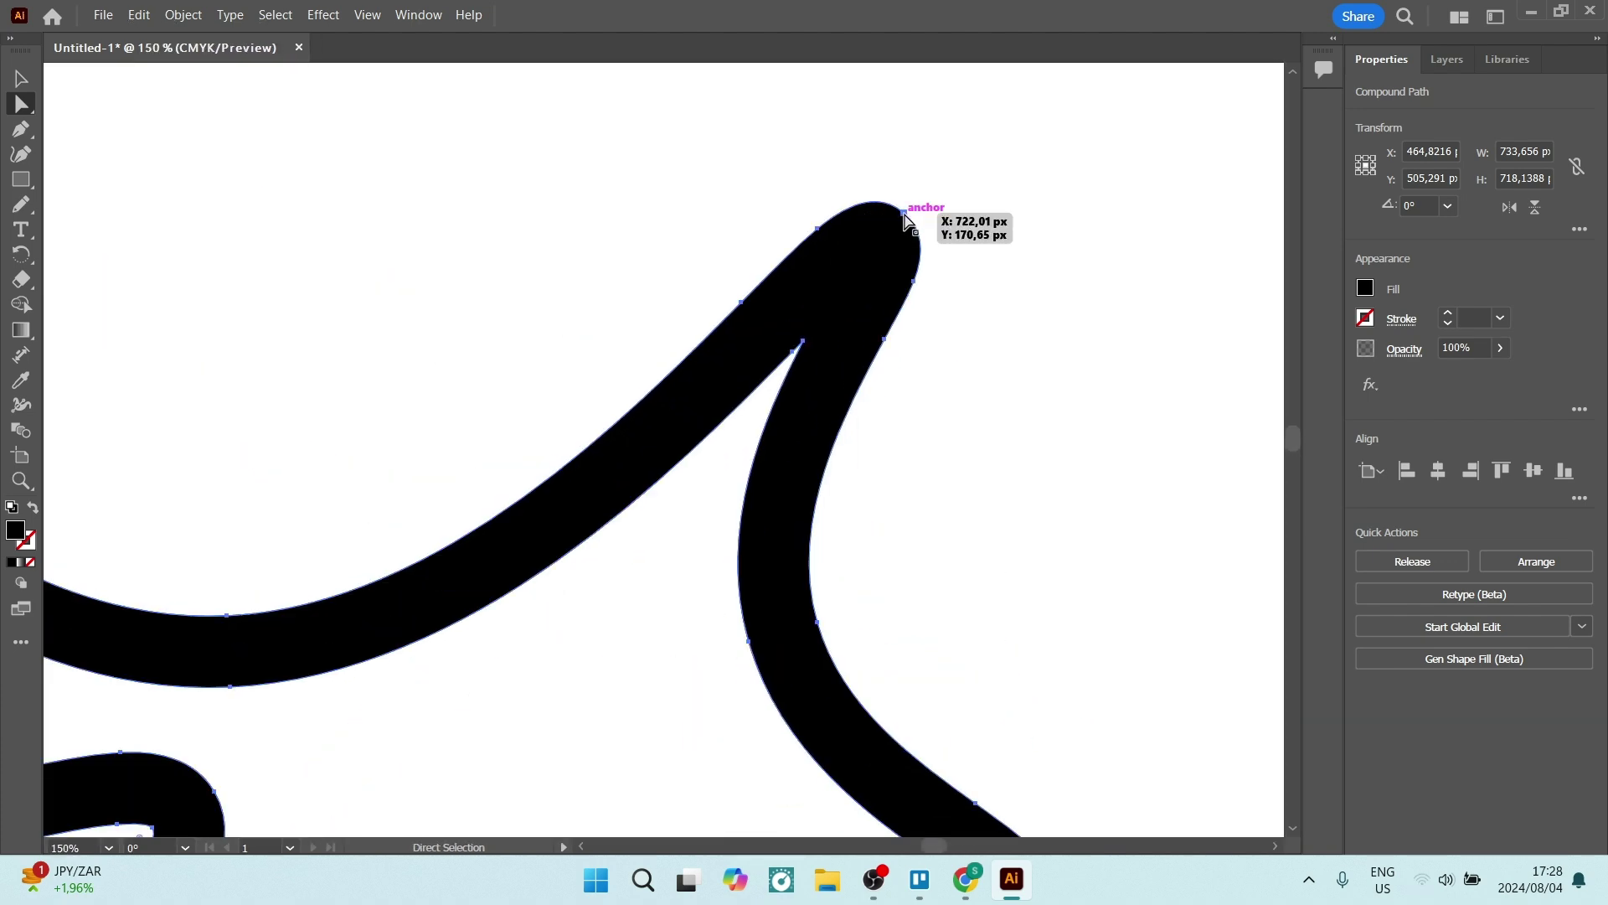
{"action": "left_click", "coordinate": [904, 215]}
{"action": "left_click_drag", "start_coordinate": [922, 226], "coordinate": [550, 467]}
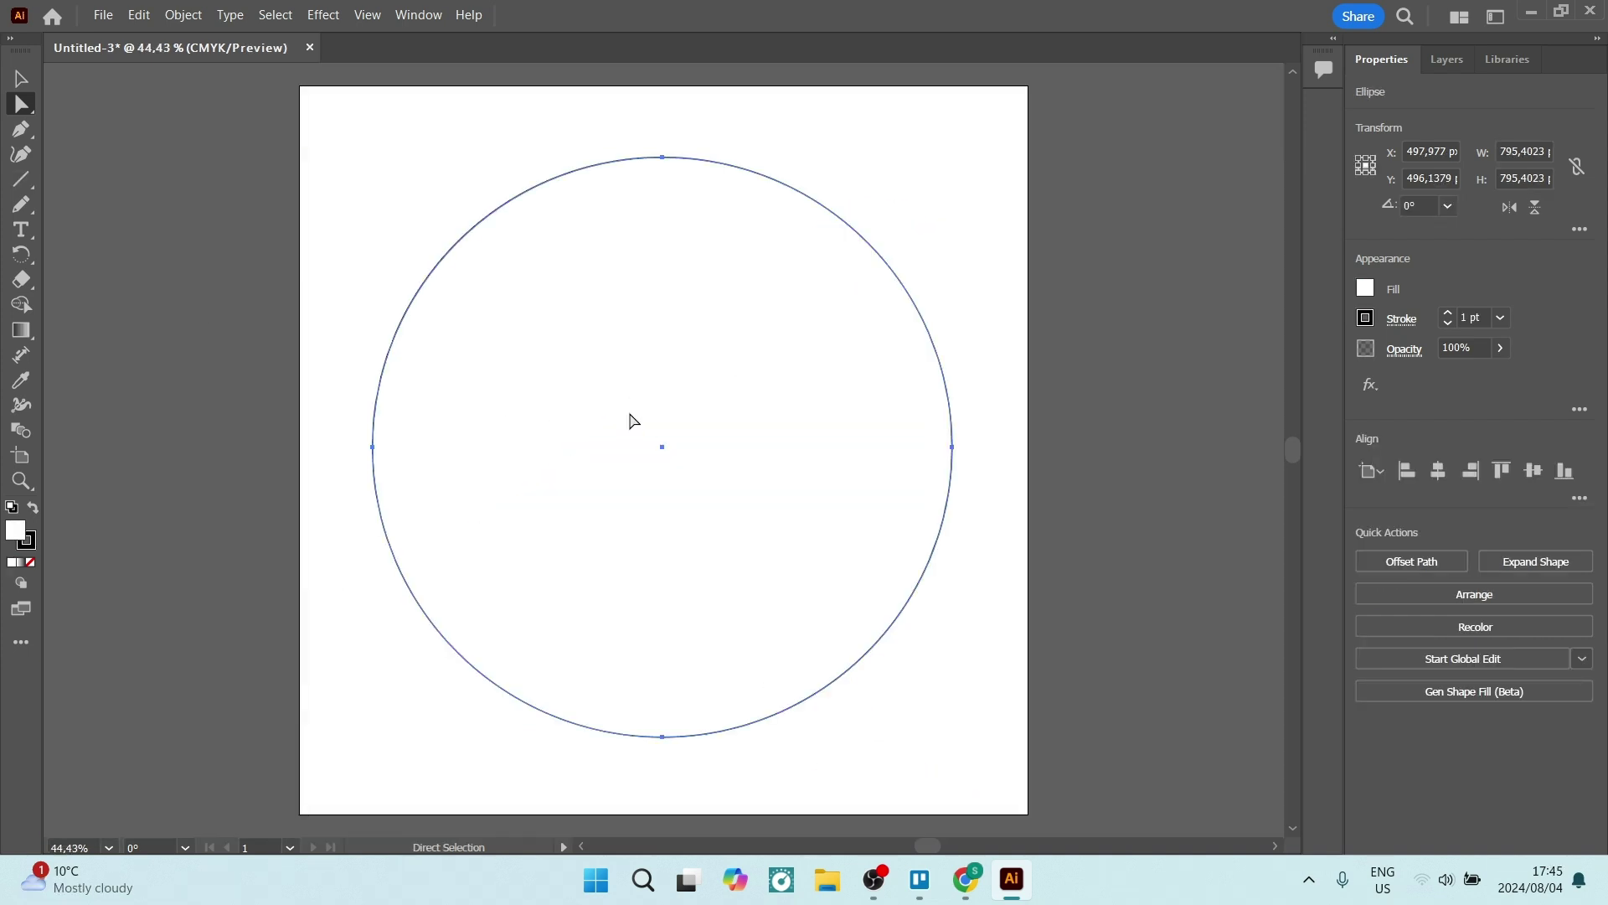
Step: Try to draw a straight vertical line from the circle's centre past its top edge with the Line Segment tool
{"action": "left_click", "coordinate": [23, 88]}
{"action": "left_click", "coordinate": [21, 178]}
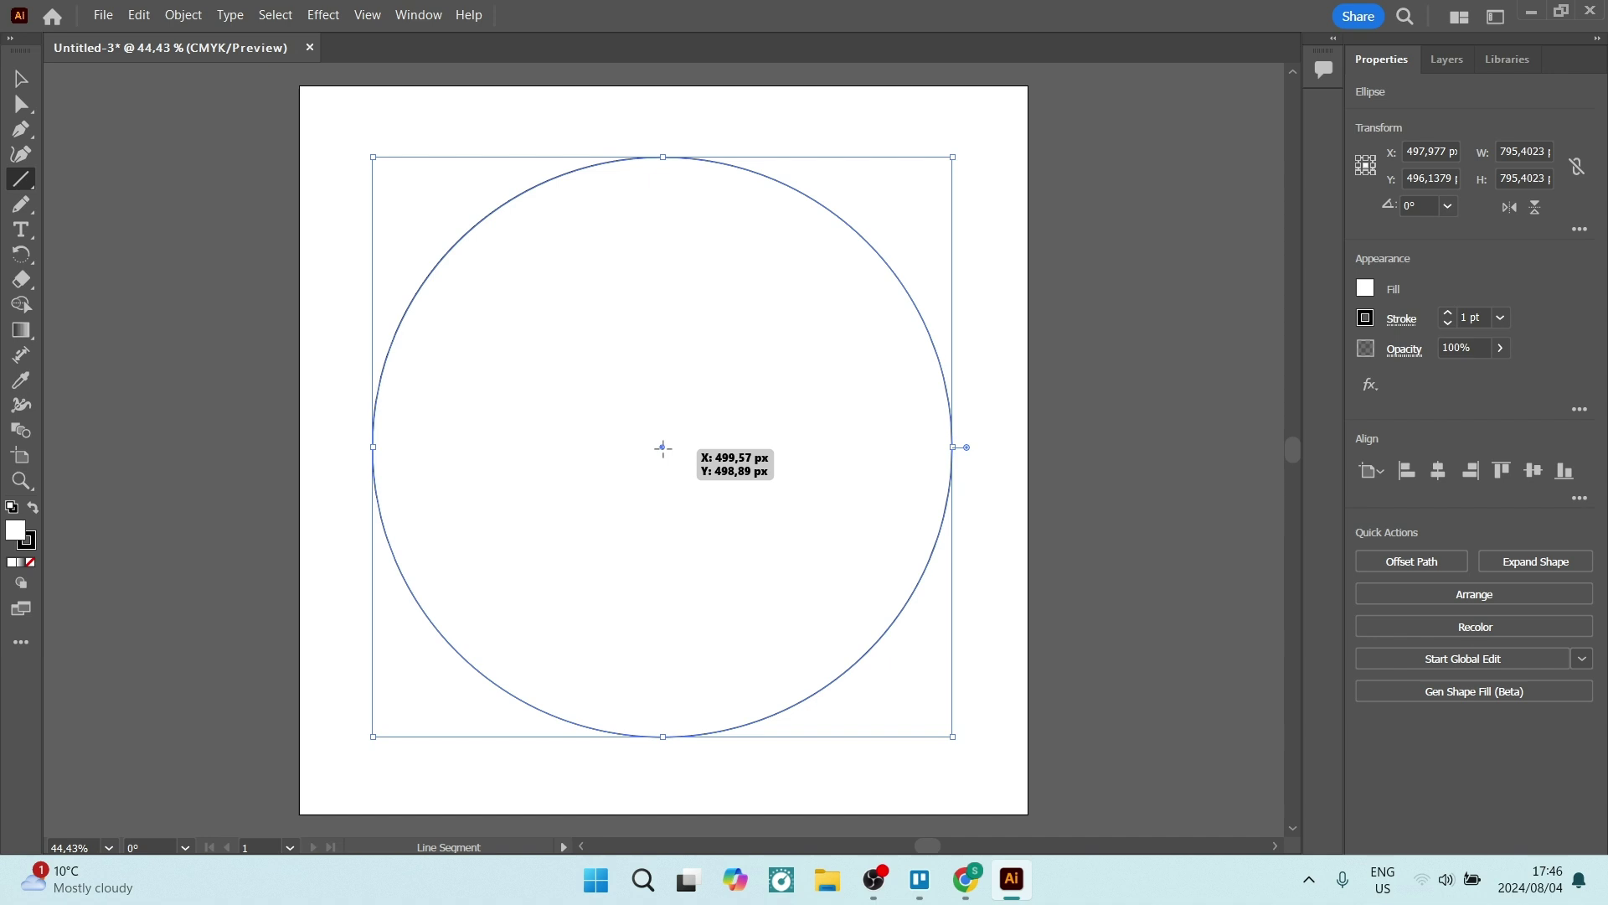
{"action": "left_click_drag", "start_coordinate": [663, 446], "coordinate": [665, 101]}
{"action": "key", "text": "ctrl+z"}
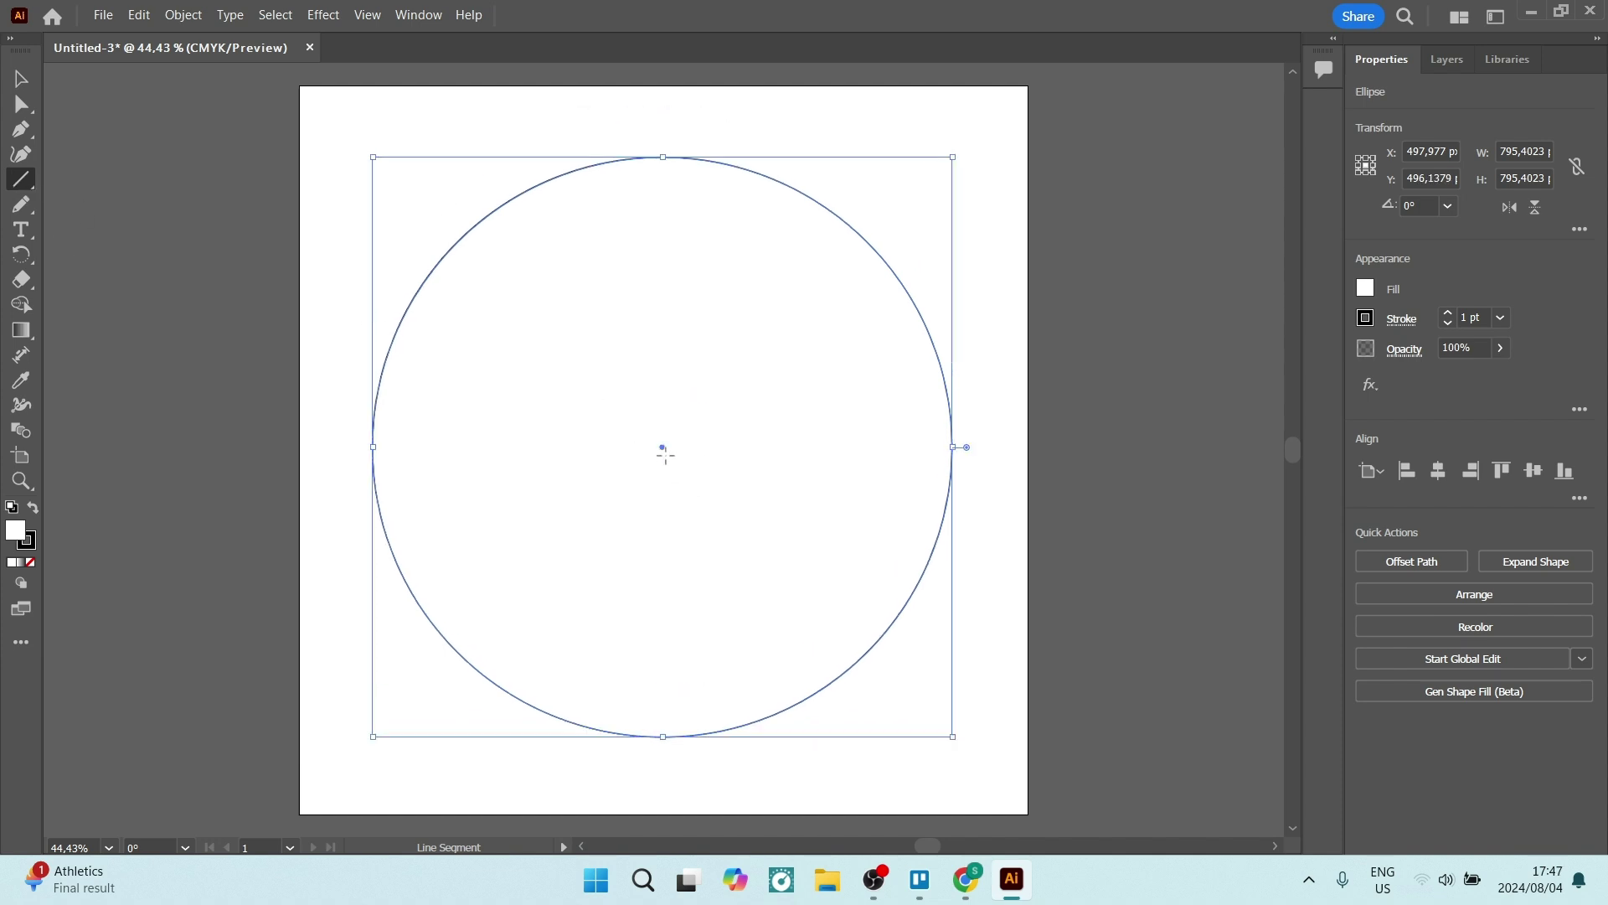
{"action": "left_click", "coordinate": [661, 113]}
{"action": "left_click", "coordinate": [854, 495]}
{"action": "mouse_move", "coordinate": [660, 447]}
{"action": "left_mouse_down"}
{"action": "mouse_move", "coordinate": [651, 110]}
{"action": "mouse_move", "coordinate": [660, 446]}
{"action": "left_mouse_up"}
Step: Check the browser video on dividing a circle into equal parts and return to Illustrator
{"action": "key", "text": "alt+Tab"}
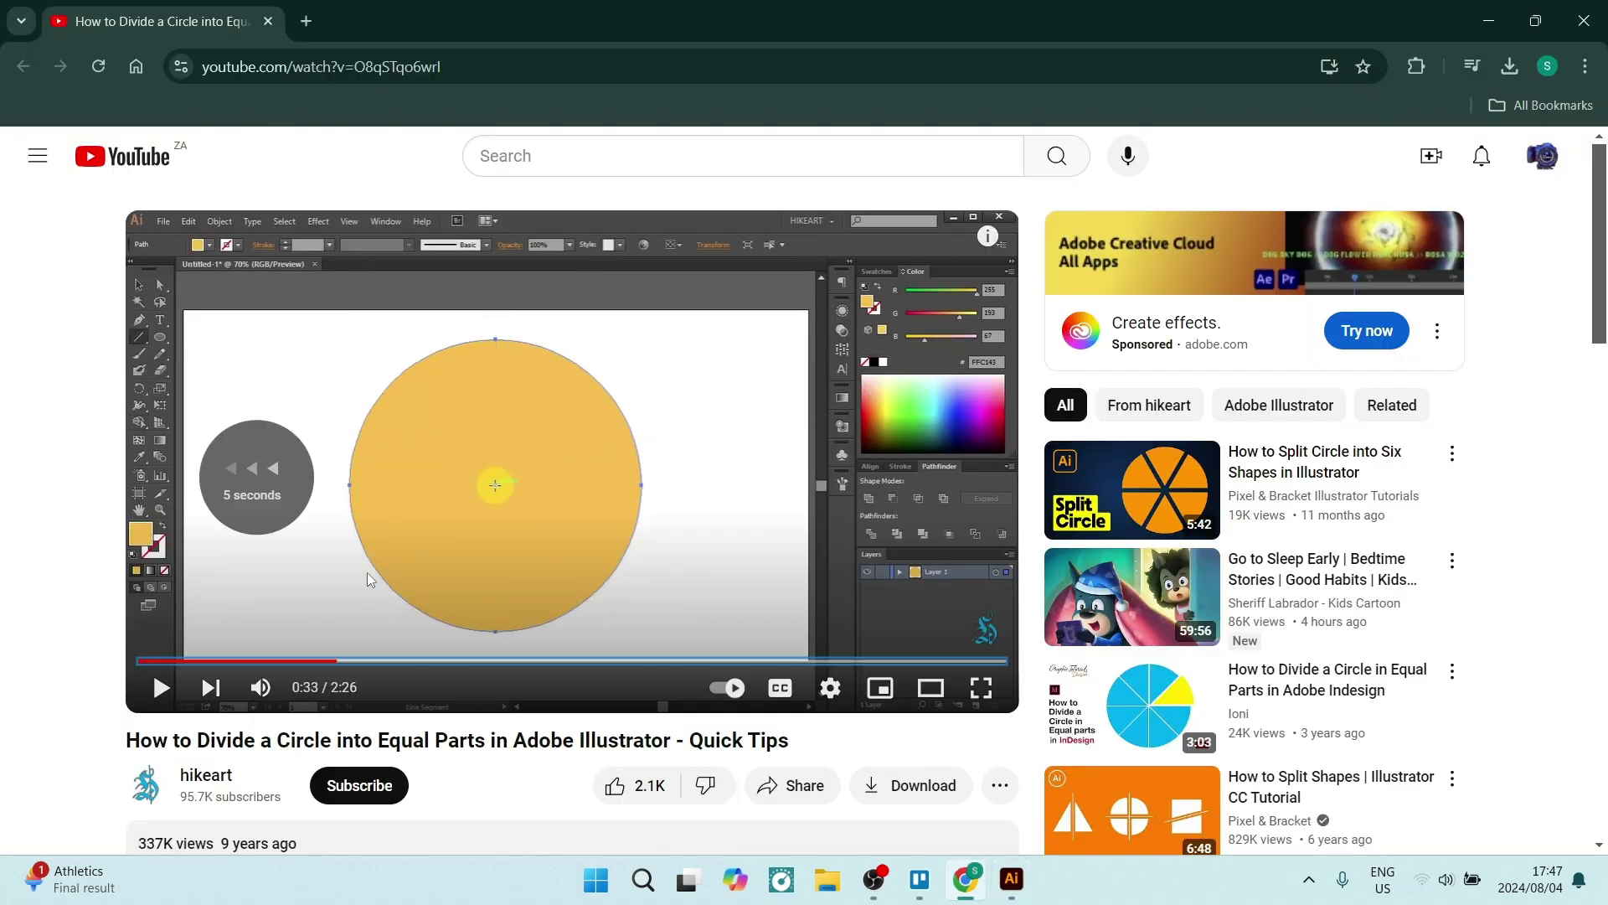
{"action": "left_click", "coordinate": [1011, 878]}
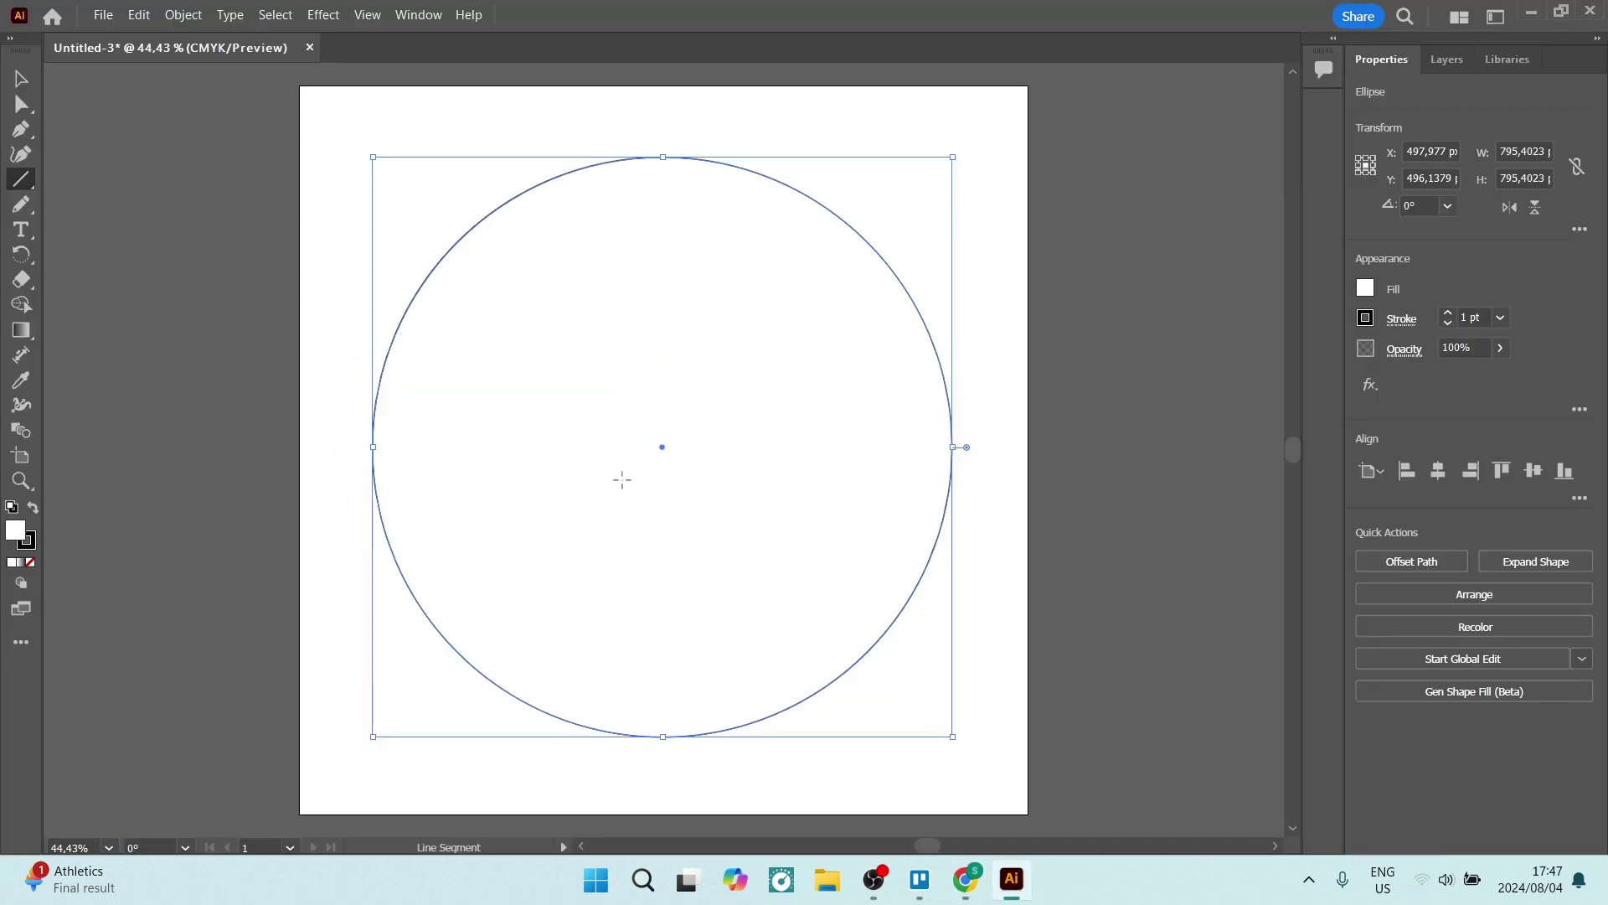
Step: Draw a straight vertical line about 429 px long from the circle's centre to just past its top edge
{"action": "left_click_drag", "start_coordinate": [661, 447], "coordinate": [661, 385]}
{"action": "key", "text": "ctrl+z"}
{"action": "left_click_drag", "start_coordinate": [663, 440], "coordinate": [663, 128]}
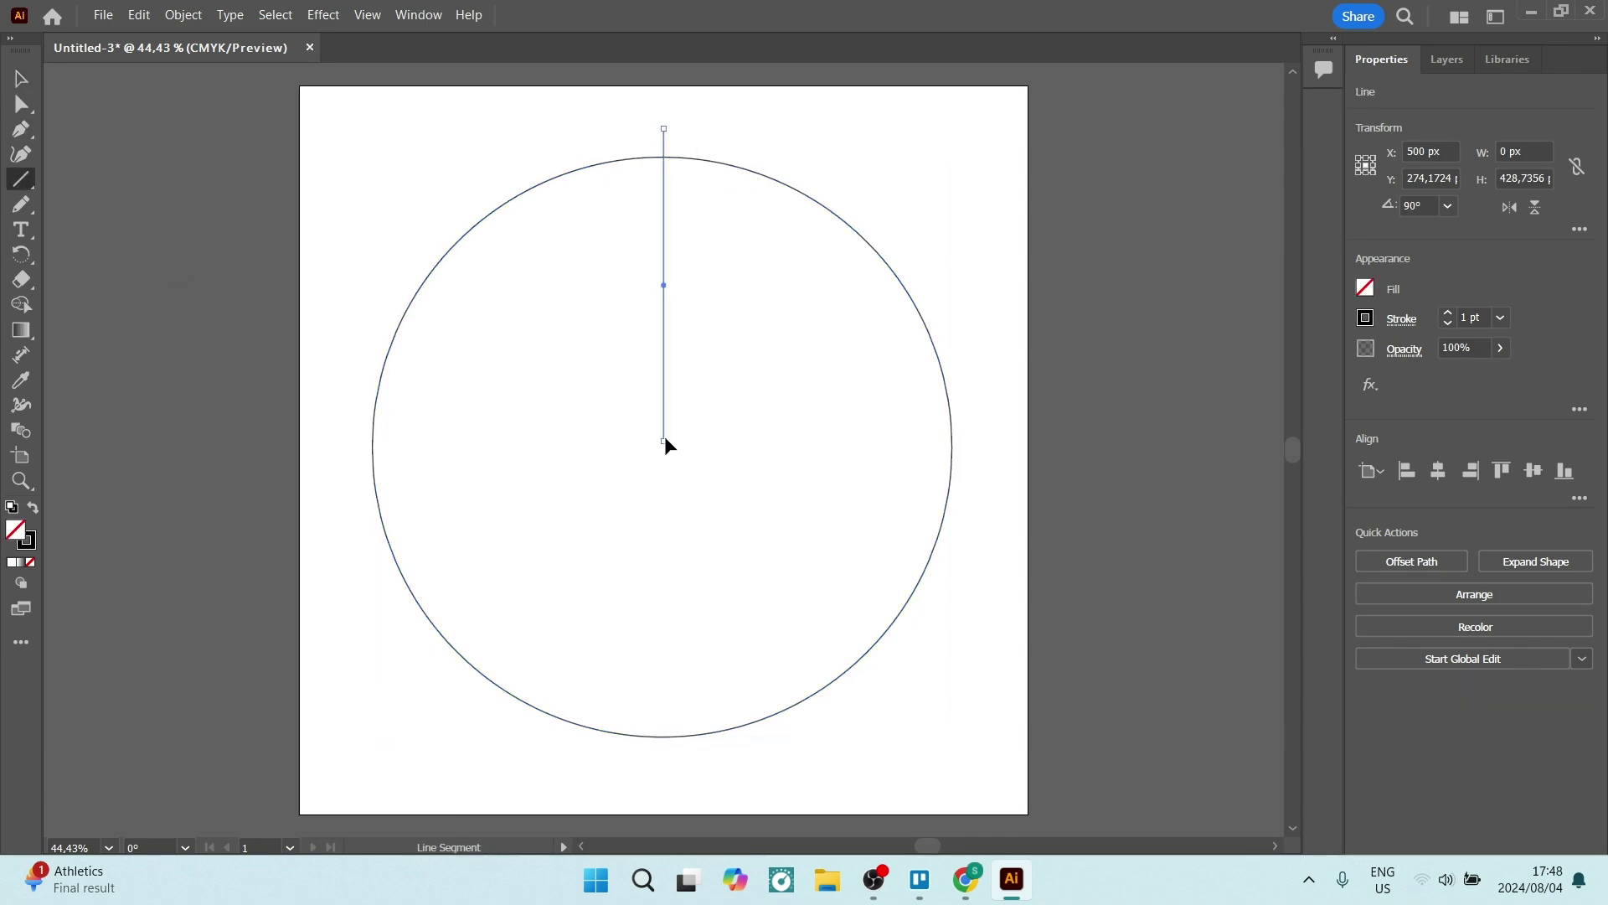
Step: Switch to the browser video on dividing a circle, skip ahead to the line's rotation, and return to Illustrator
{"action": "key", "text": "alt+Tab"}
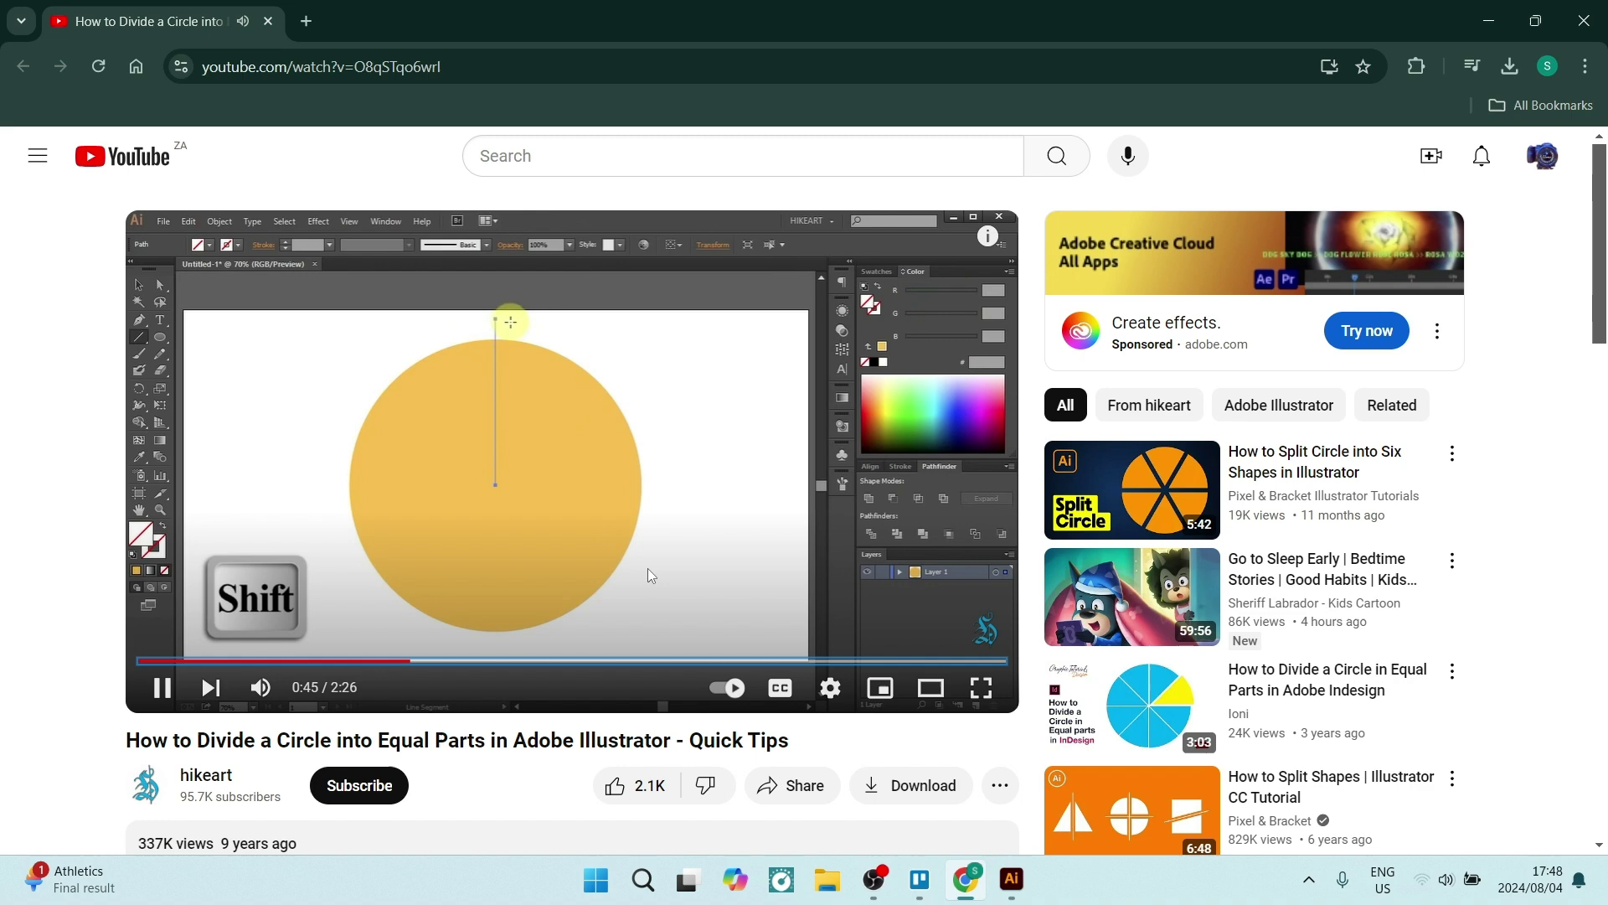
{"action": "key", "text": "Right"}
{"action": "key", "text": "Right"}
{"action": "key", "text": "Right"}
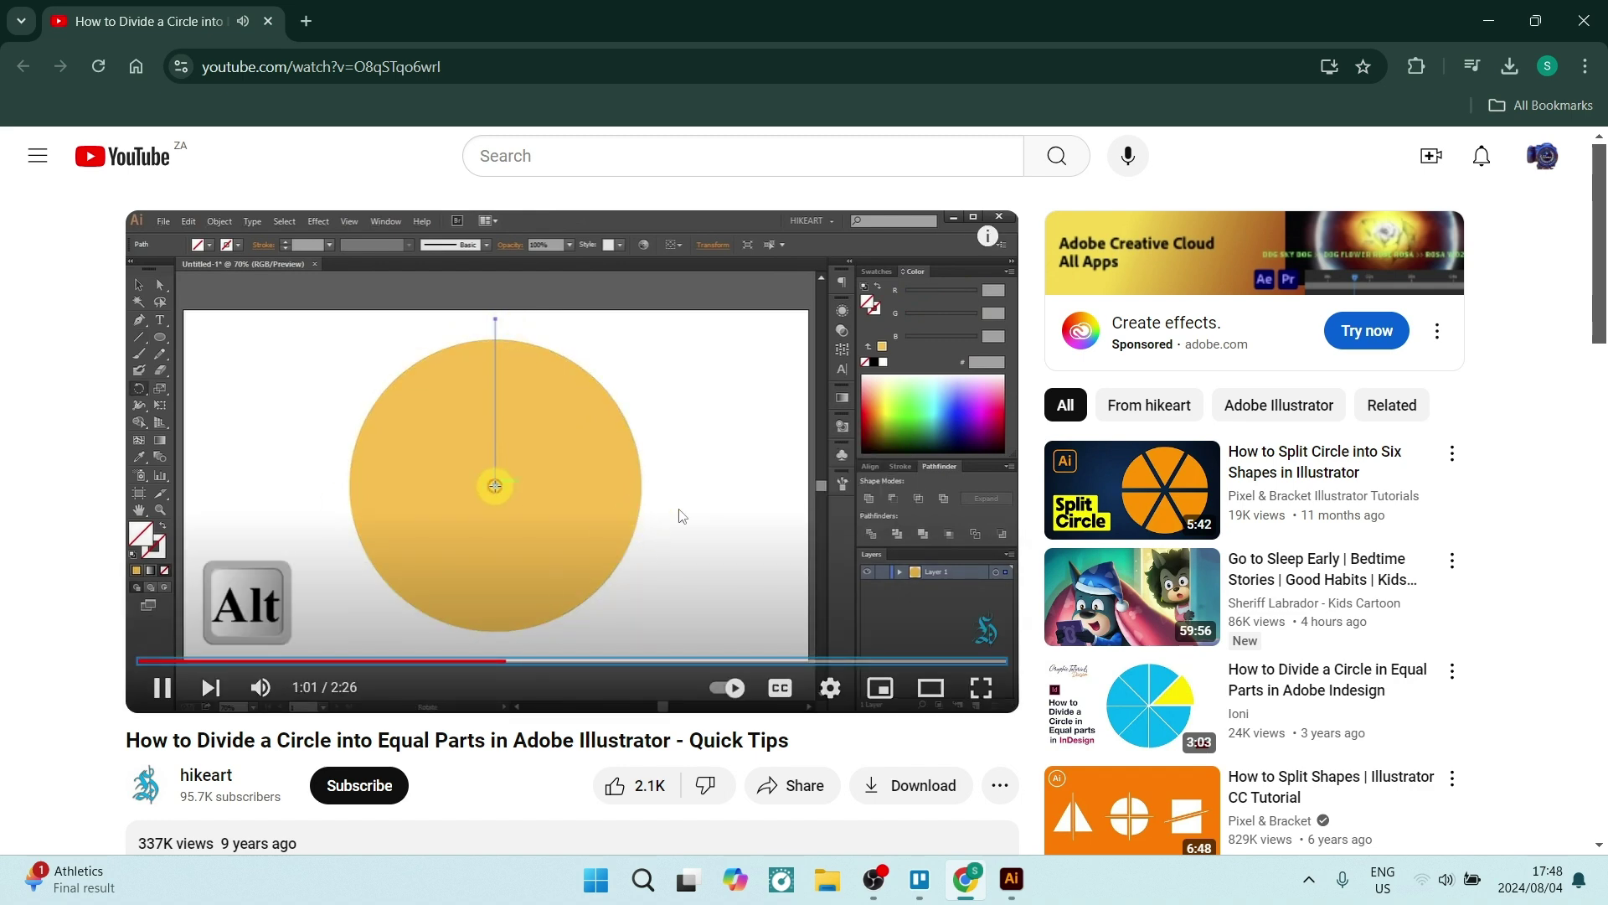
{"action": "key", "text": "alt+Tab"}
Step: Rotate a copy of the vertical line around the circle's centre by 360/7 degrees
{"action": "key", "text": "r"}
{"action": "left_click", "coordinate": [663, 451], "text": "alt"}
{"action": "mouse_move", "coordinate": [906, 314]}
{"action": "left_mouse_down"}
{"action": "mouse_move", "coordinate": [1248, 314]}
{"action": "mouse_move", "coordinate": [924, 318]}
{"action": "left_mouse_up"}
{"action": "left_click_drag", "start_coordinate": [783, 317], "coordinate": [1103, 315]}
{"action": "type", "text": "360/7"}
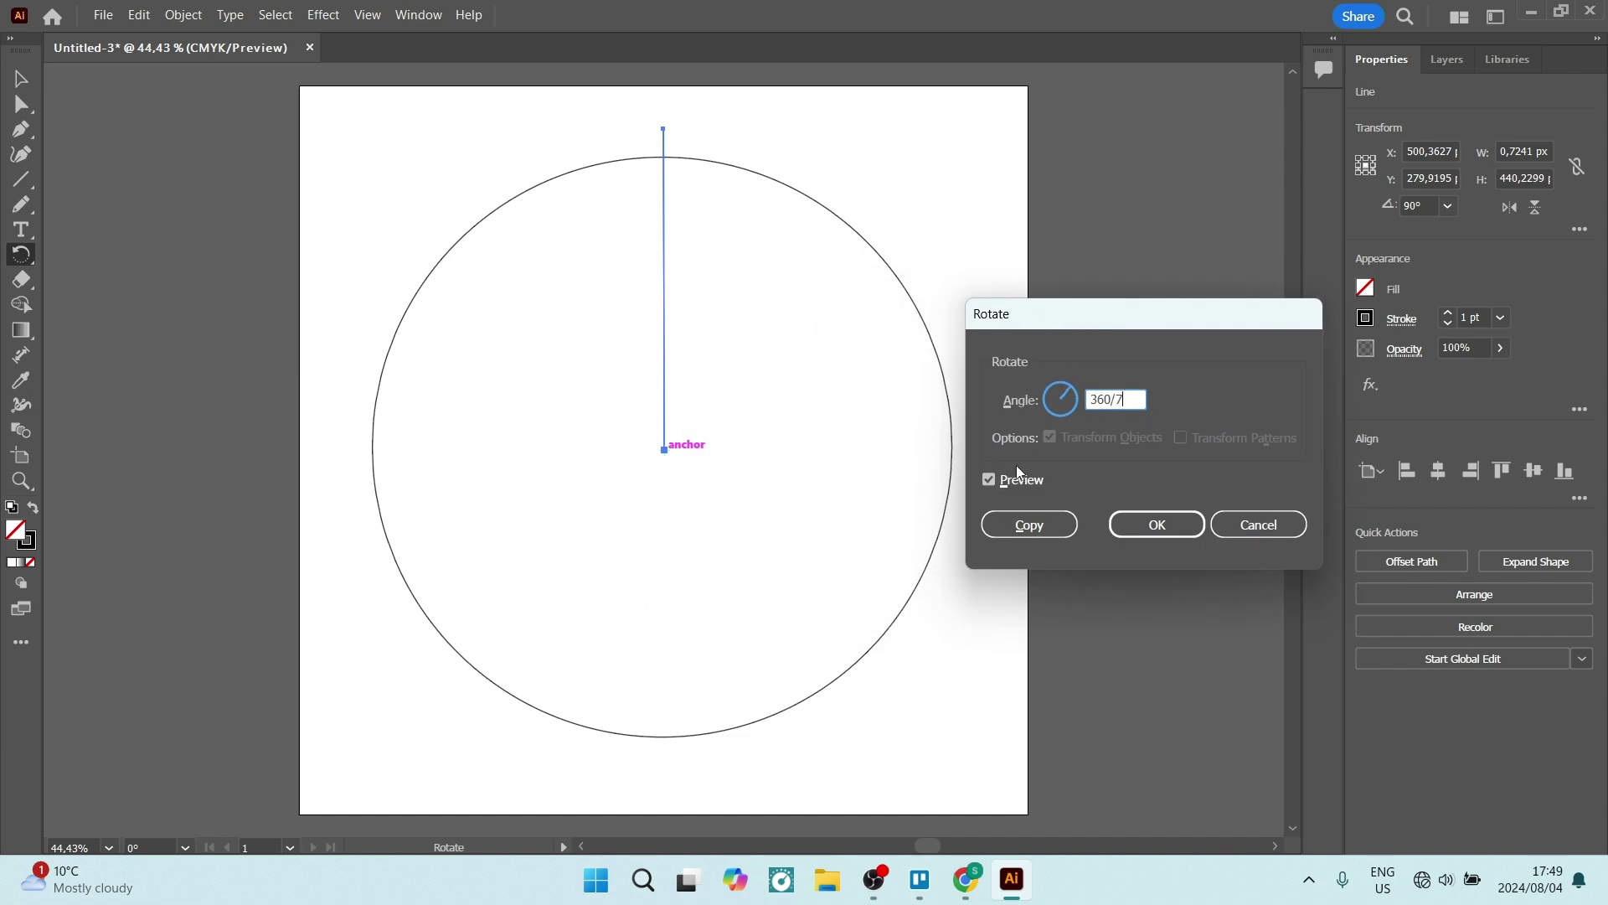
{"action": "left_click", "coordinate": [1029, 524]}
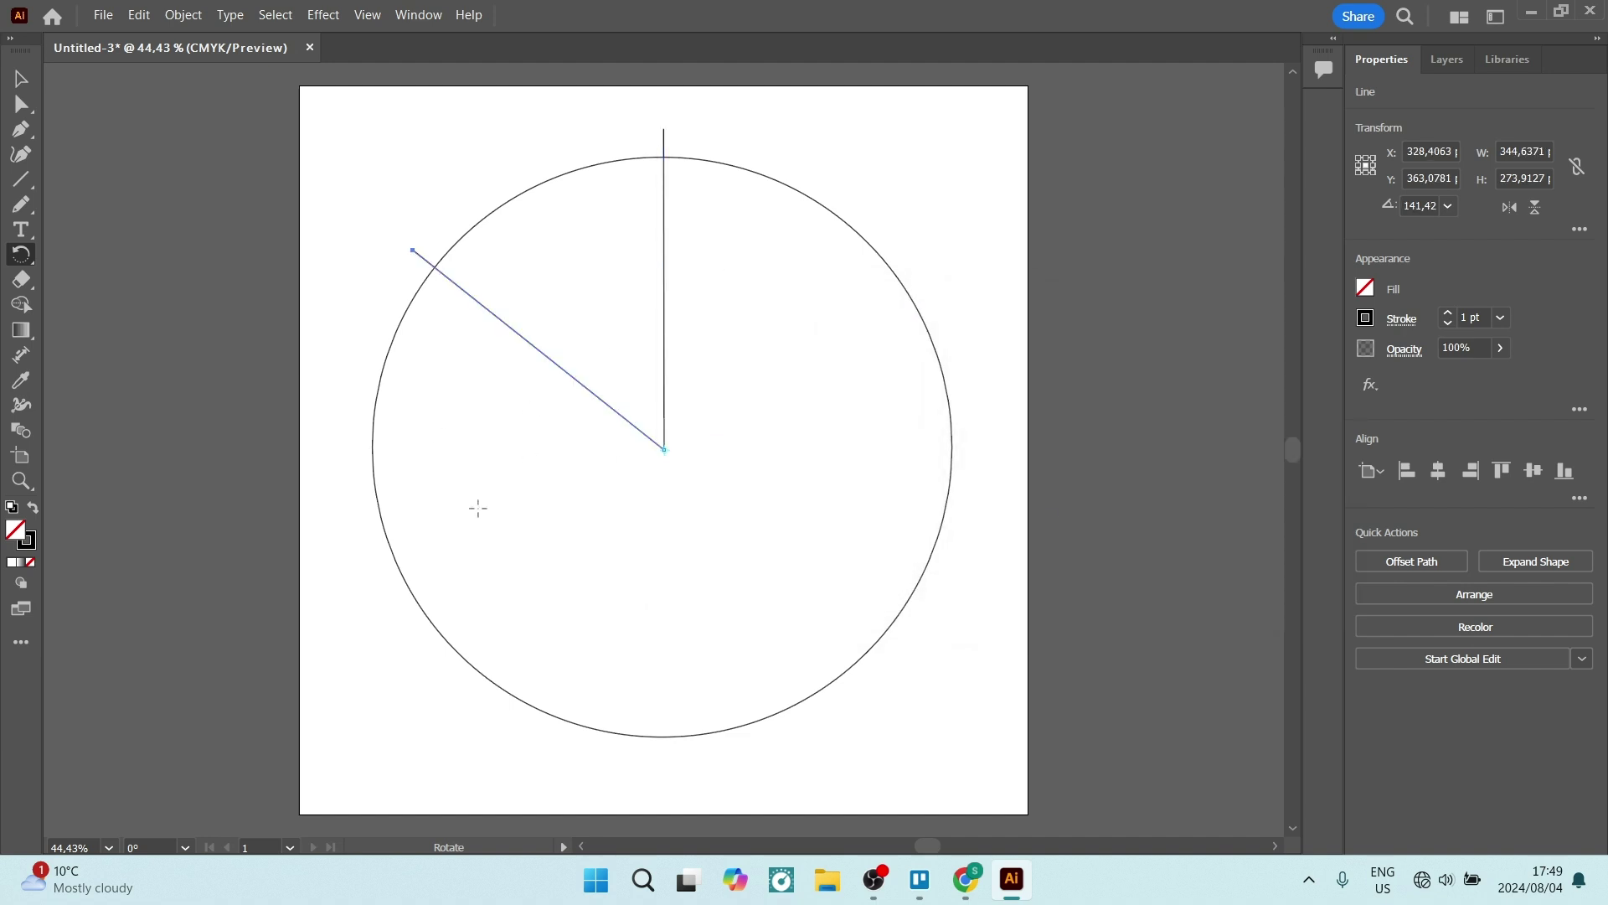
Step: Repeat the rotated copy five more times so the lines split the circle into seven equal sectors
{"action": "key", "text": "ctrl+d"}
{"action": "key", "text": "ctrl+d"}
{"action": "key", "text": "ctrl+d"}
{"action": "key", "text": "ctrl+d"}
{"action": "key", "text": "ctrl+d"}
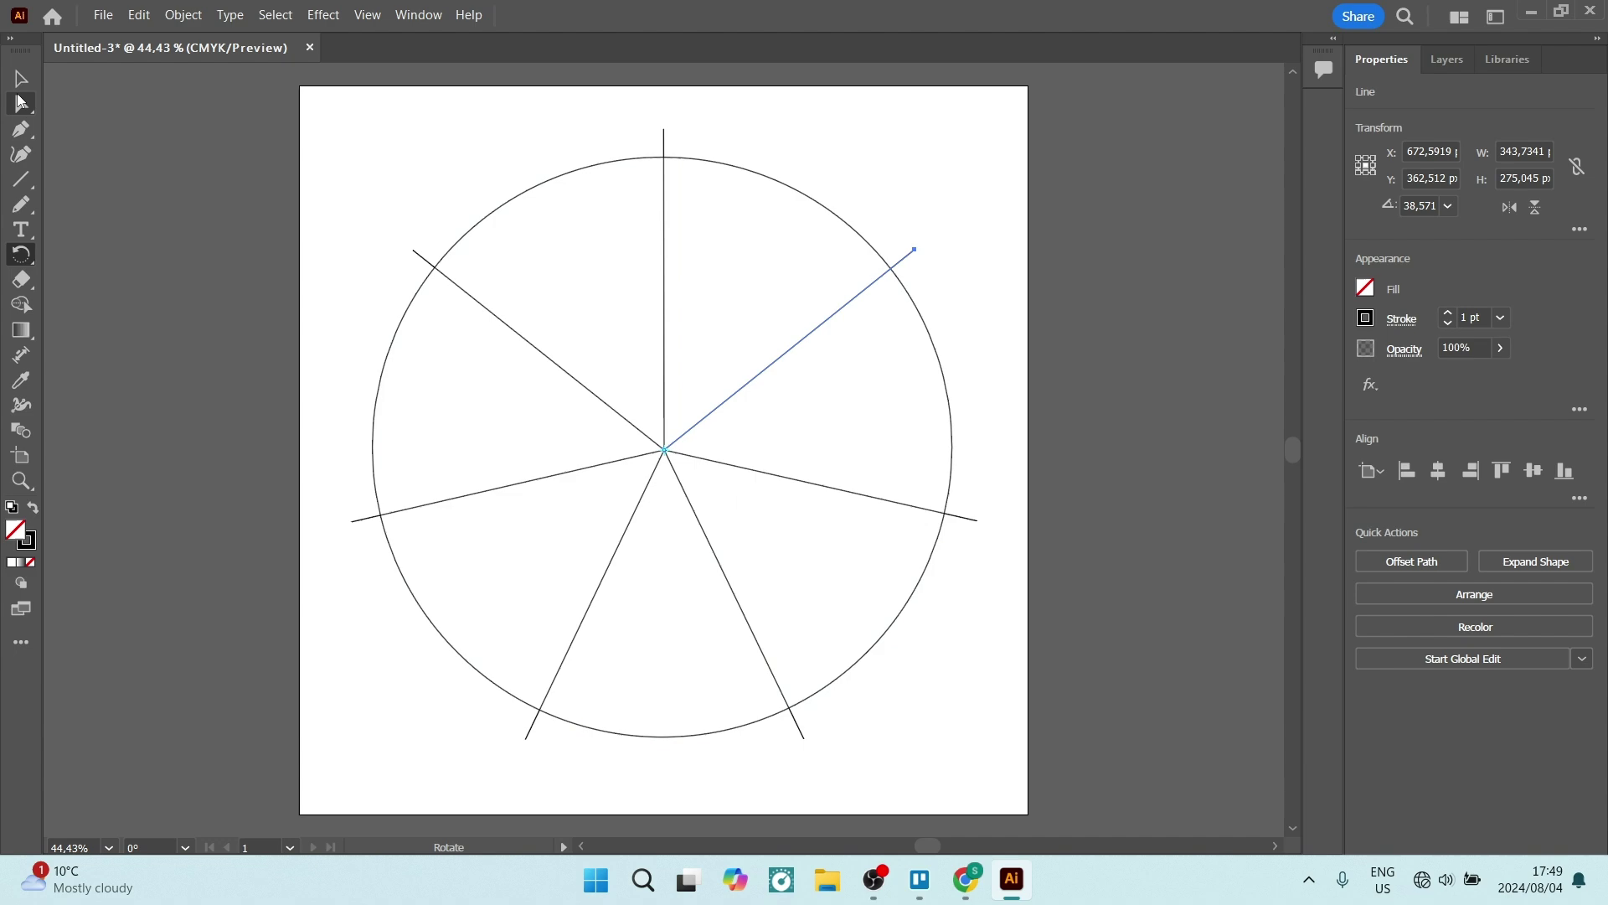
Step: Select the circle with all its lines and fill the sector just right of the vertical line blue with Shape Builder
{"action": "key", "text": "v"}
{"action": "left_click_drag", "start_coordinate": [312, 102], "coordinate": [807, 557]}
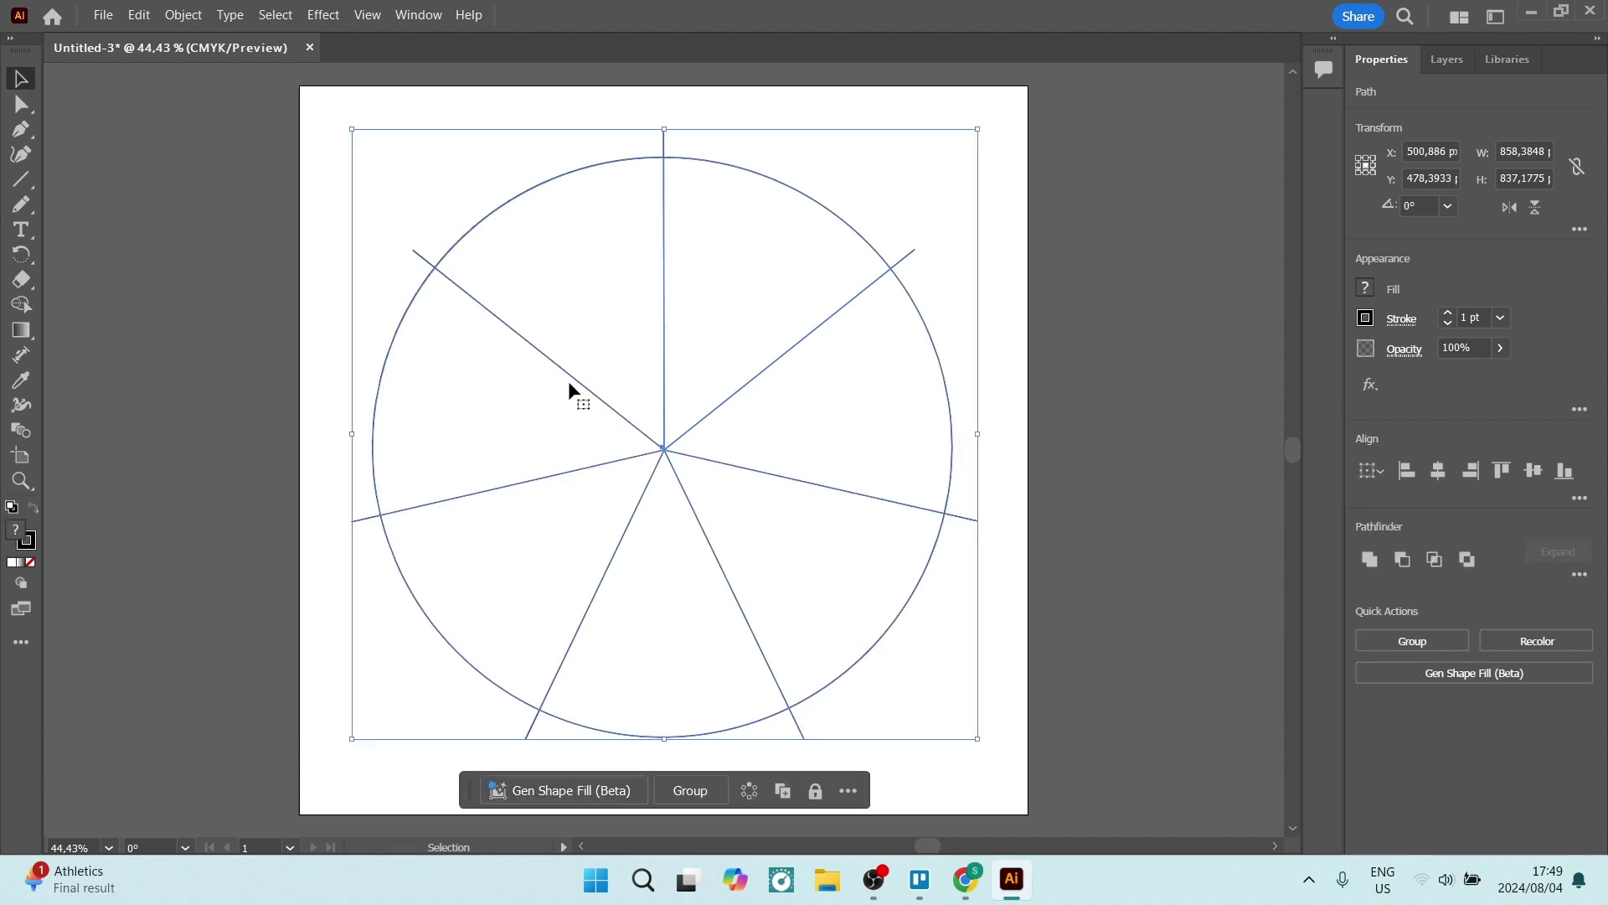
{"action": "left_click", "coordinate": [21, 304]}
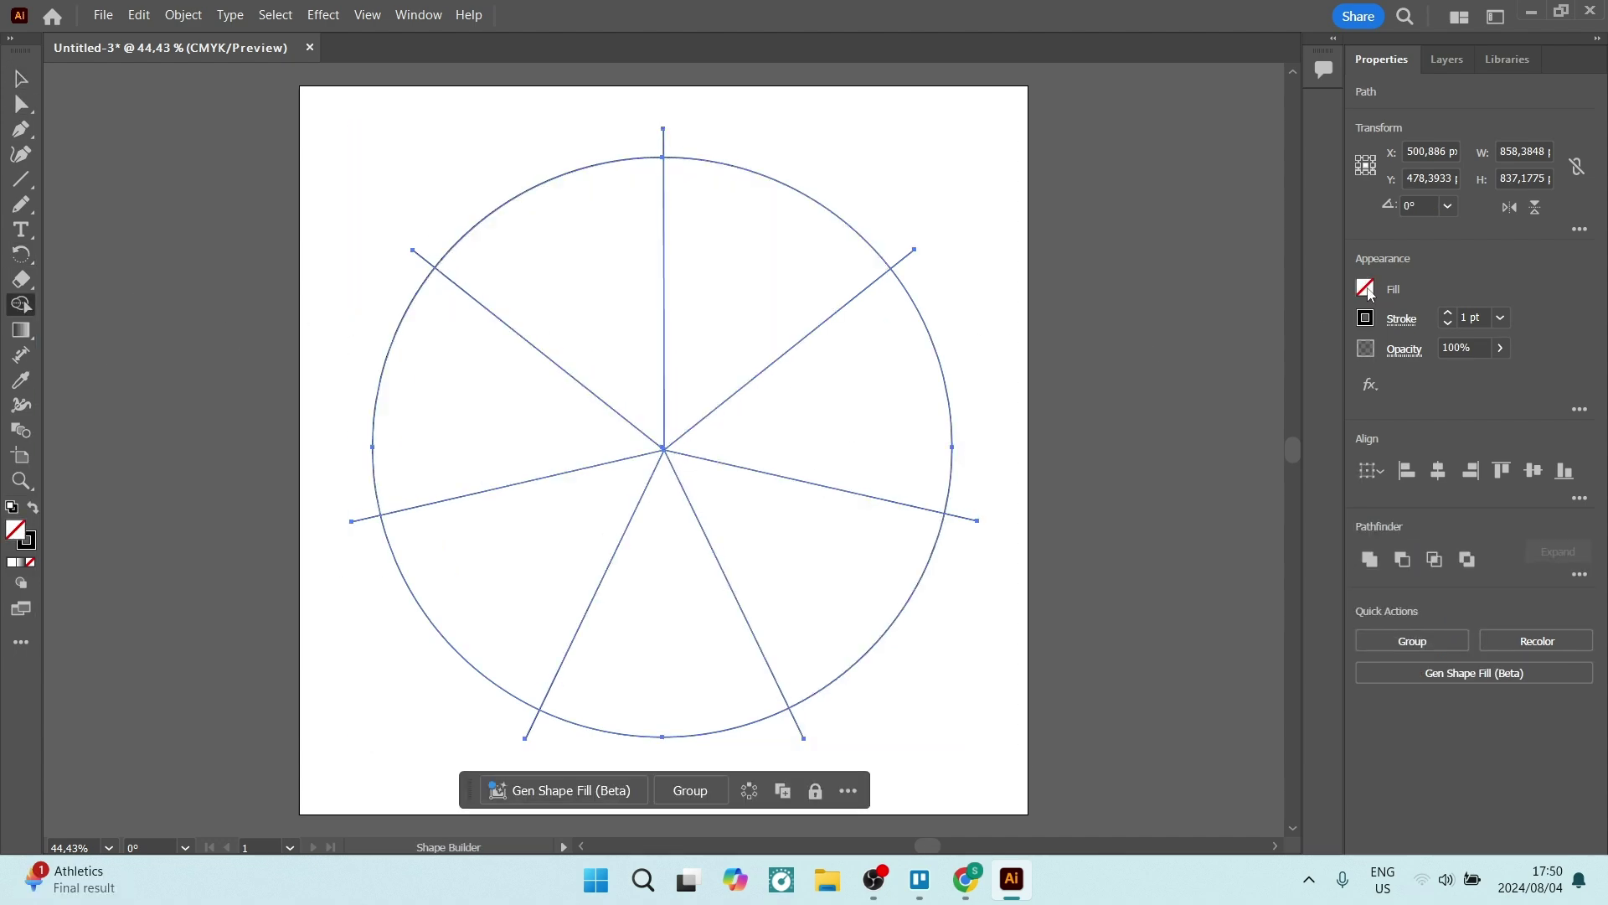
{"action": "left_click", "coordinate": [1371, 293]}
{"action": "left_click", "coordinate": [1282, 544]}
{"action": "left_click", "coordinate": [786, 294]}
Step: Fill the next three sectors clockwise with red, yellow-green and green using Shape Builder
{"action": "left_click", "coordinate": [1365, 287]}
{"action": "left_click", "coordinate": [1354, 540]}
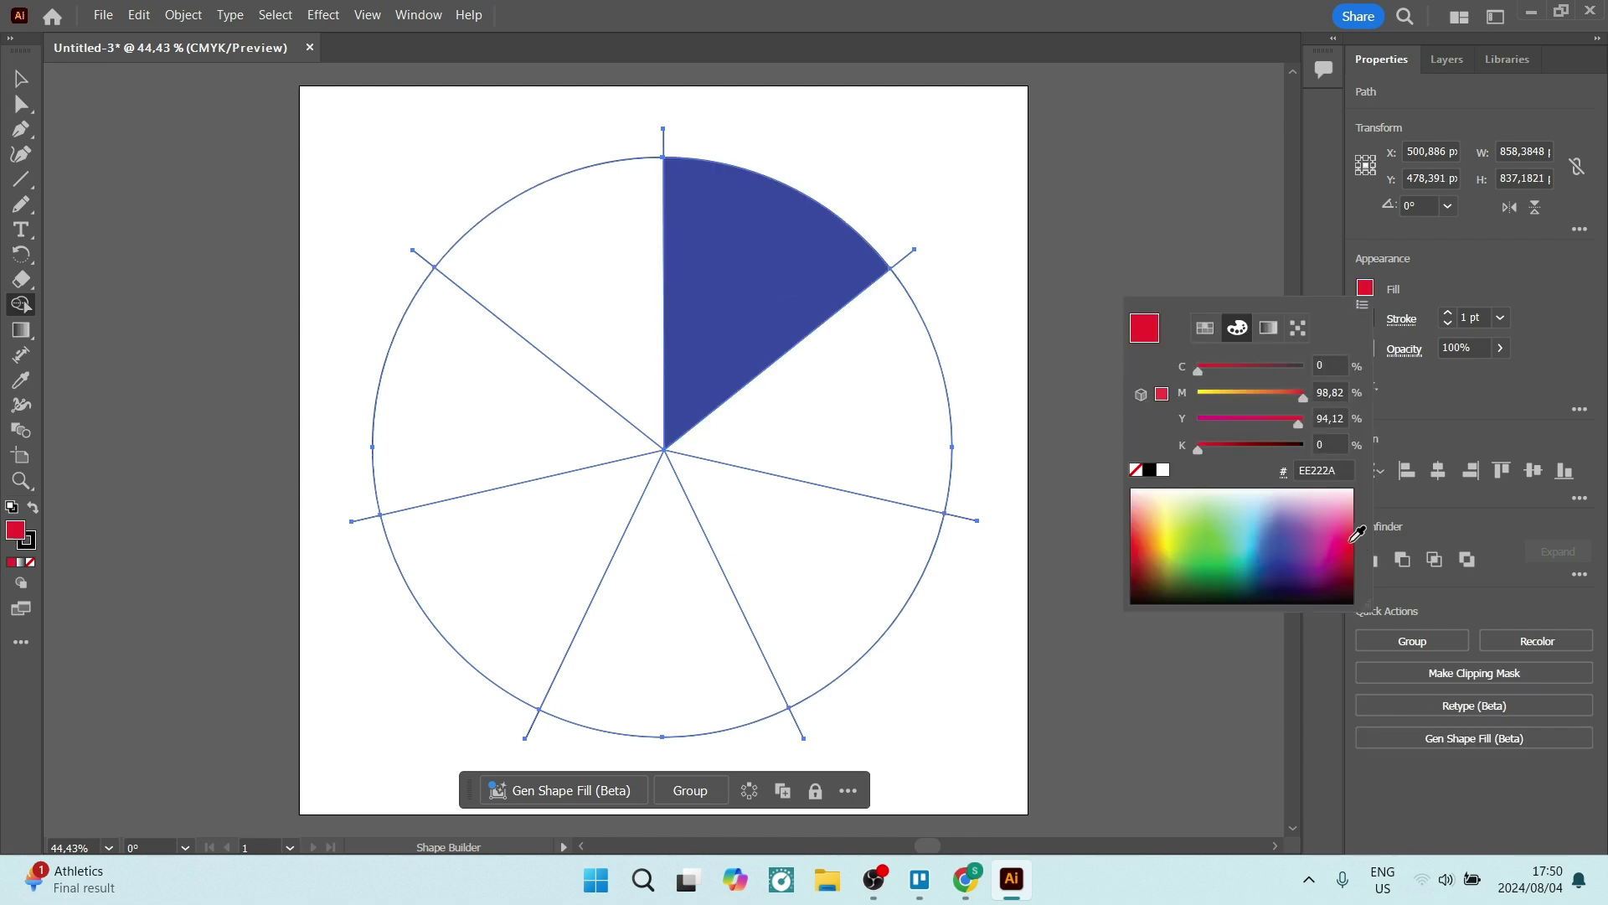
{"action": "left_click", "coordinate": [804, 386]}
{"action": "left_click", "coordinate": [1365, 287]}
{"action": "left_click", "coordinate": [1161, 536]}
{"action": "left_click", "coordinate": [826, 538]}
{"action": "left_click", "coordinate": [1365, 287]}
{"action": "left_click", "coordinate": [1213, 556]}
{"action": "left_click", "coordinate": [680, 630]}
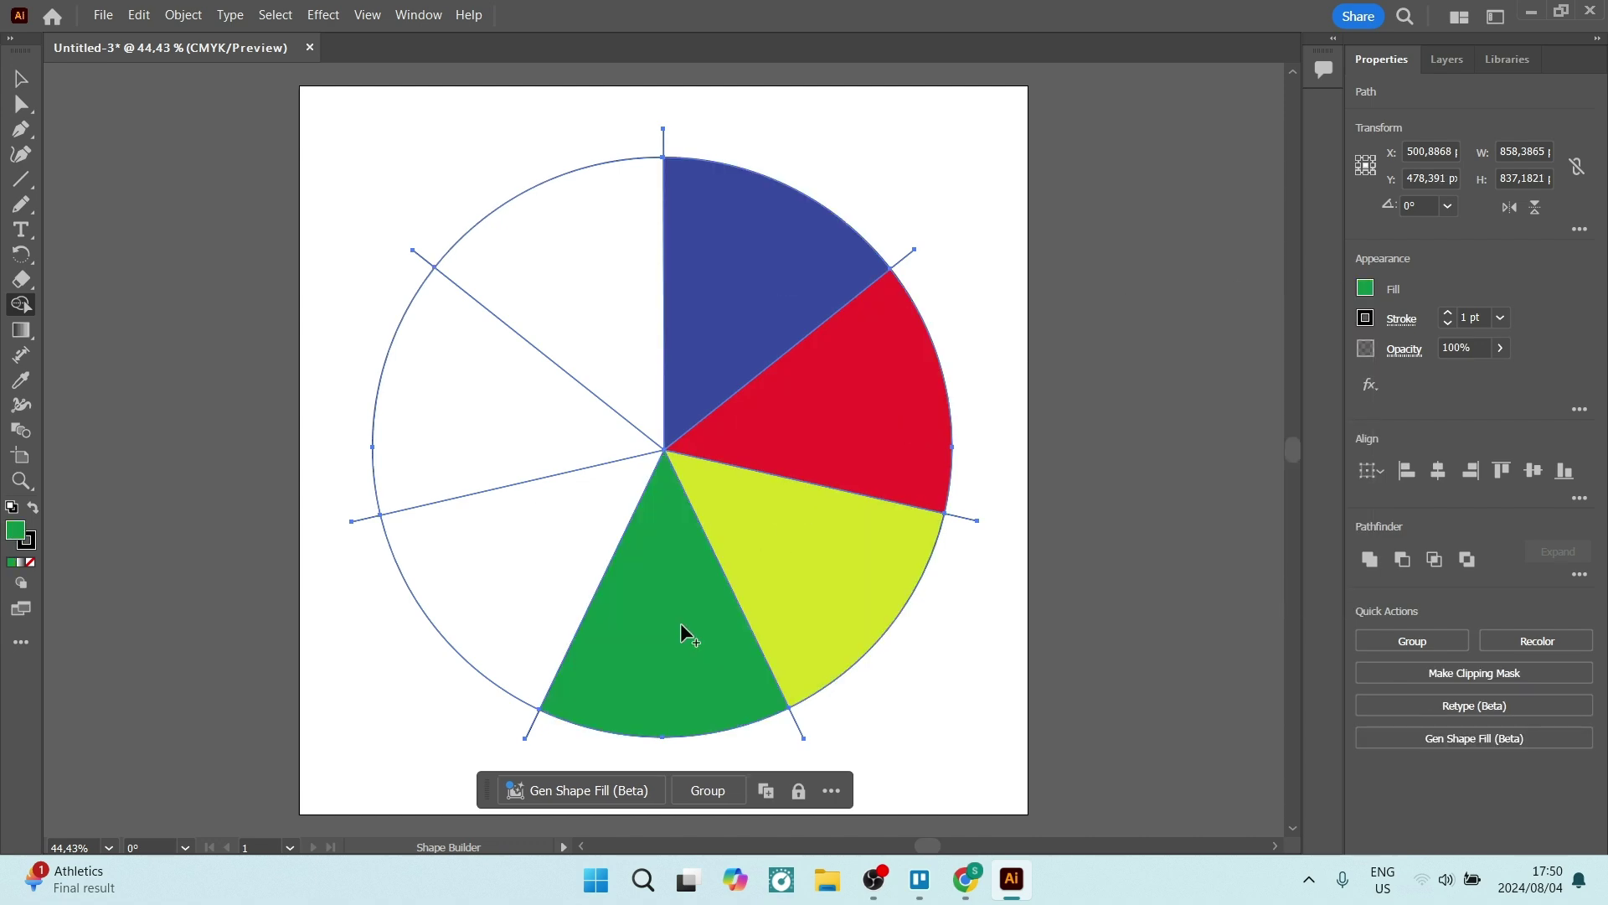
Step: Fill the three remaining sectors on the circle's left half, picking a new fill colour for each one
{"action": "left_click", "coordinate": [1366, 287]}
{"action": "left_click", "coordinate": [1246, 528]}
{"action": "left_click", "coordinate": [494, 587]}
{"action": "left_click", "coordinate": [1365, 287]}
{"action": "left_click", "coordinate": [1210, 536]}
{"action": "left_click", "coordinate": [553, 285]}
{"action": "left_click", "coordinate": [1365, 287]}
{"action": "left_click", "coordinate": [1149, 530]}
{"action": "left_click", "coordinate": [484, 398]}
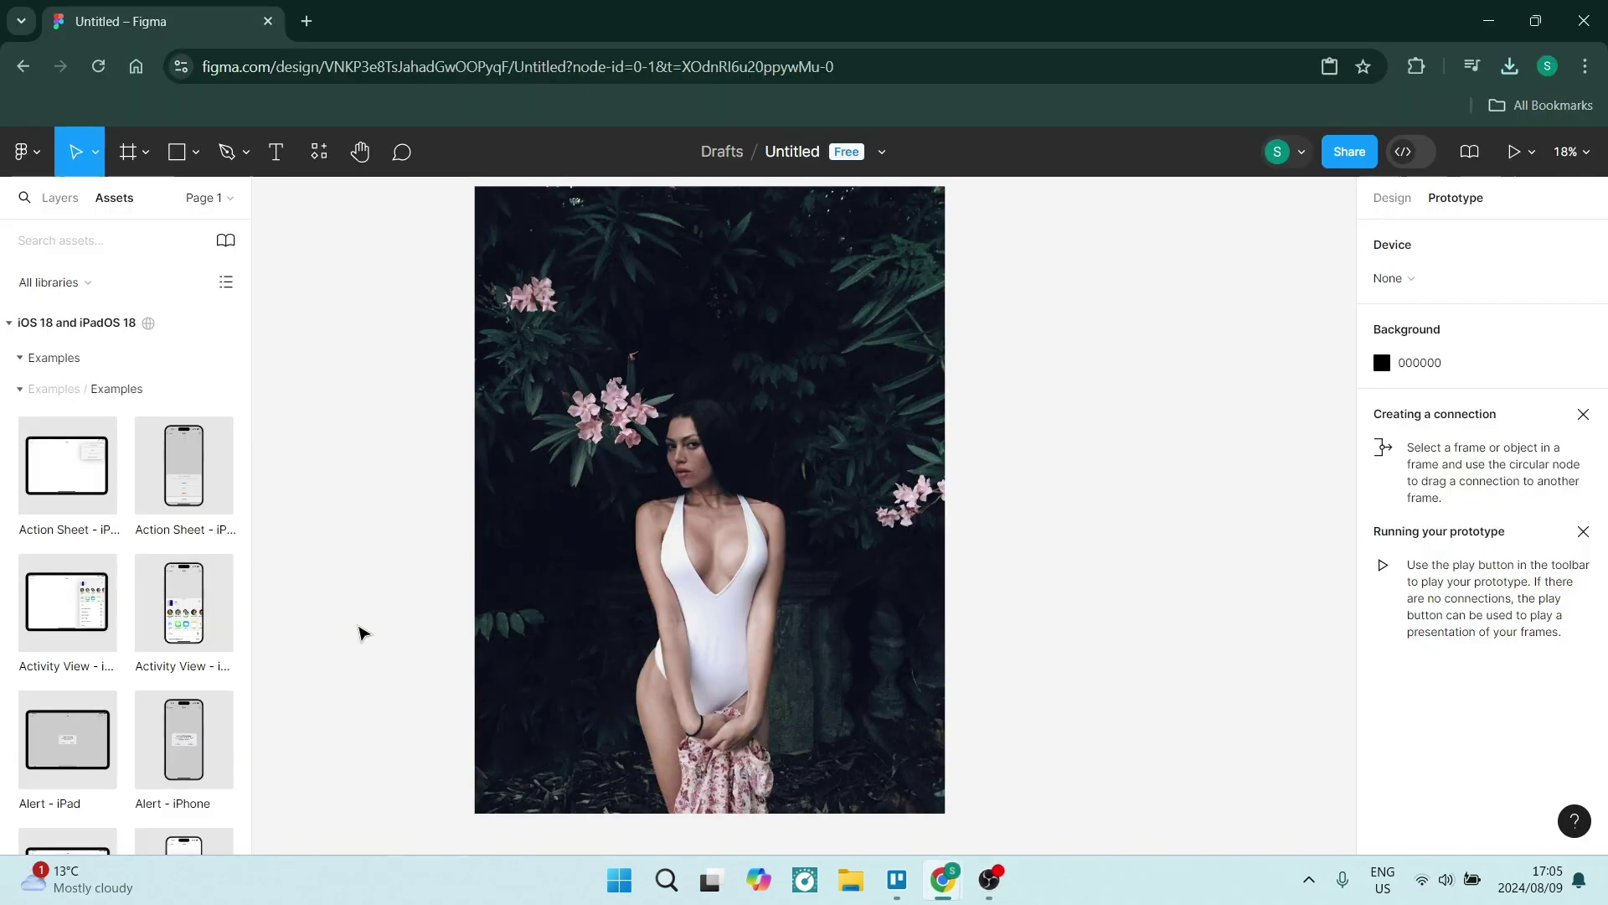
Step: Show the design properties in the Figma file and select the woman's photo on the canvas
{"action": "left_click", "coordinate": [1393, 199]}
{"action": "left_click", "coordinate": [22, 156]}
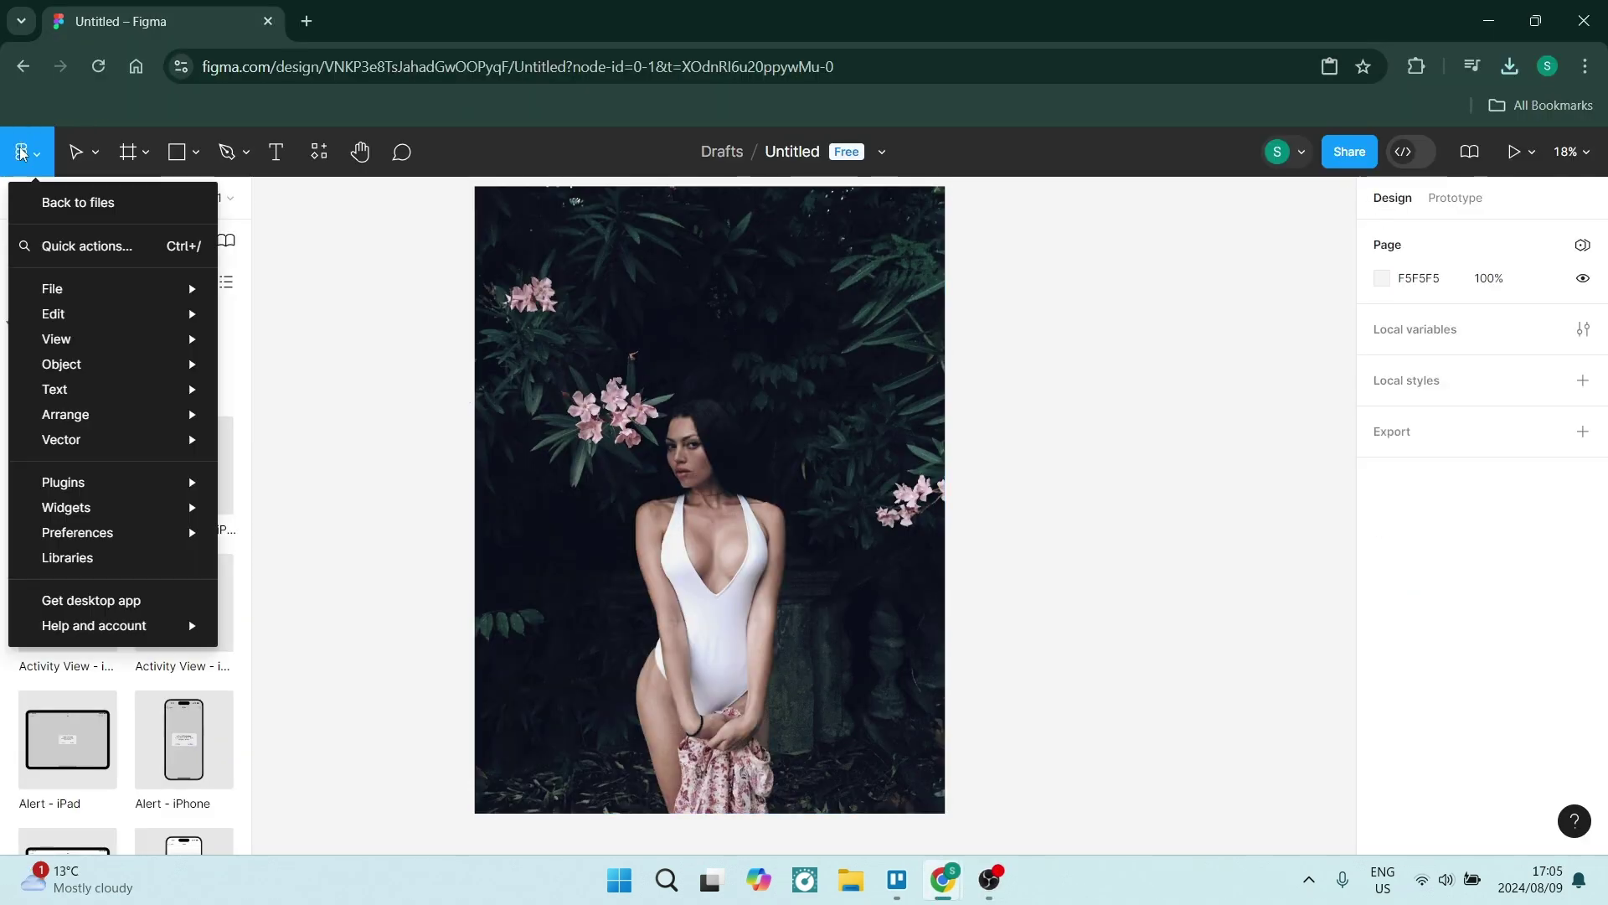
{"action": "mouse_move", "coordinate": [100, 288]}
{"action": "left_click", "coordinate": [352, 407]}
{"action": "left_click", "coordinate": [617, 678]}
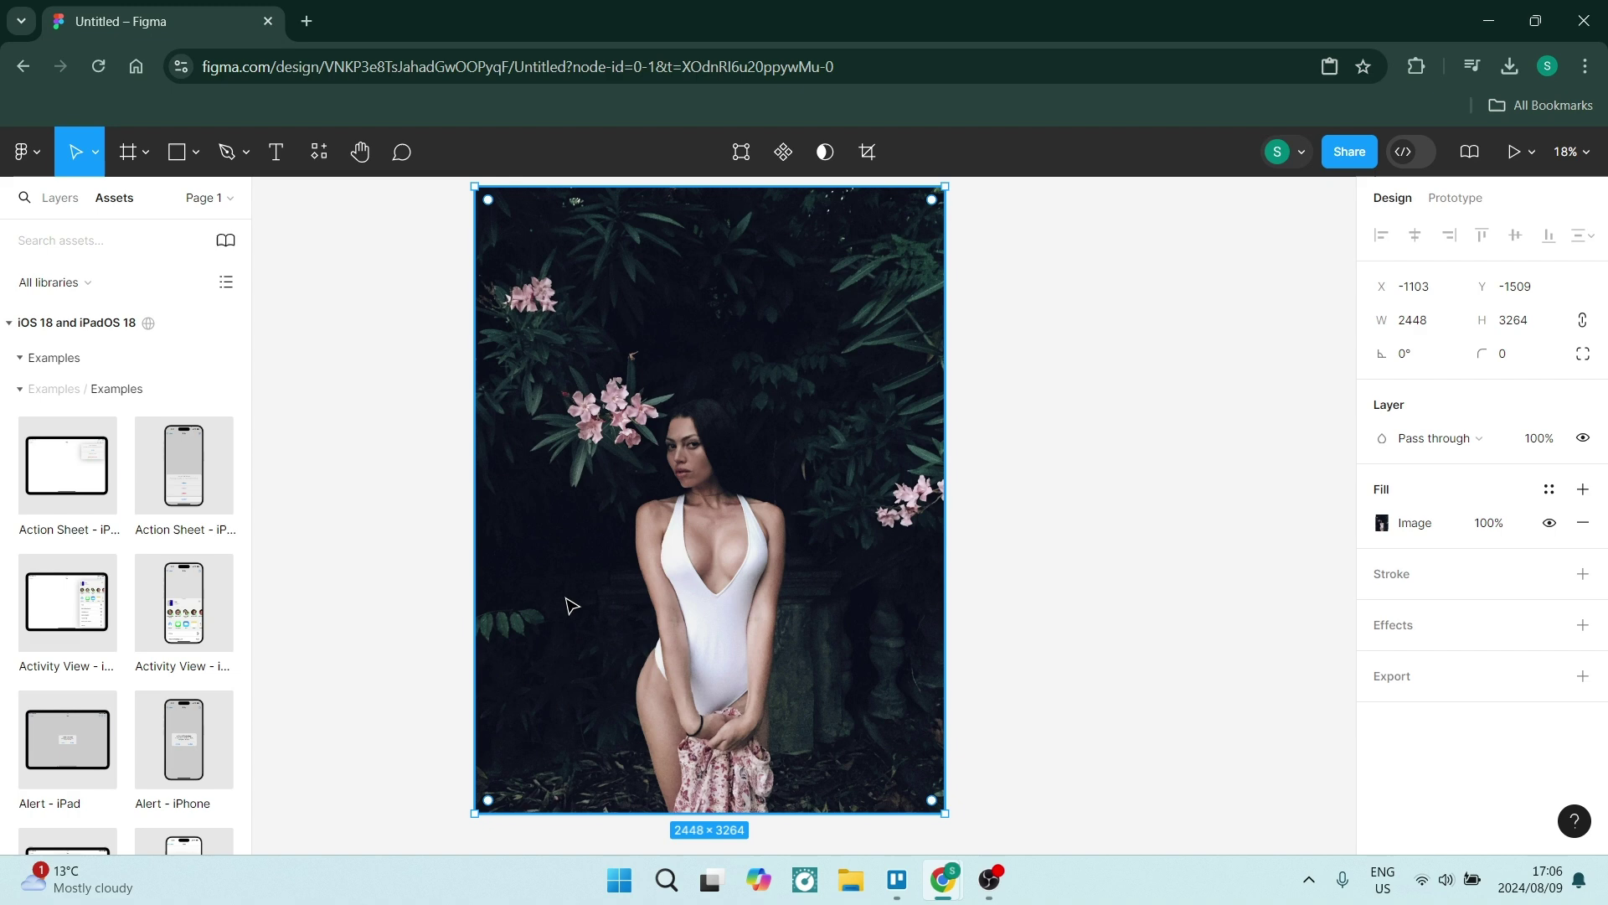
Step: Trace the woman's outline with the Pen tool from the top of her hair down the right-hand shoulder and upper arm
{"action": "key", "text": "p"}
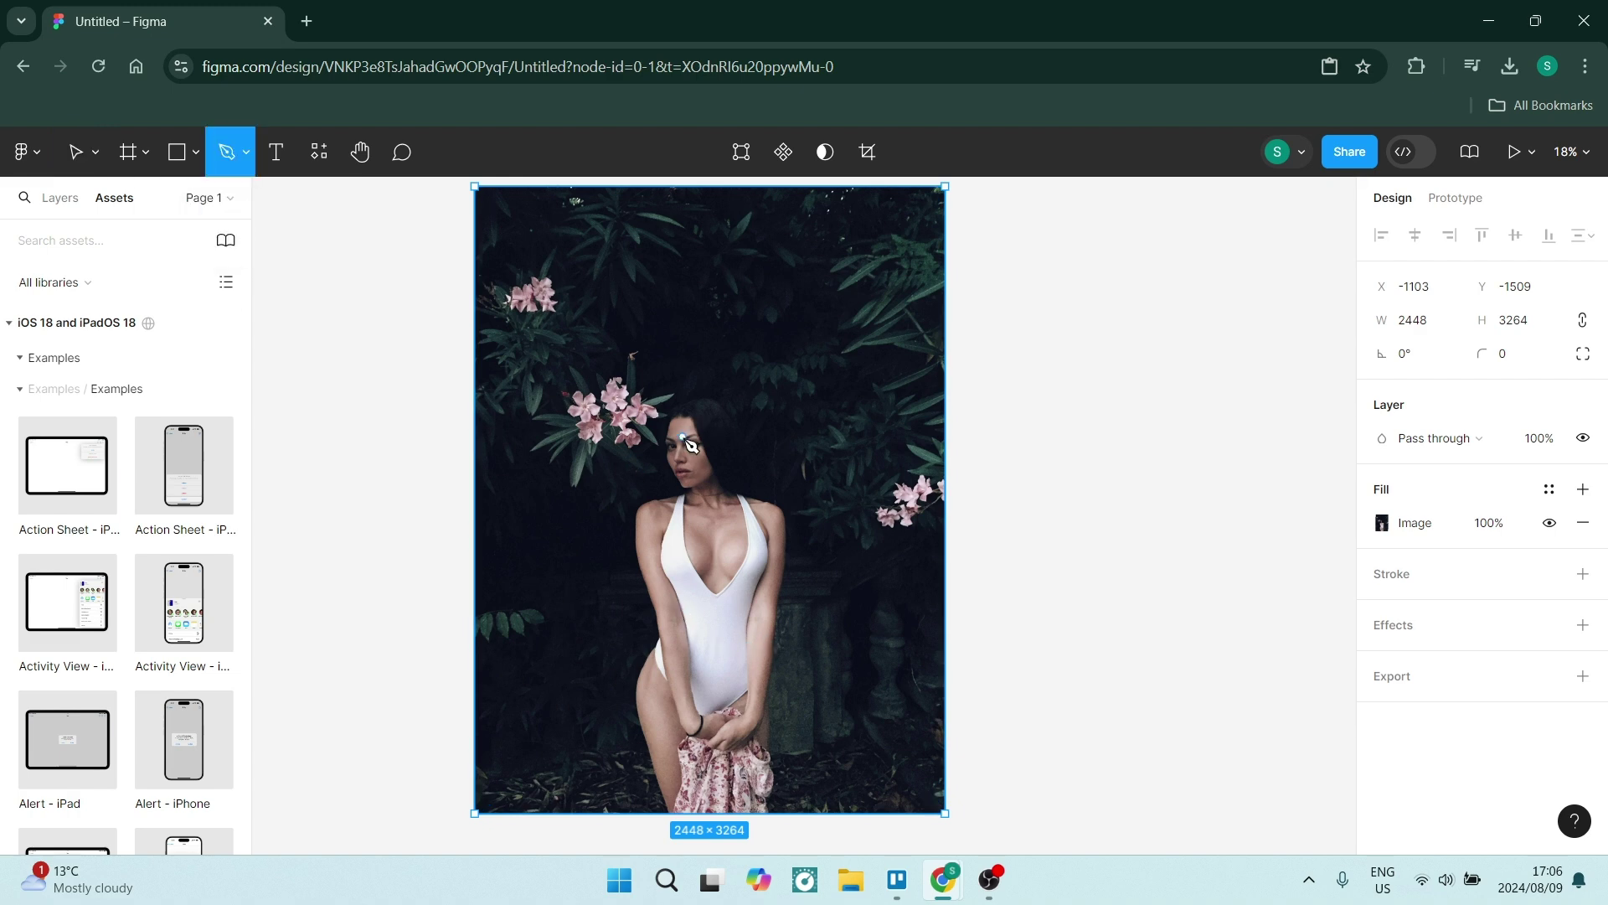
{"action": "left_click", "coordinate": [668, 320]}
{"action": "scroll", "coordinate": [670, 323], "scroll_direction": "up", "scroll_amount": 8}
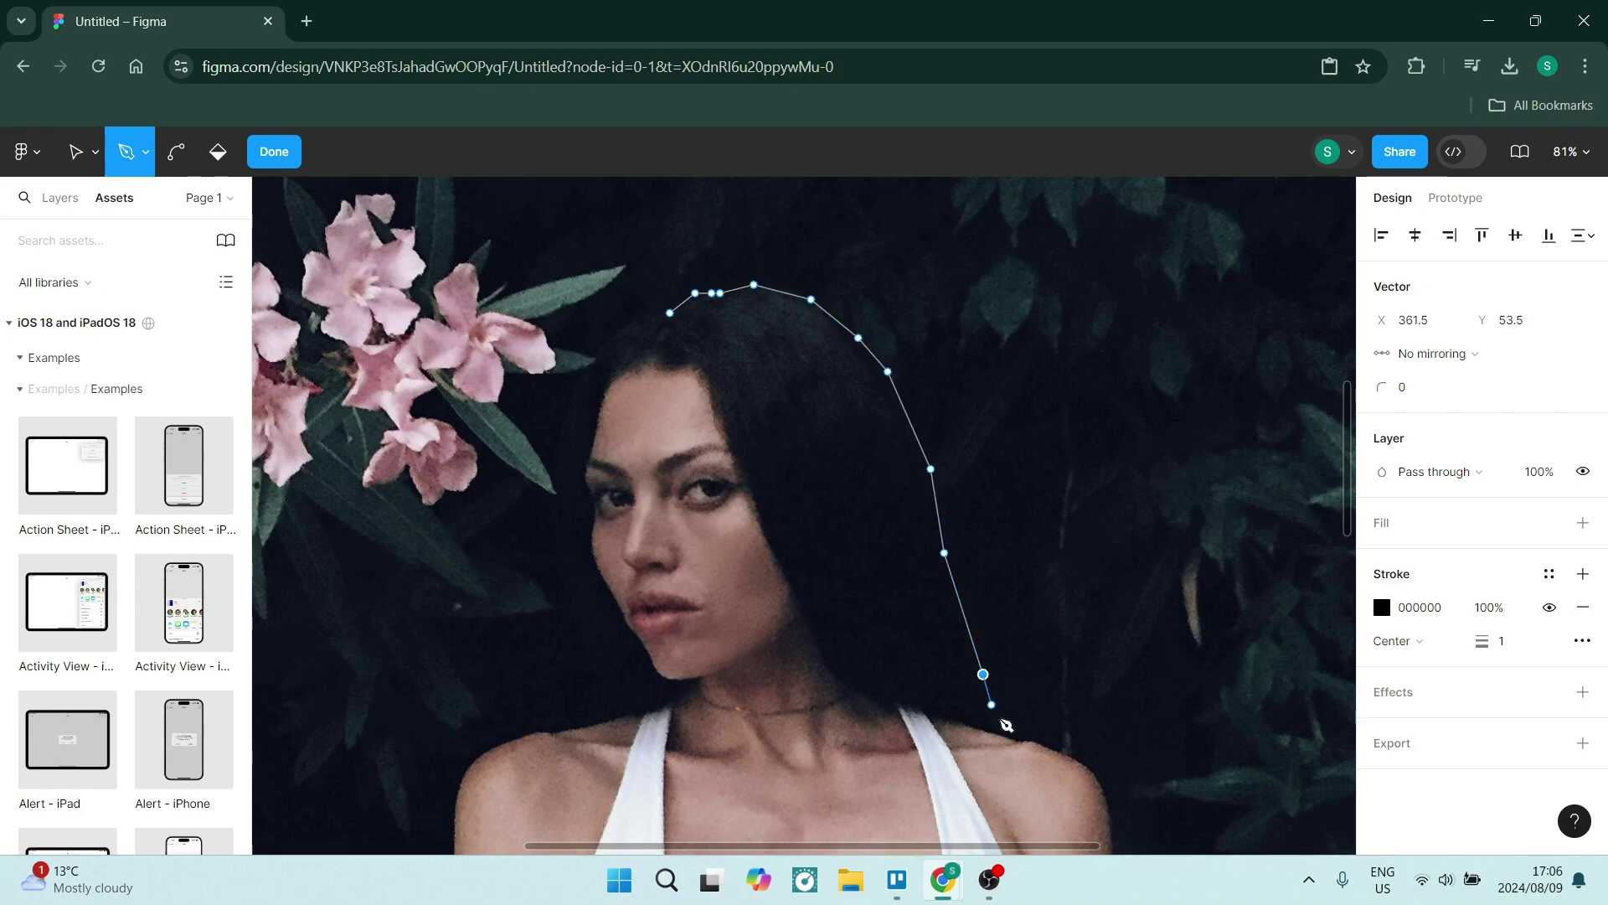
{"action": "left_click", "coordinate": [1097, 786]}
{"action": "left_click", "coordinate": [1113, 830]}
{"action": "scroll", "coordinate": [1114, 829], "scroll_direction": "down", "scroll_amount": 5}
{"action": "left_click", "coordinate": [1113, 473]}
{"action": "left_click", "coordinate": [1097, 623]}
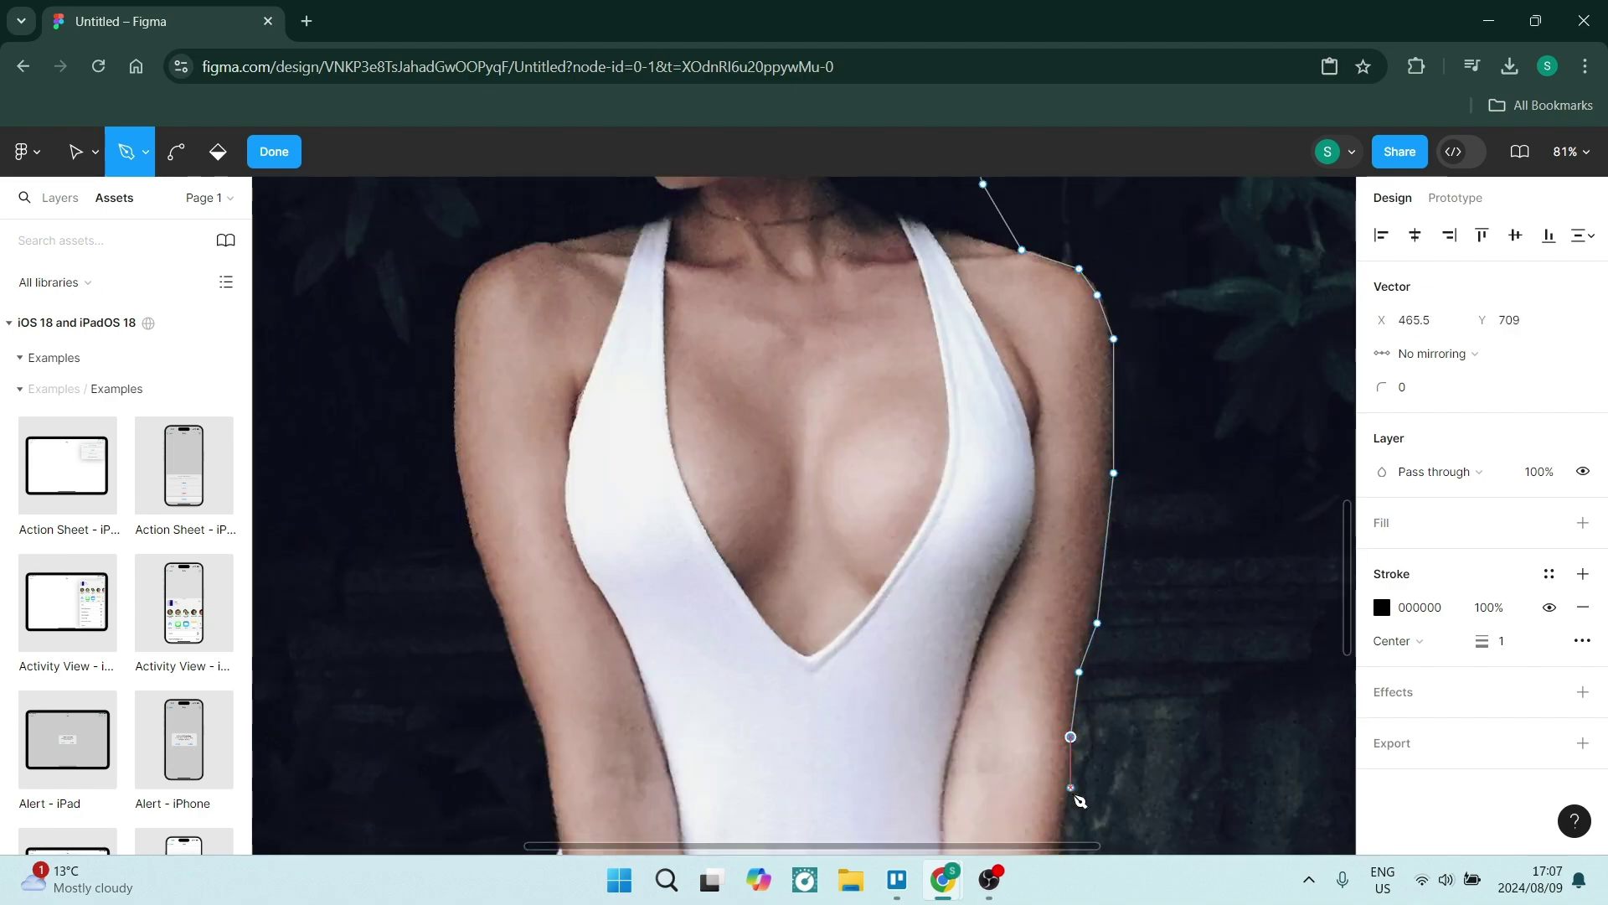
Step: Continue the pen path down the right-hand forearm and along the floral fabric's edge to the photo's bottom
{"action": "left_click", "coordinate": [1063, 815]}
{"action": "scroll", "coordinate": [1064, 602], "scroll_direction": "down", "scroll_amount": 4}
{"action": "left_click", "coordinate": [1040, 815]}
{"action": "scroll", "coordinate": [1040, 815], "scroll_direction": "down", "scroll_amount": 2}
{"action": "left_click", "coordinate": [1040, 675]}
{"action": "left_click", "coordinate": [1040, 727]}
{"action": "scroll", "coordinate": [1040, 727], "scroll_direction": "down", "scroll_amount": 2}
{"action": "left_click", "coordinate": [1049, 510]}
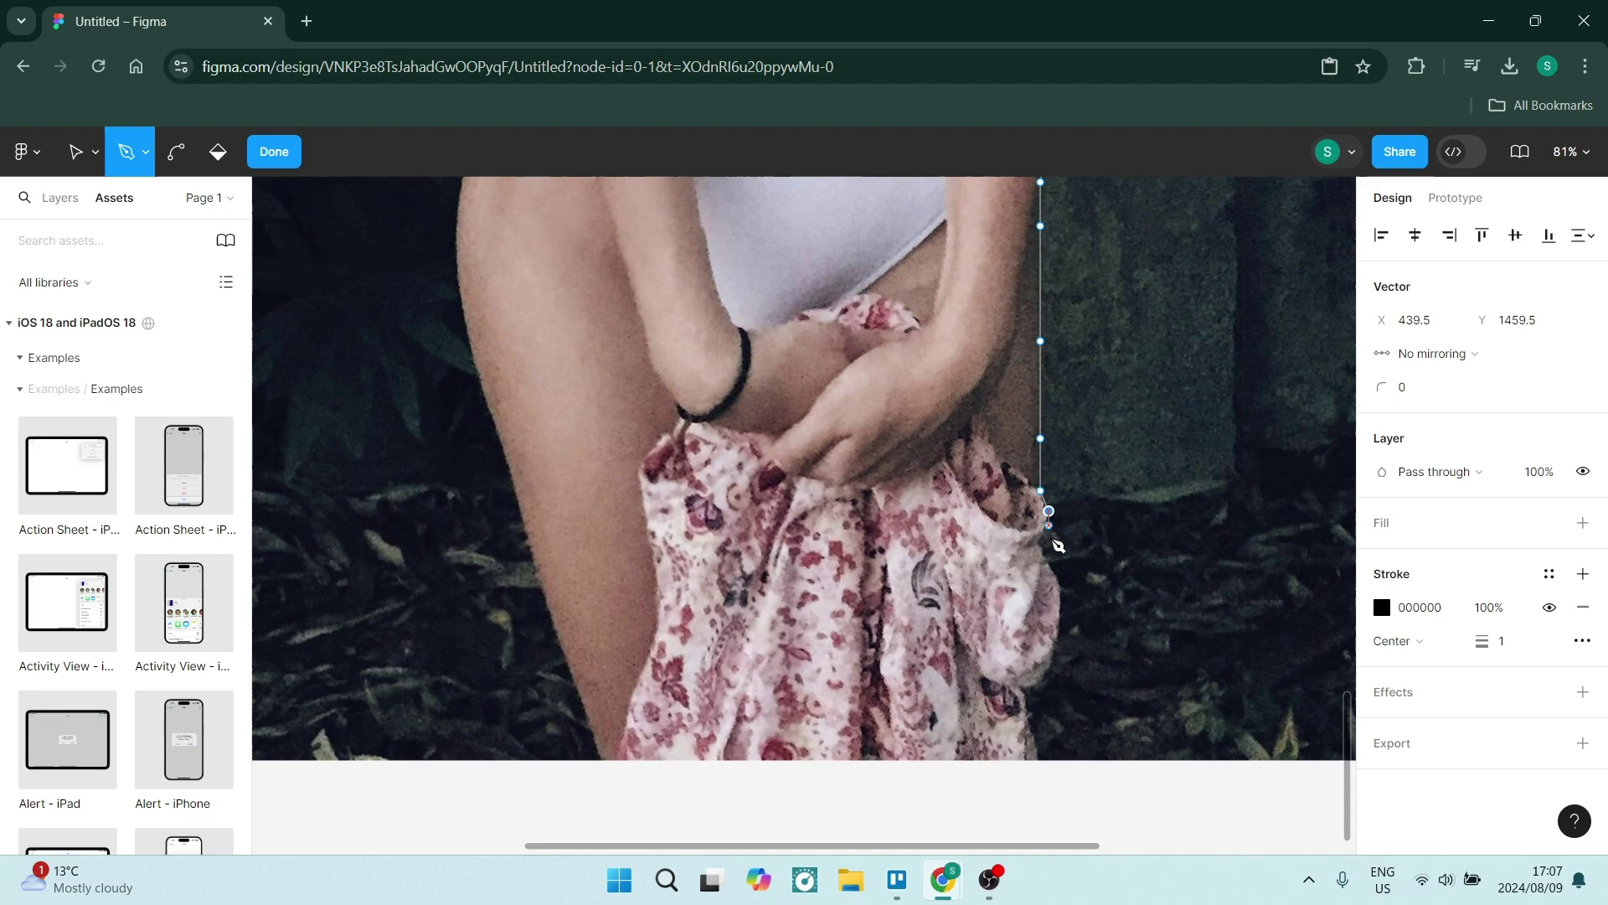
{"action": "left_click", "coordinate": [1030, 707]}
{"action": "left_click", "coordinate": [1022, 727]}
{"action": "left_click", "coordinate": [1031, 734]}
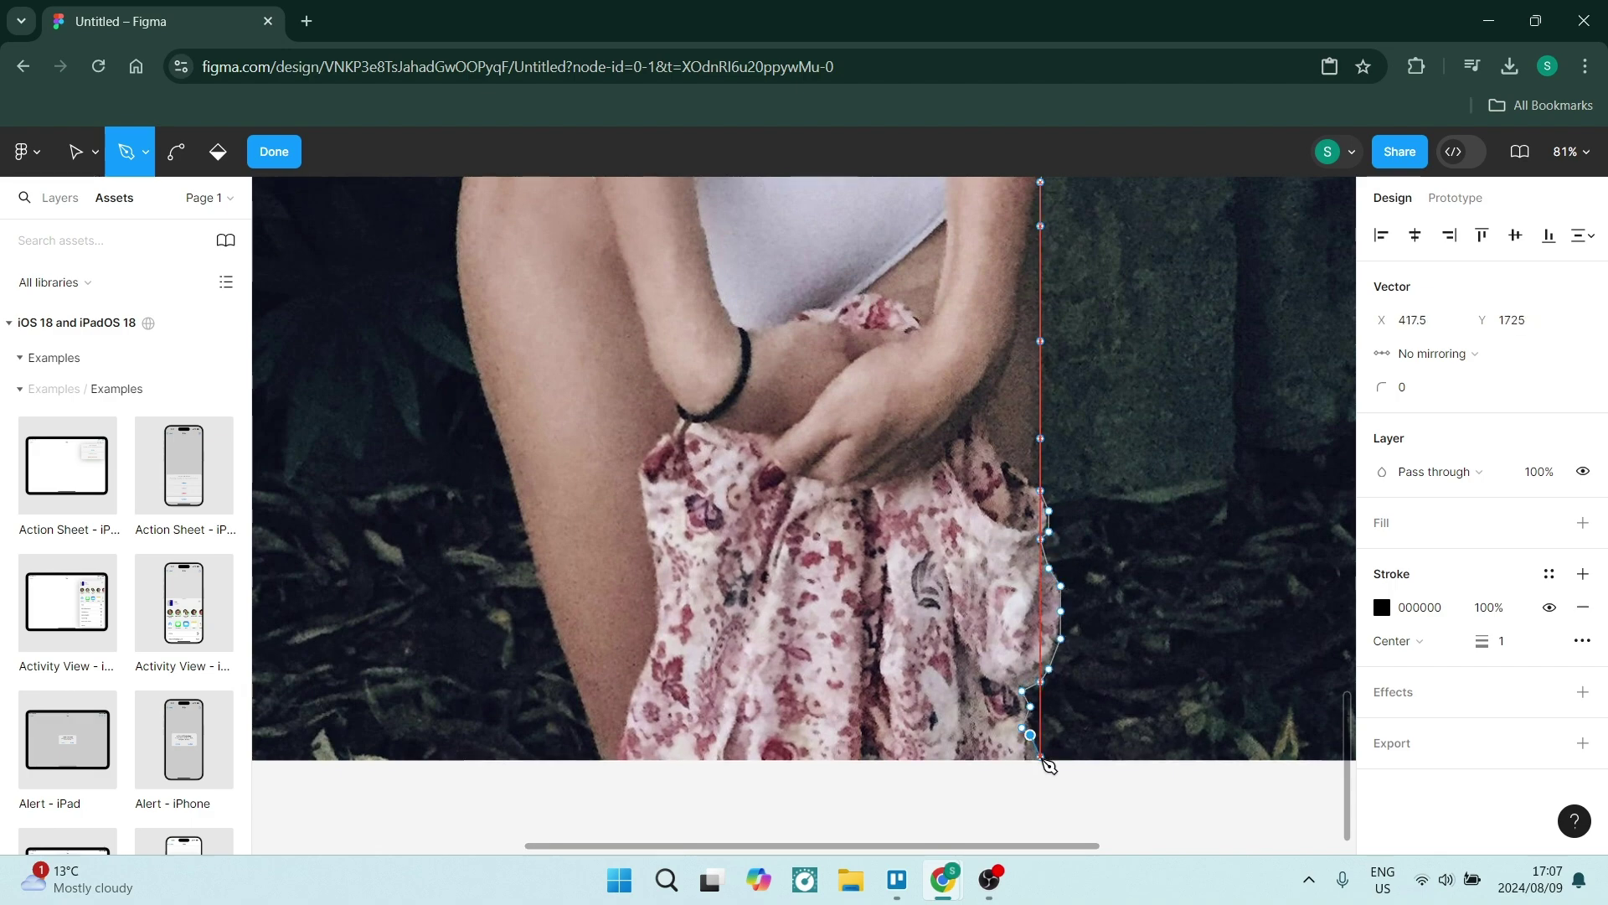
Step: Continue the pen path across the photo's bottom edge and up the left-hand thigh and hip to the arm
{"action": "left_click", "coordinate": [600, 764]}
{"action": "left_click", "coordinate": [484, 397]}
{"action": "left_click", "coordinate": [454, 278]}
{"action": "scroll", "coordinate": [459, 279], "scroll_direction": "up", "scroll_amount": 4}
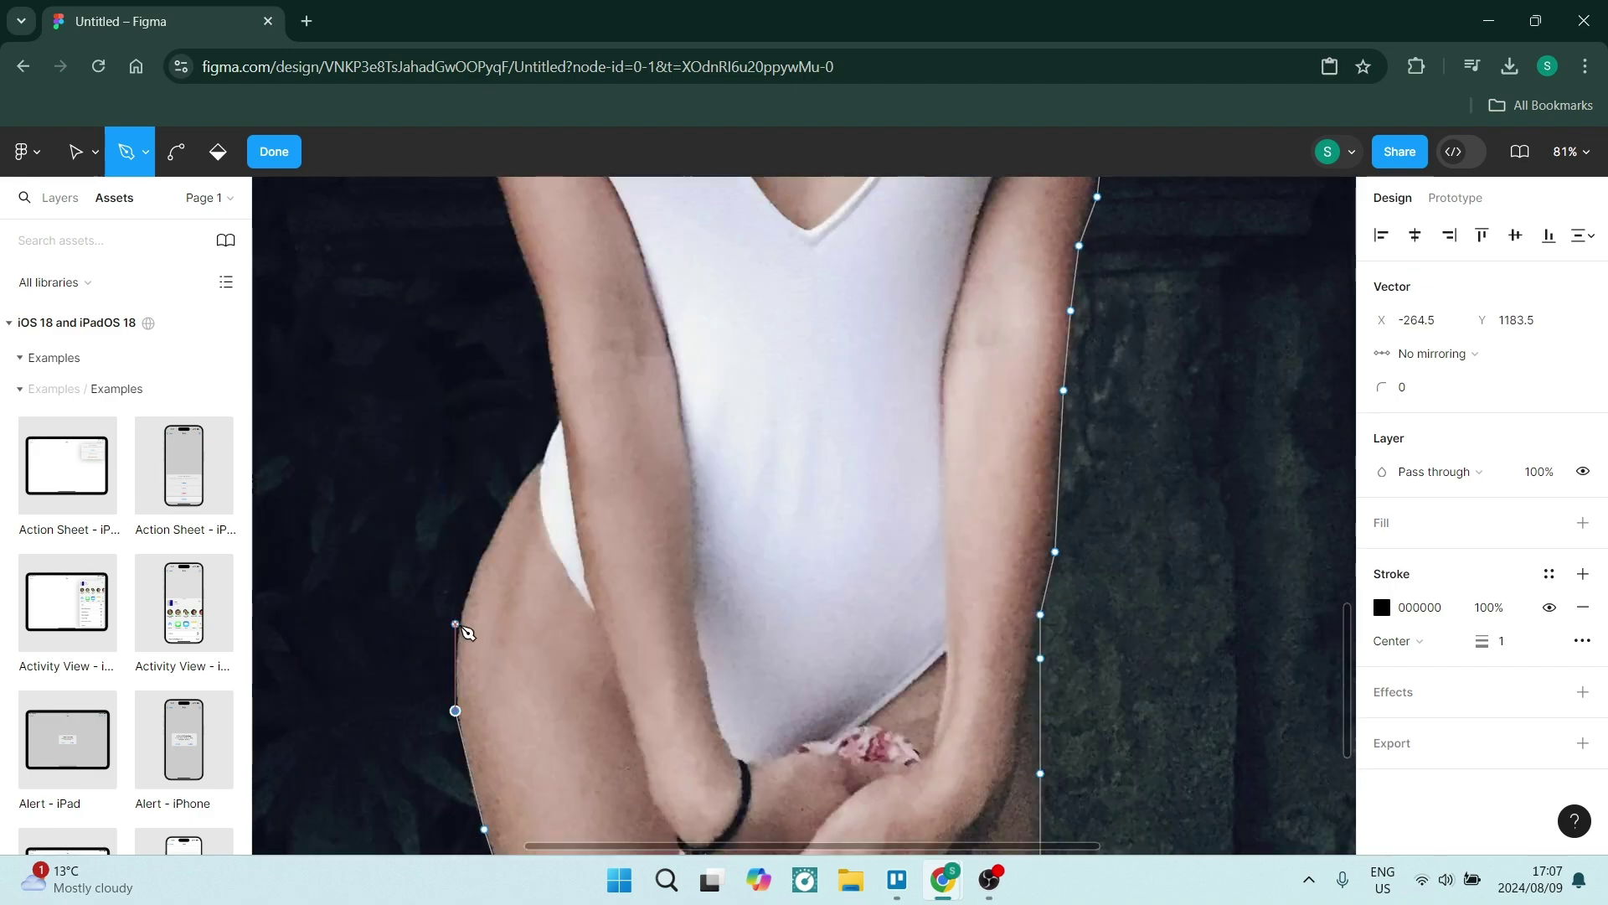
{"action": "left_click", "coordinate": [553, 439]}
{"action": "left_click", "coordinate": [560, 422]}
Step: Continue the pen path up the left-hand arm and over the shoulder to the base of the neck
{"action": "scroll", "coordinate": [560, 422], "scroll_direction": "up", "scroll_amount": 3}
{"action": "left_click", "coordinate": [541, 584]}
{"action": "left_click", "coordinate": [507, 483]}
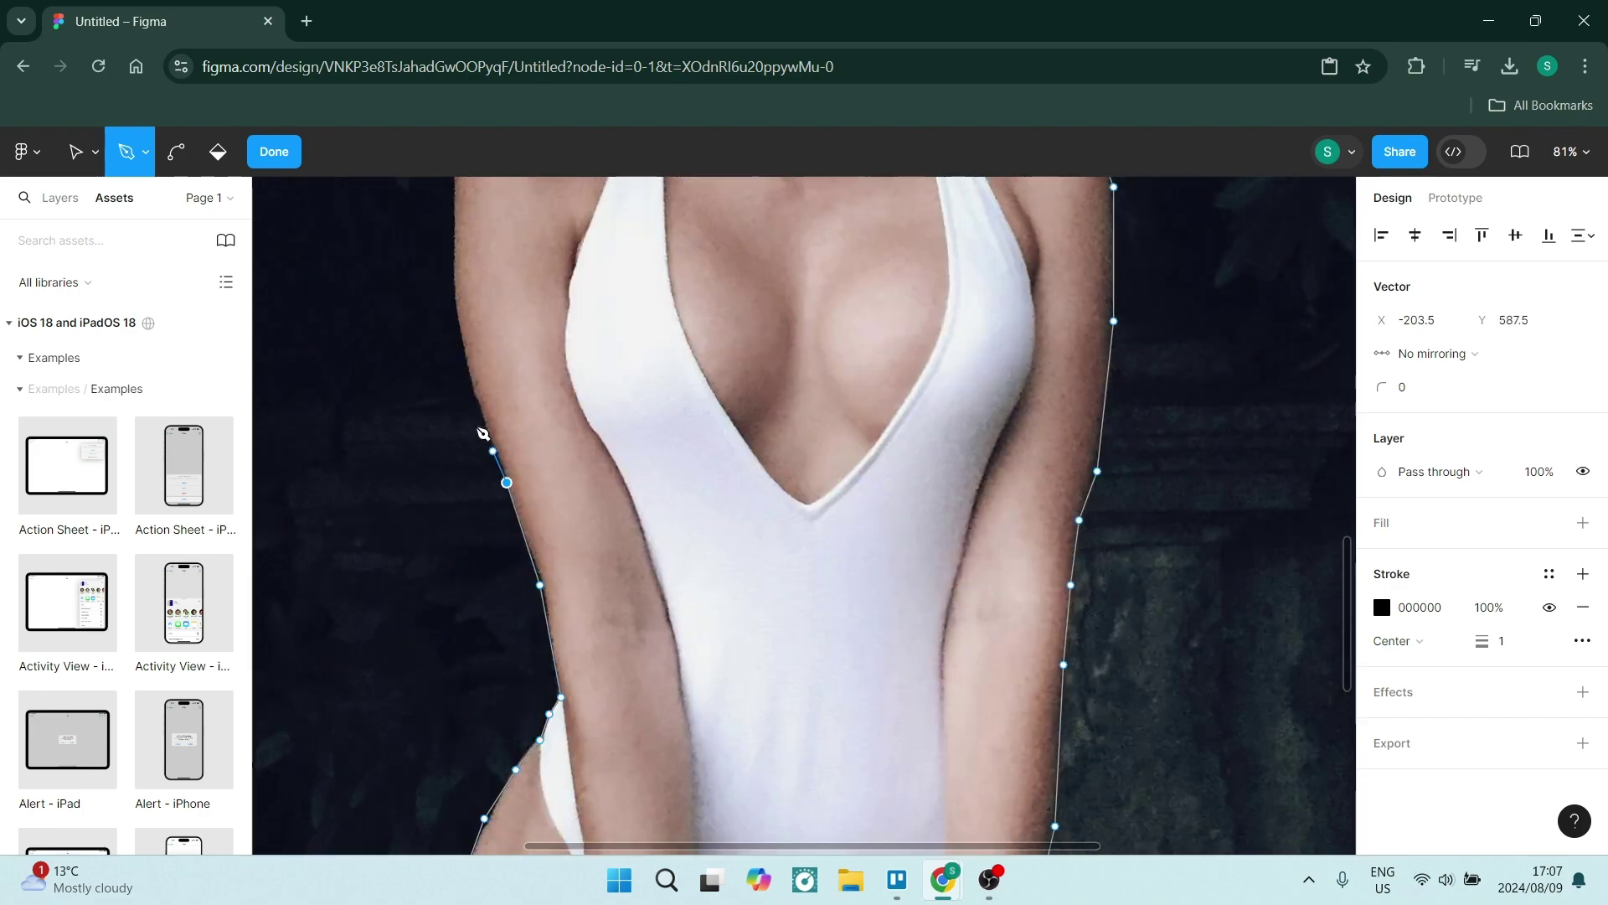
{"action": "left_click", "coordinate": [476, 395]}
{"action": "scroll", "coordinate": [477, 395], "scroll_direction": "up", "scroll_amount": 1}
{"action": "left_click", "coordinate": [459, 437]}
{"action": "left_click", "coordinate": [549, 374]}
{"action": "left_click", "coordinate": [636, 351]}
Step: Trace up the side of the face and hair and close the pen path at its starting point
{"action": "scroll", "coordinate": [636, 351], "scroll_direction": "up", "scroll_amount": 2}
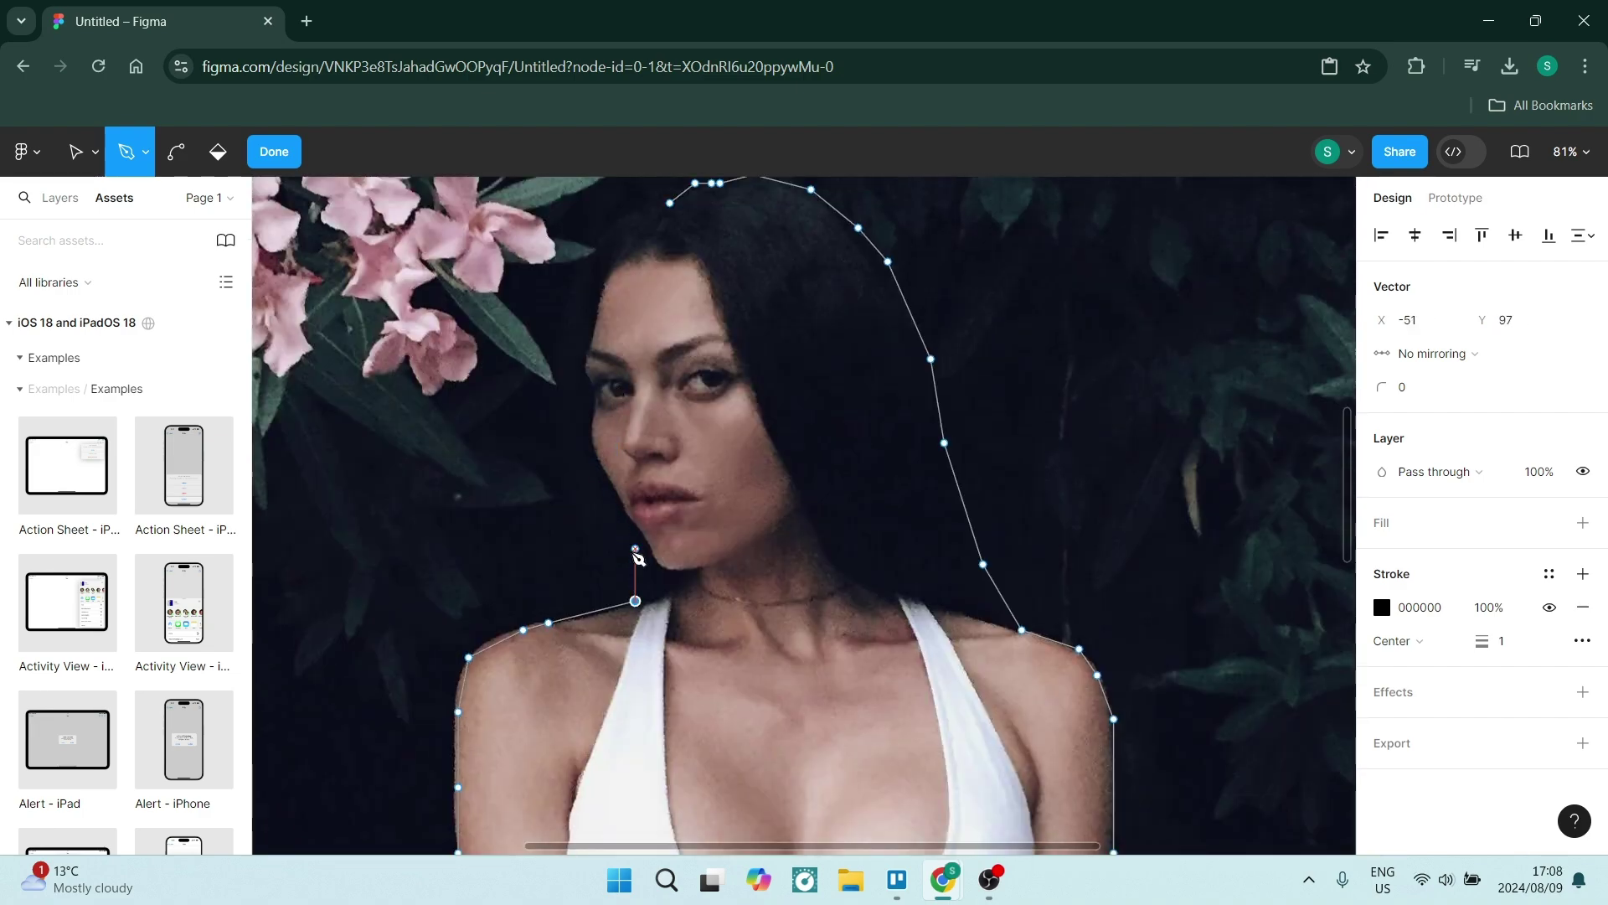
{"action": "left_click", "coordinate": [608, 231]}
{"action": "scroll", "coordinate": [615, 268], "scroll_direction": "up", "scroll_amount": 1}
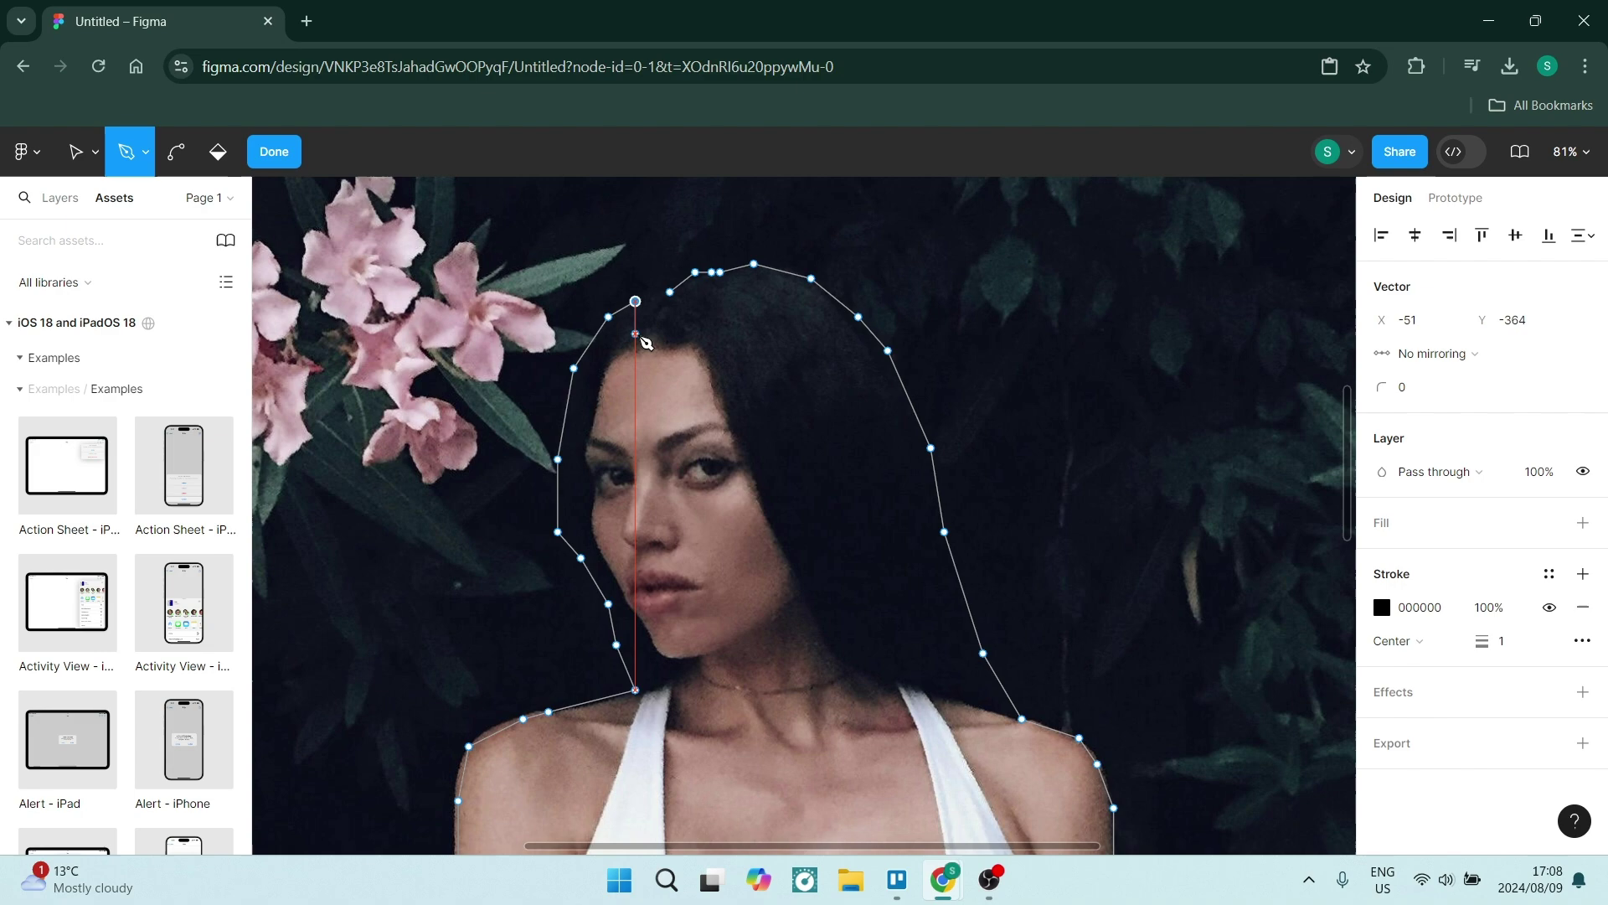
{"action": "left_click", "coordinate": [670, 293]}
Step: Adjust the path along the left-hand shoulder to follow its curve more closely, and finish vector editing
{"action": "scroll", "coordinate": [666, 538], "scroll_direction": "down", "scroll_amount": 4}
{"action": "scroll", "coordinate": [471, 397], "scroll_direction": "up", "scroll_amount": 5}
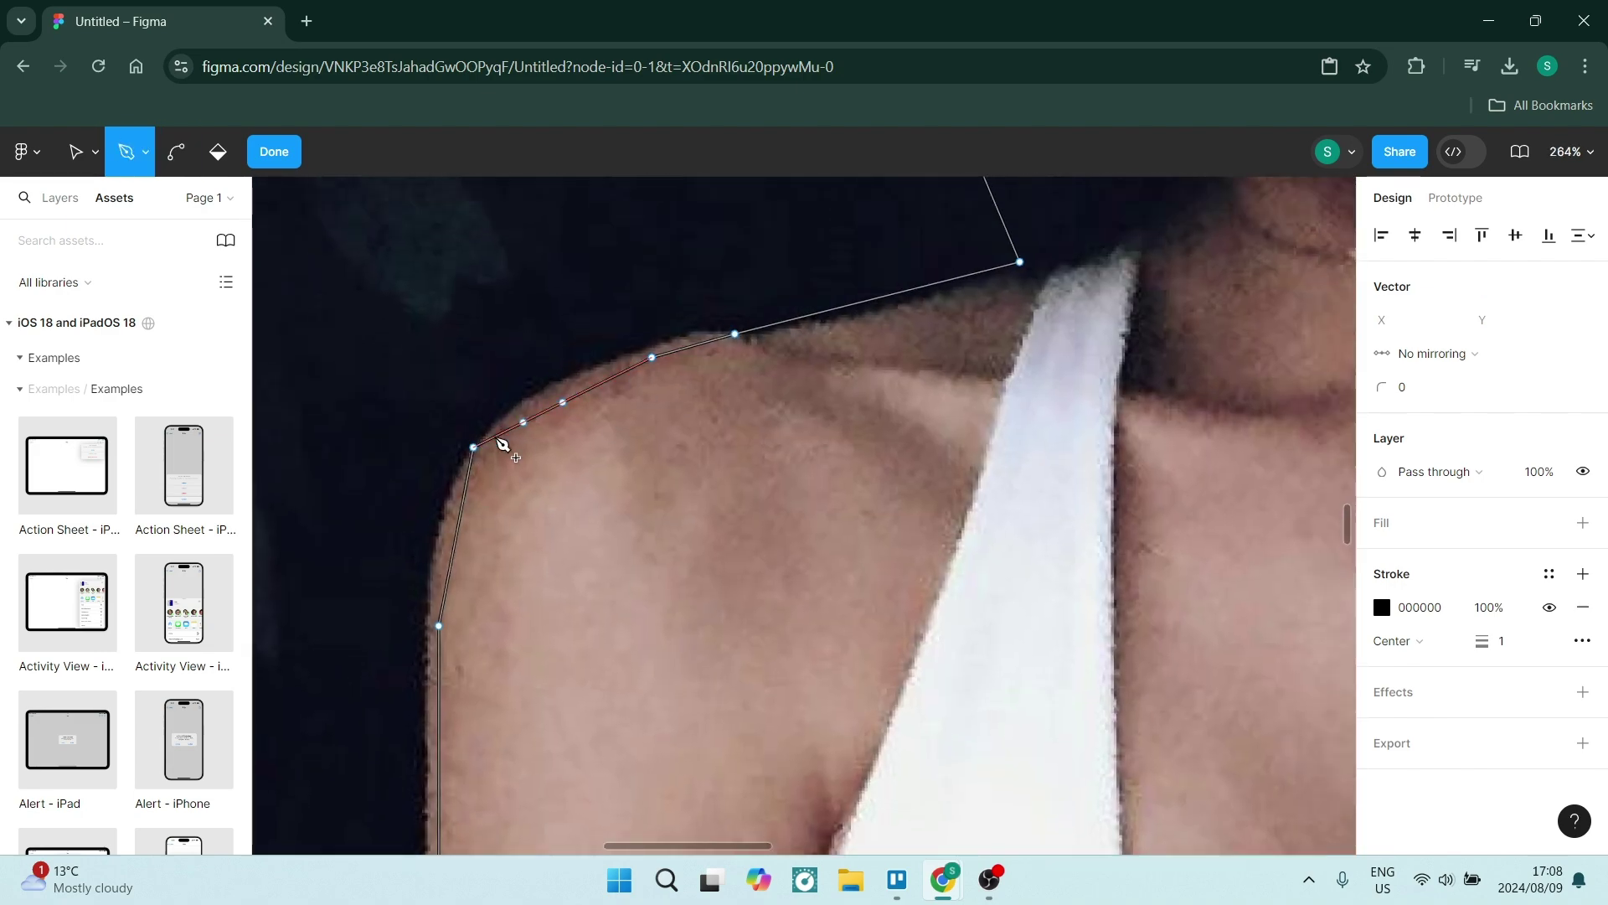
{"action": "left_click_drag", "start_coordinate": [550, 394], "coordinate": [550, 383]}
{"action": "scroll", "coordinate": [696, 473], "scroll_direction": "down", "scroll_amount": 8}
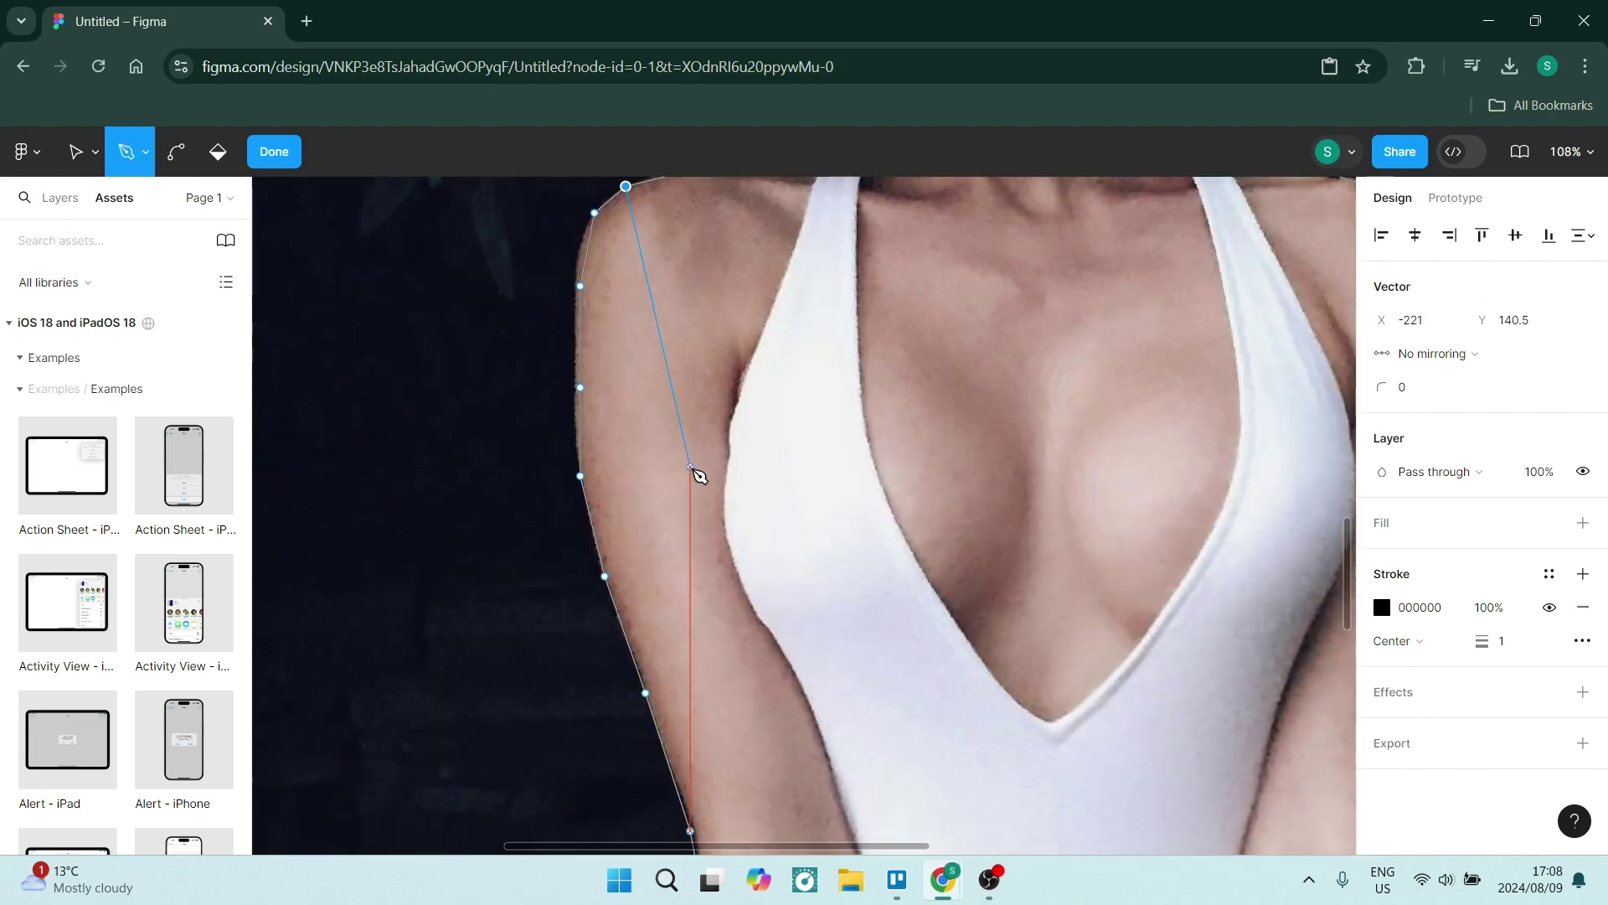
{"action": "left_click_drag", "start_coordinate": [761, 457], "coordinate": [294, 405]}
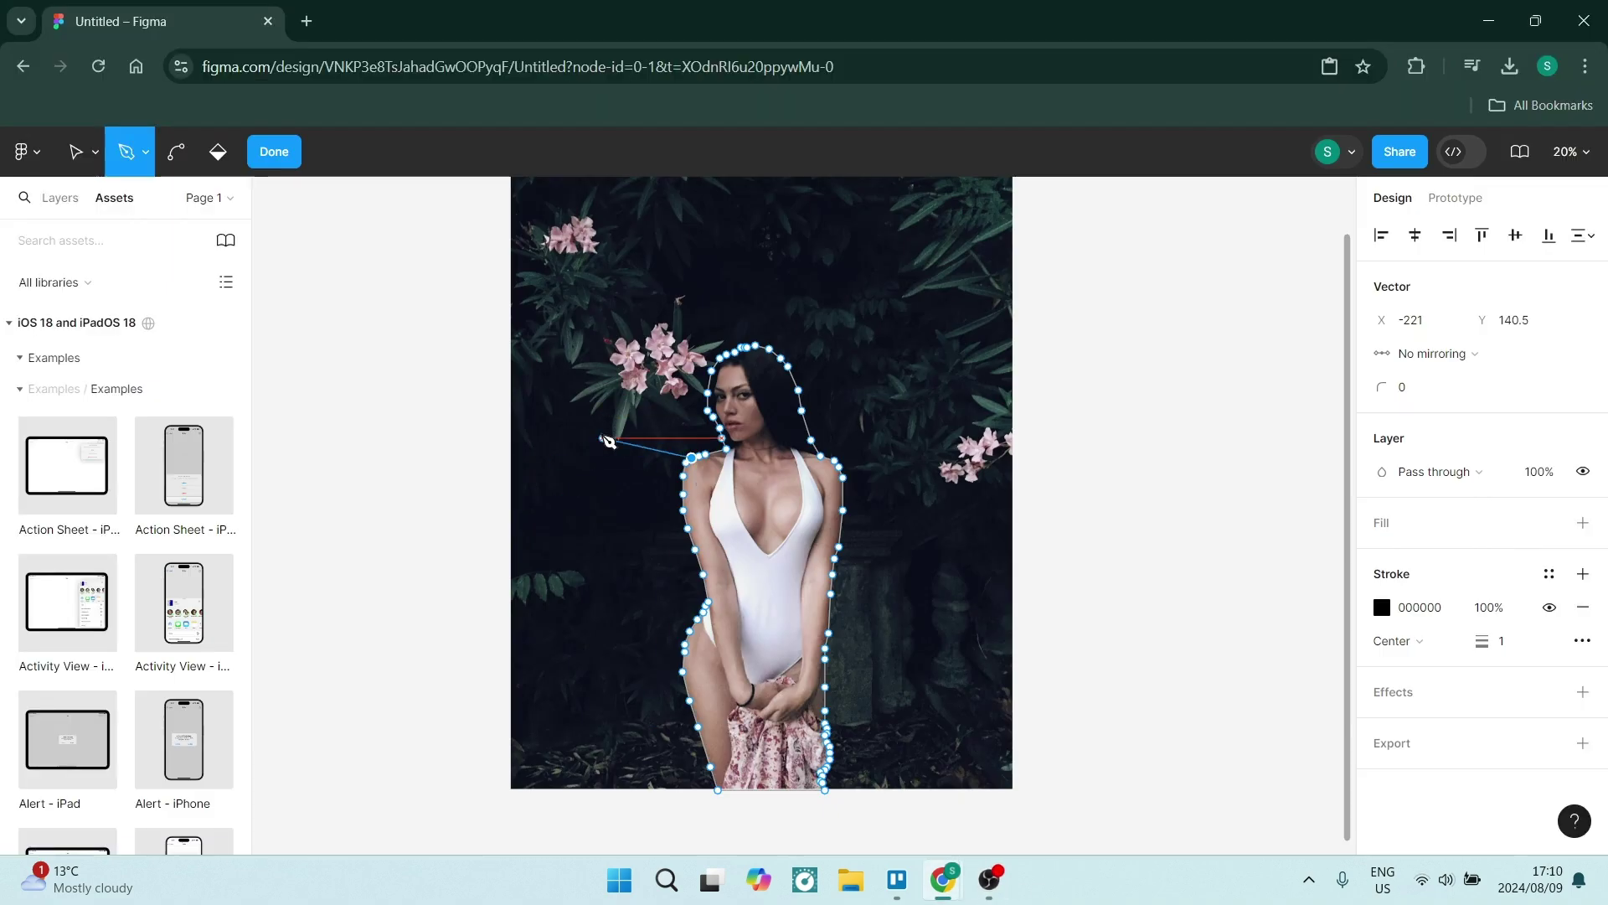
{"action": "left_click", "coordinate": [274, 152]}
Step: Move the Vector 1 layer beneath the photo in the layer order
{"action": "left_click", "coordinate": [60, 198]}
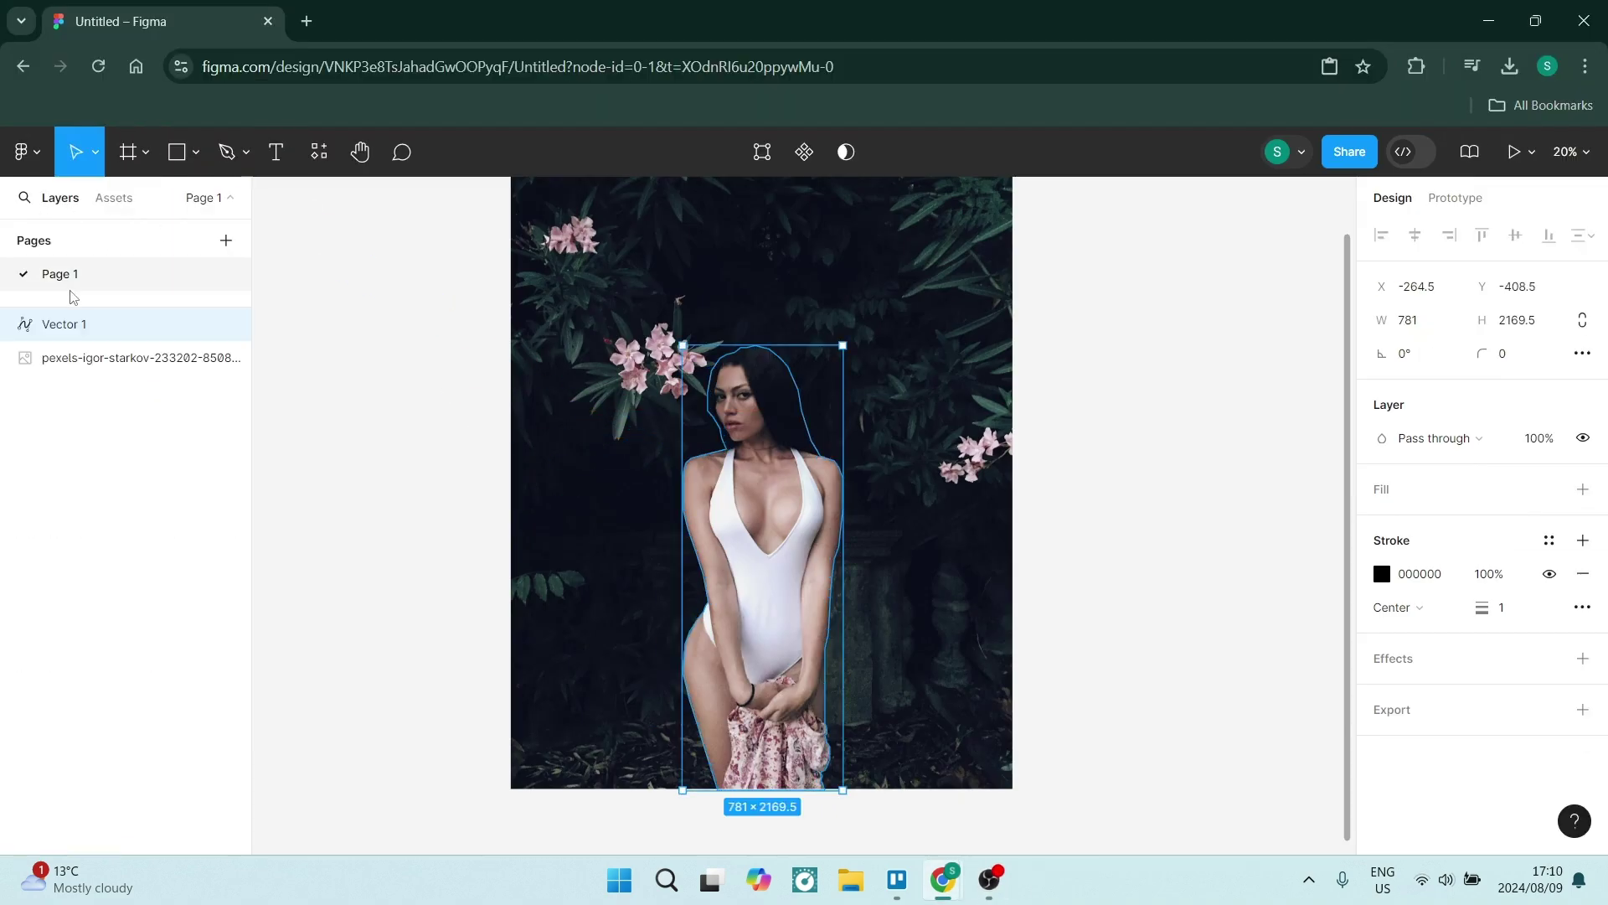
{"action": "left_click_drag", "start_coordinate": [80, 324], "coordinate": [82, 362]}
{"action": "left_click", "coordinate": [136, 467]}
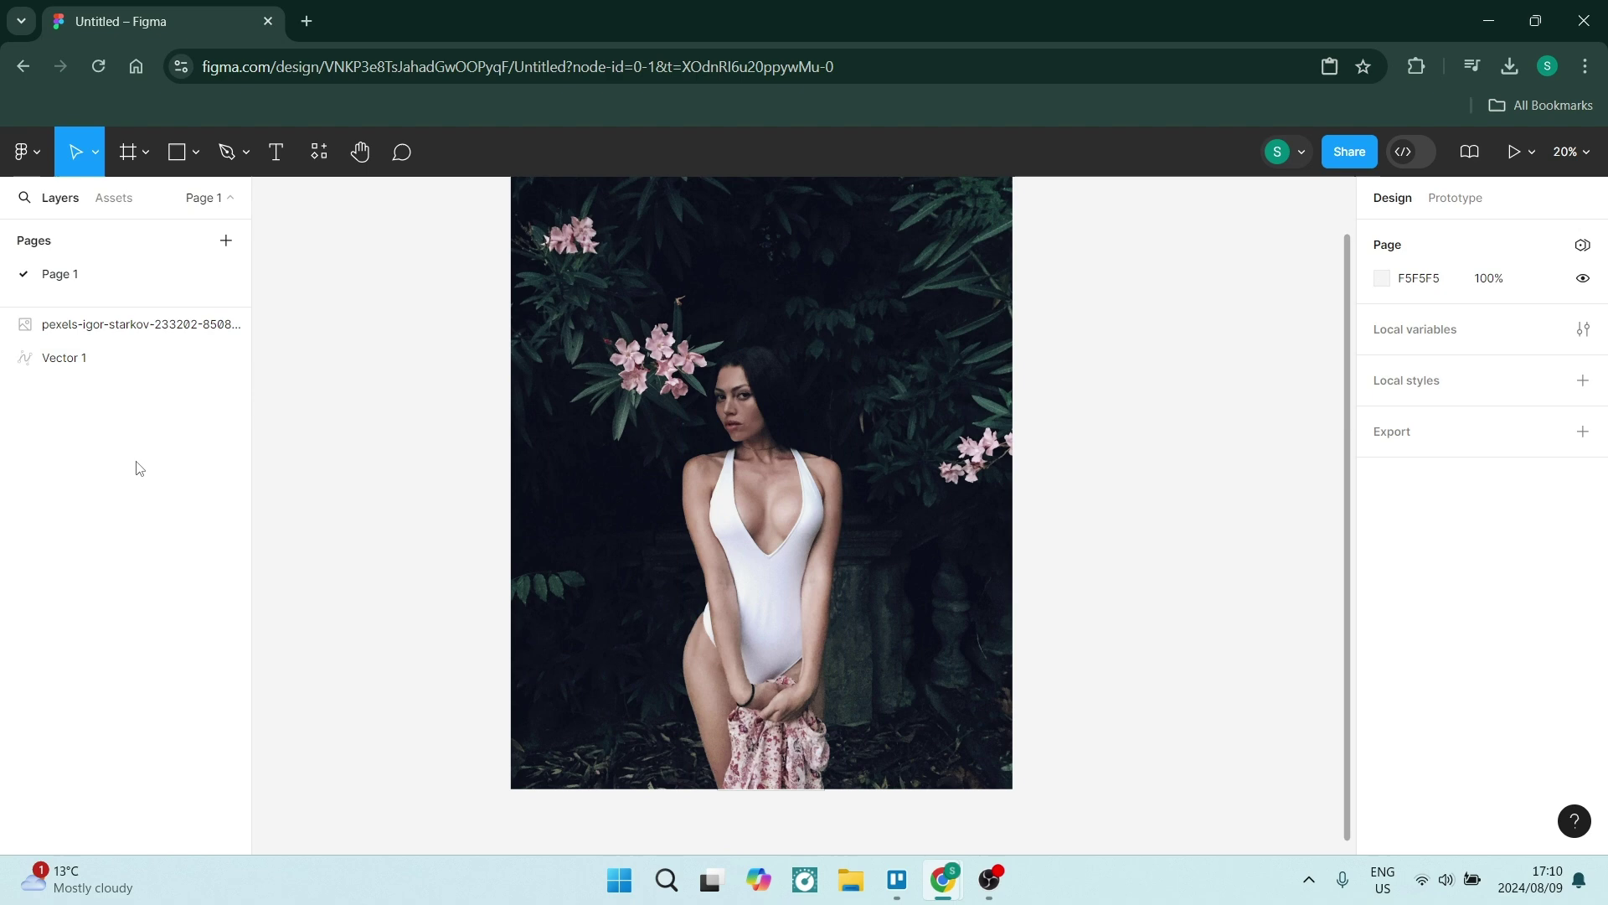
Step: Select both the outline vector and the photo and combine them into a mask group
{"action": "left_click", "coordinate": [92, 358]}
{"action": "left_click", "coordinate": [104, 325], "text": "shift"}
{"action": "left_click", "coordinate": [825, 163]}
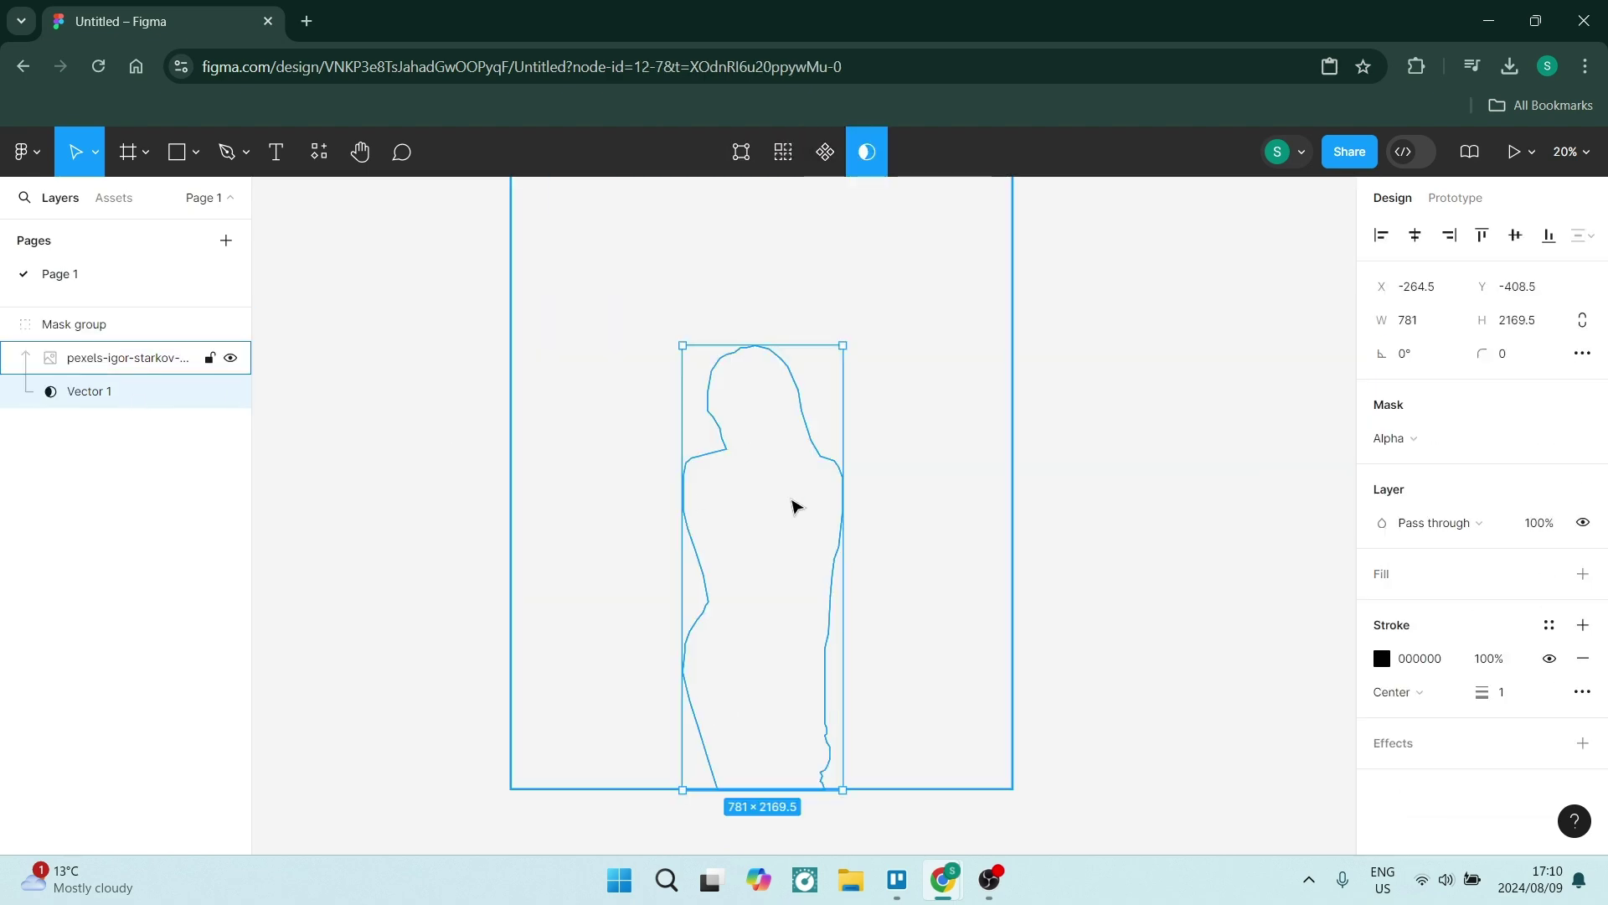
{"action": "left_click", "coordinate": [379, 487]}
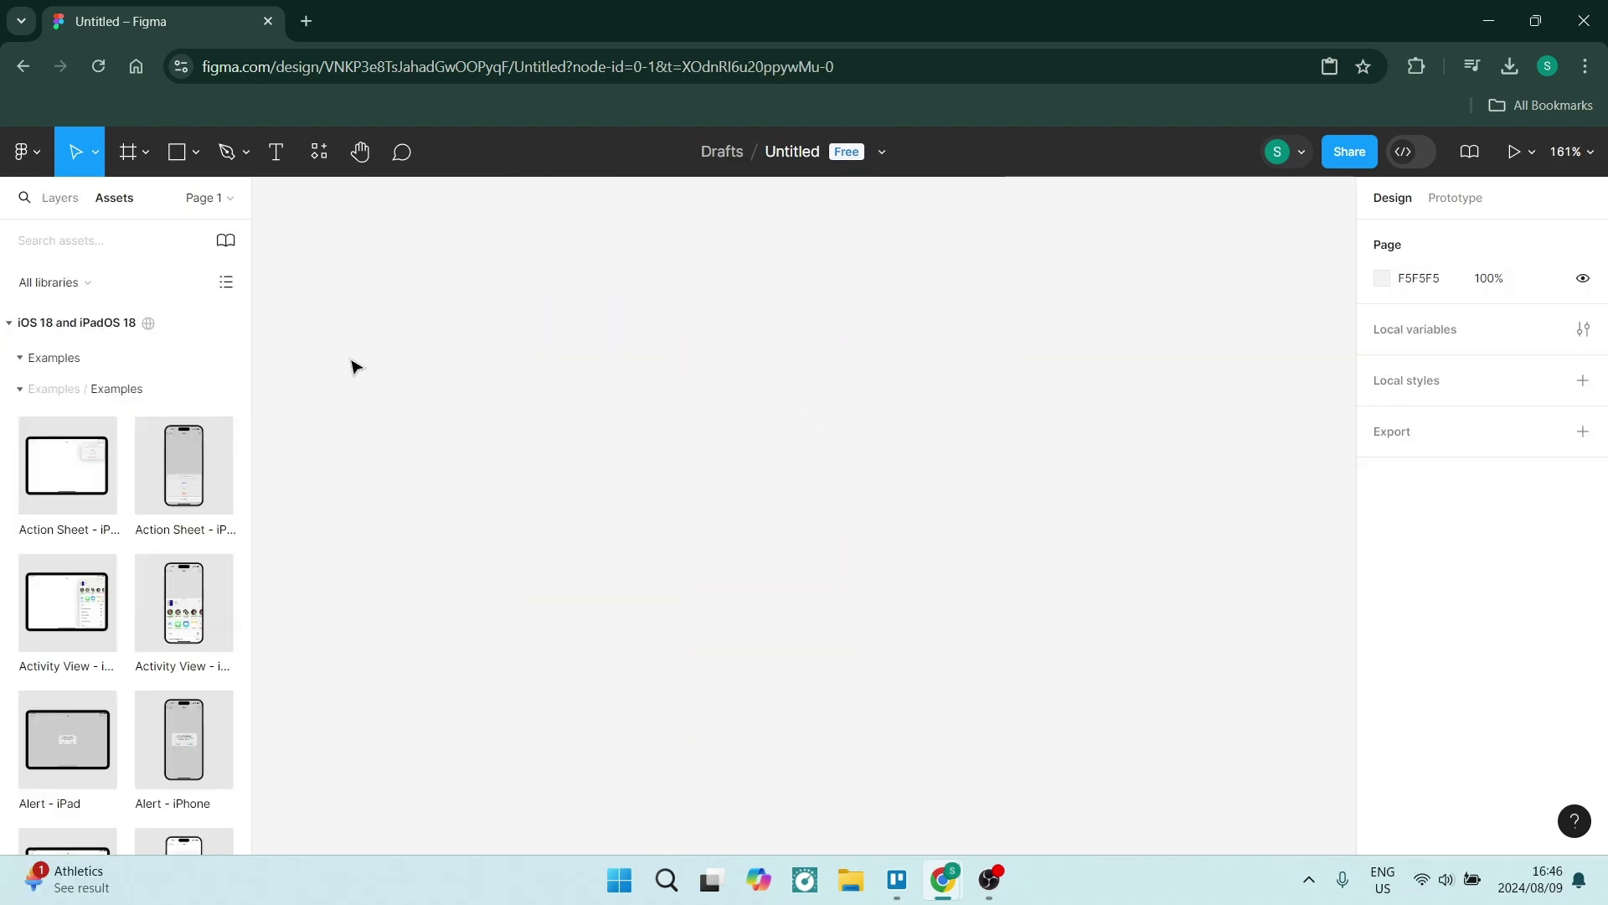
Step: Search the assets for "check", place the Check icon on the canvas, and wrap it in an auto layout frame
{"action": "left_click", "coordinate": [110, 245]}
{"action": "type", "text": "check"}
{"action": "left_click_drag", "start_coordinate": [69, 584], "coordinate": [862, 664]}
{"action": "key", "text": "shift+a"}
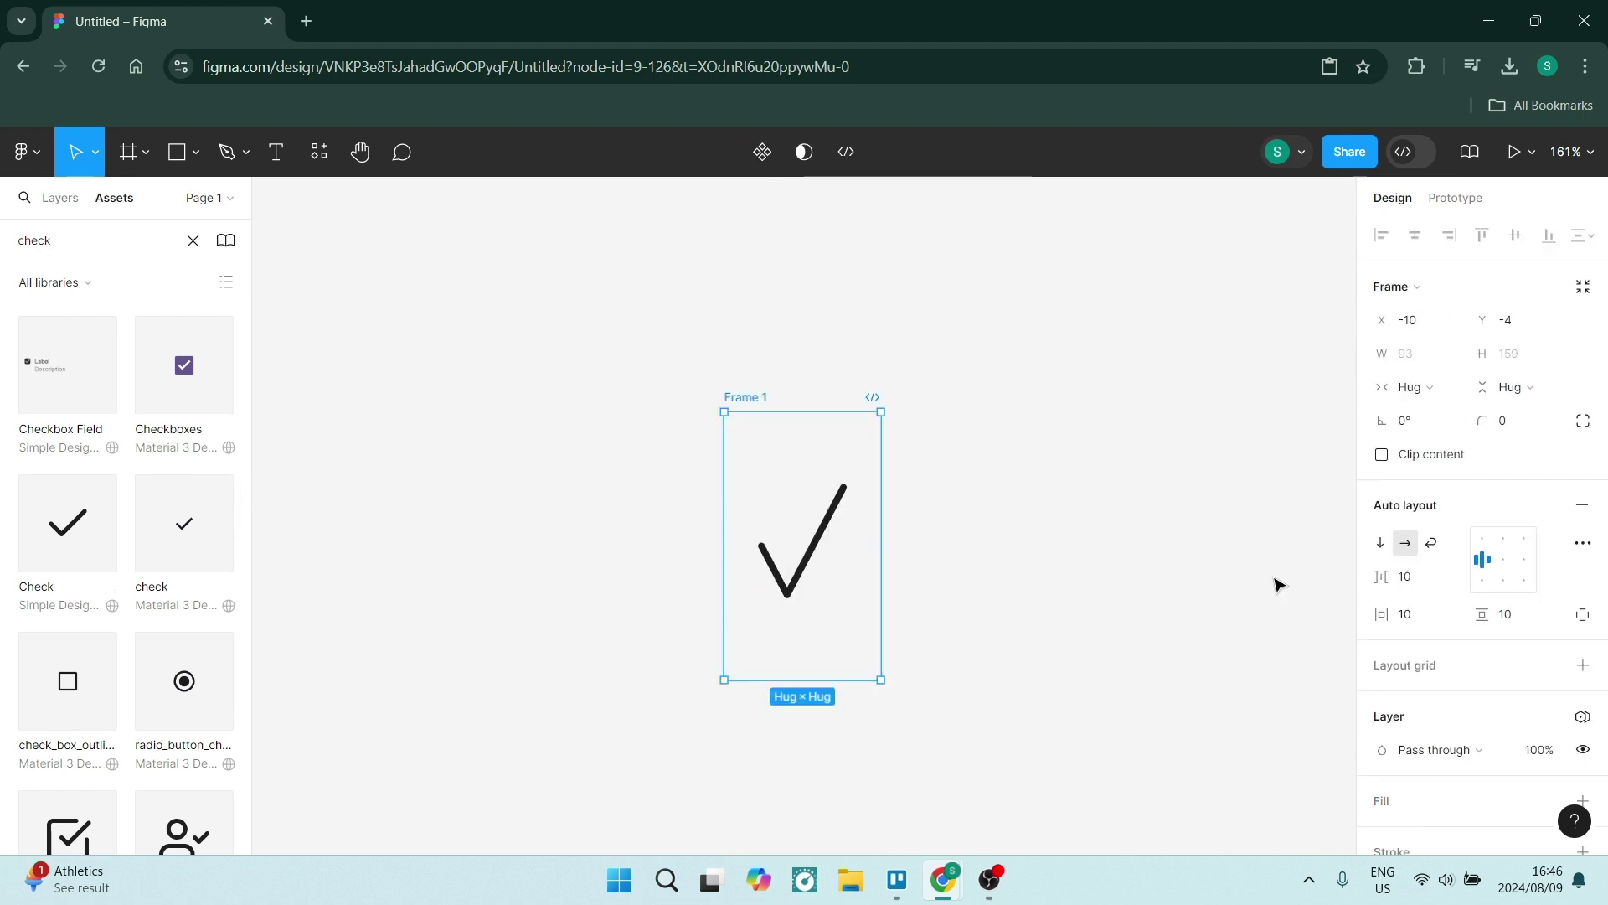
Step: Add a light grey E1E1E1 fill to the check icon's frame
{"action": "scroll", "coordinate": [1471, 463], "scroll_direction": "down", "scroll_amount": 3}
{"action": "left_click", "coordinate": [1583, 538]}
{"action": "left_click", "coordinate": [1382, 571]}
{"action": "left_click_drag", "start_coordinate": [1109, 318], "coordinate": [1060, 342]}
{"action": "left_click", "coordinate": [1336, 251]}
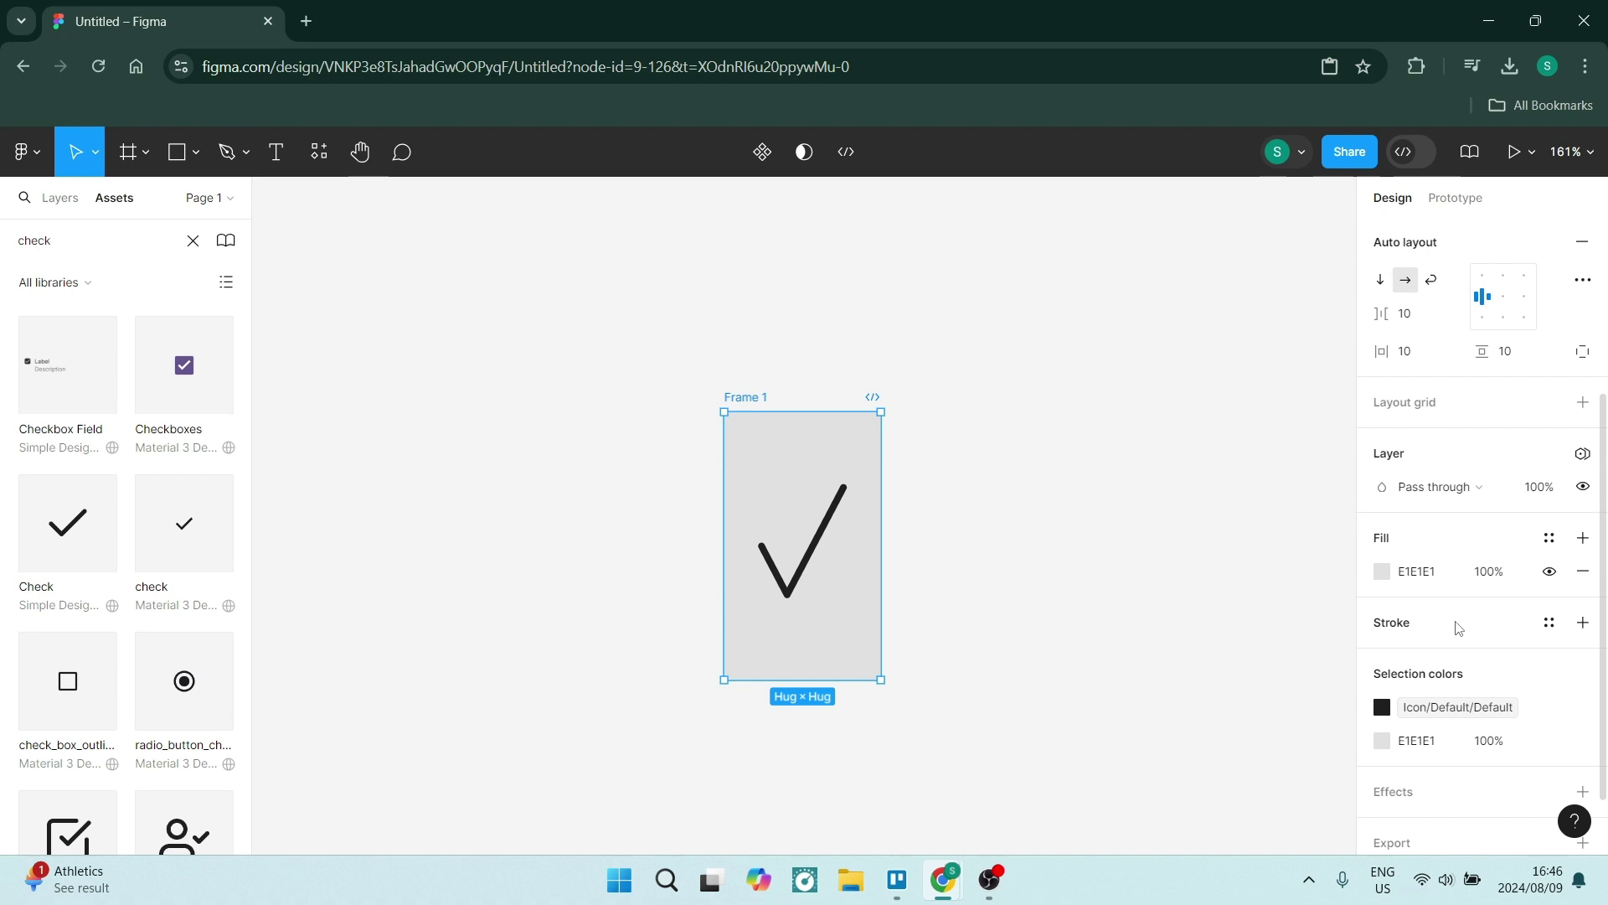
Step: Add a dark grey 393939 inside stroke with a weight of 4 to the check icon's frame
{"action": "left_click", "coordinate": [1459, 628]}
{"action": "left_click", "coordinate": [1382, 656]}
{"action": "left_click_drag", "start_coordinate": [1482, 689], "coordinate": [1491, 690]}
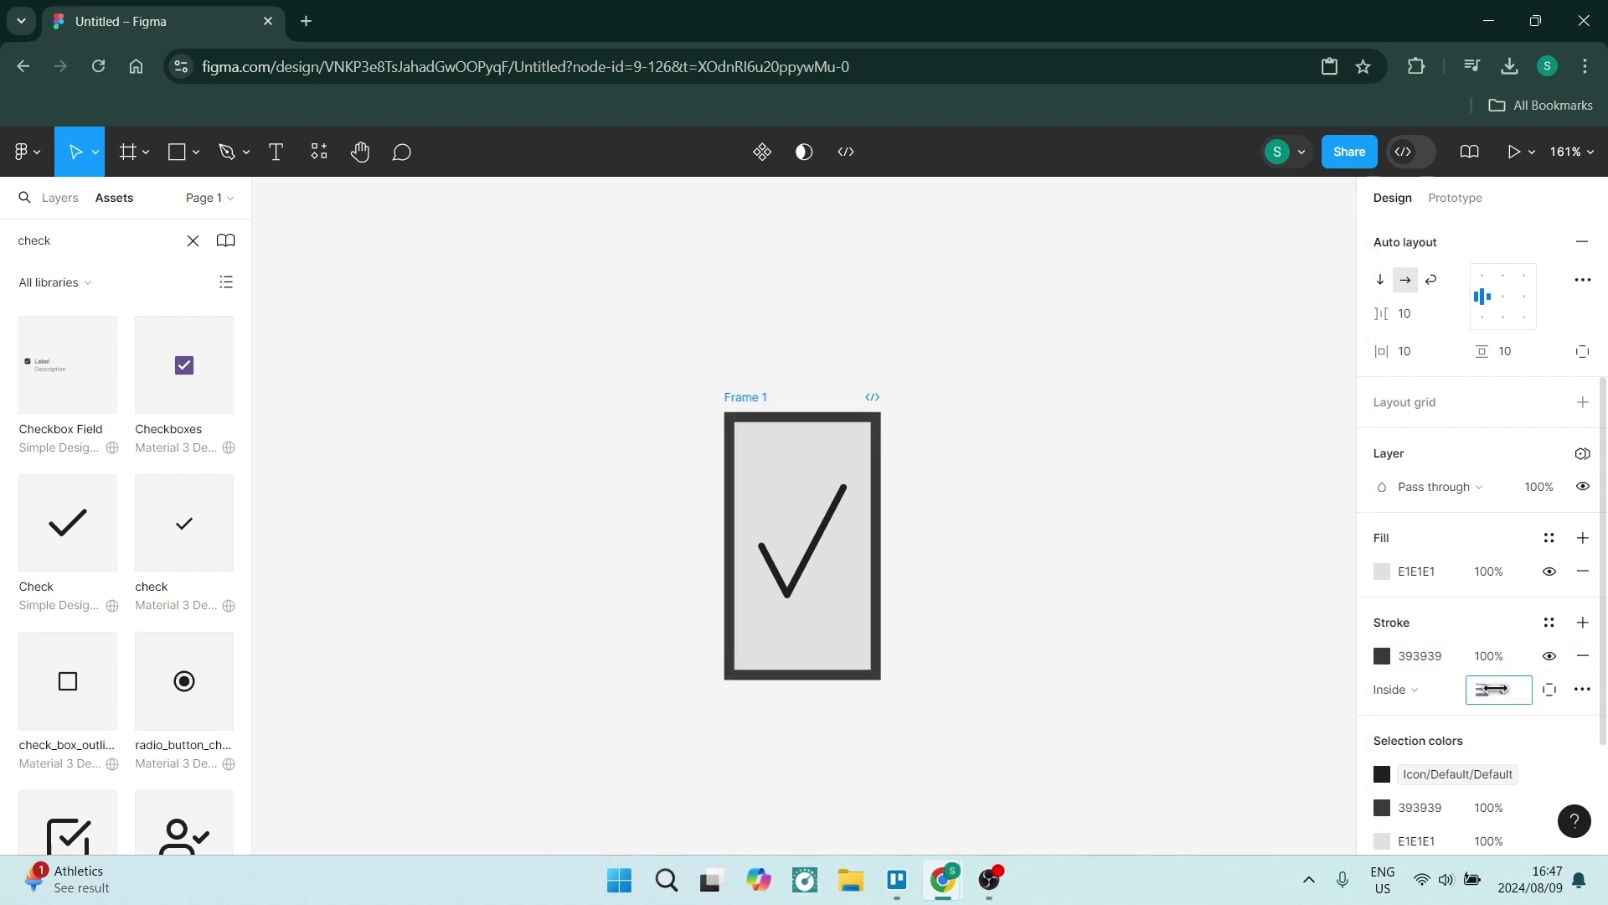
Step: Set the frame's horizontal and vertical auto layout padding to 0
{"action": "left_click", "coordinate": [1405, 351]}
{"action": "type", "text": "0"}
{"action": "key", "text": "Return"}
{"action": "left_click", "coordinate": [1507, 355]}
{"action": "type", "text": "0"}
{"action": "key", "text": "Return"}
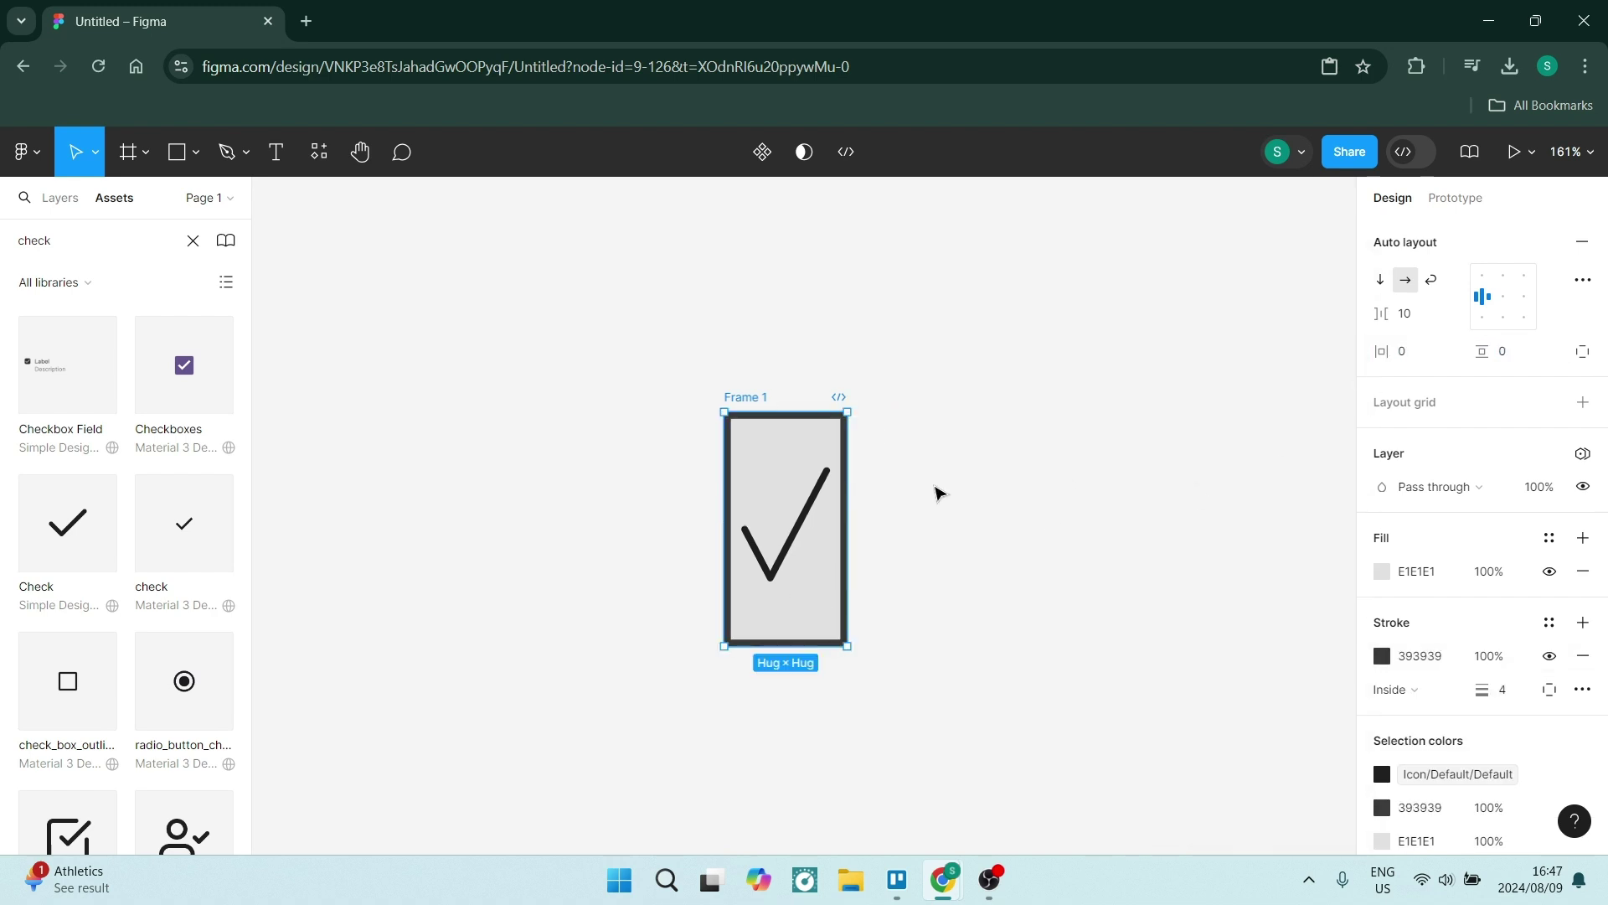
Step: Turn the checkbox frame into a component and add a second variant to it
{"action": "left_click", "coordinate": [762, 154]}
{"action": "left_click", "coordinate": [762, 153]}
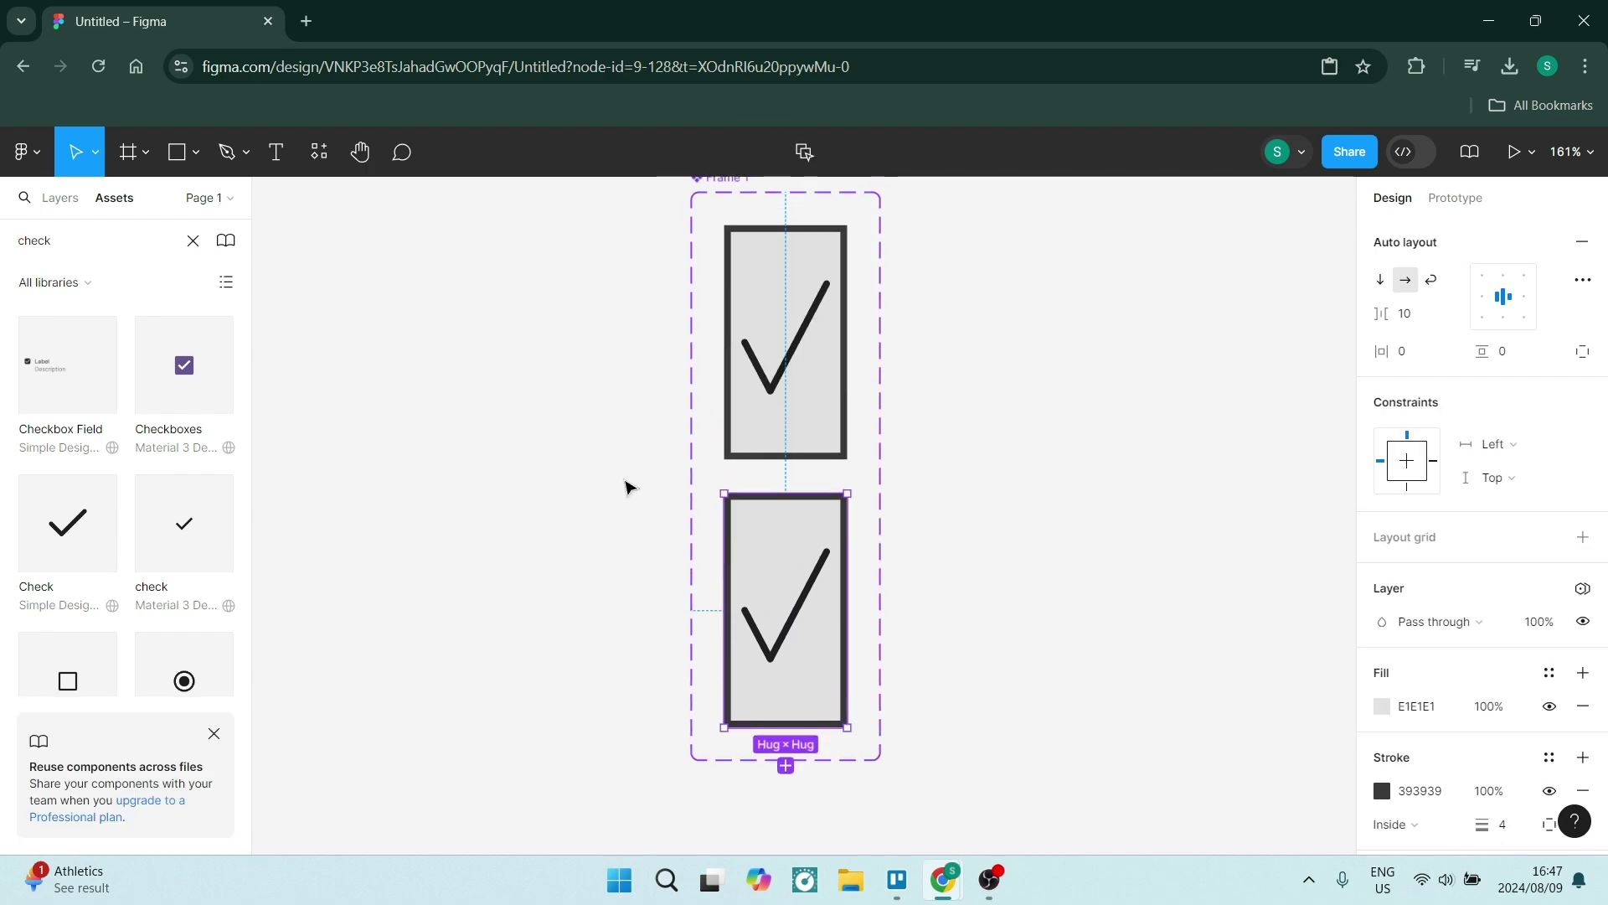
Step: Hide the check icon inside the upper checkbox variant
{"action": "left_click", "coordinate": [809, 337]}
{"action": "scroll", "coordinate": [1476, 378], "scroll_direction": "up", "scroll_amount": 3}
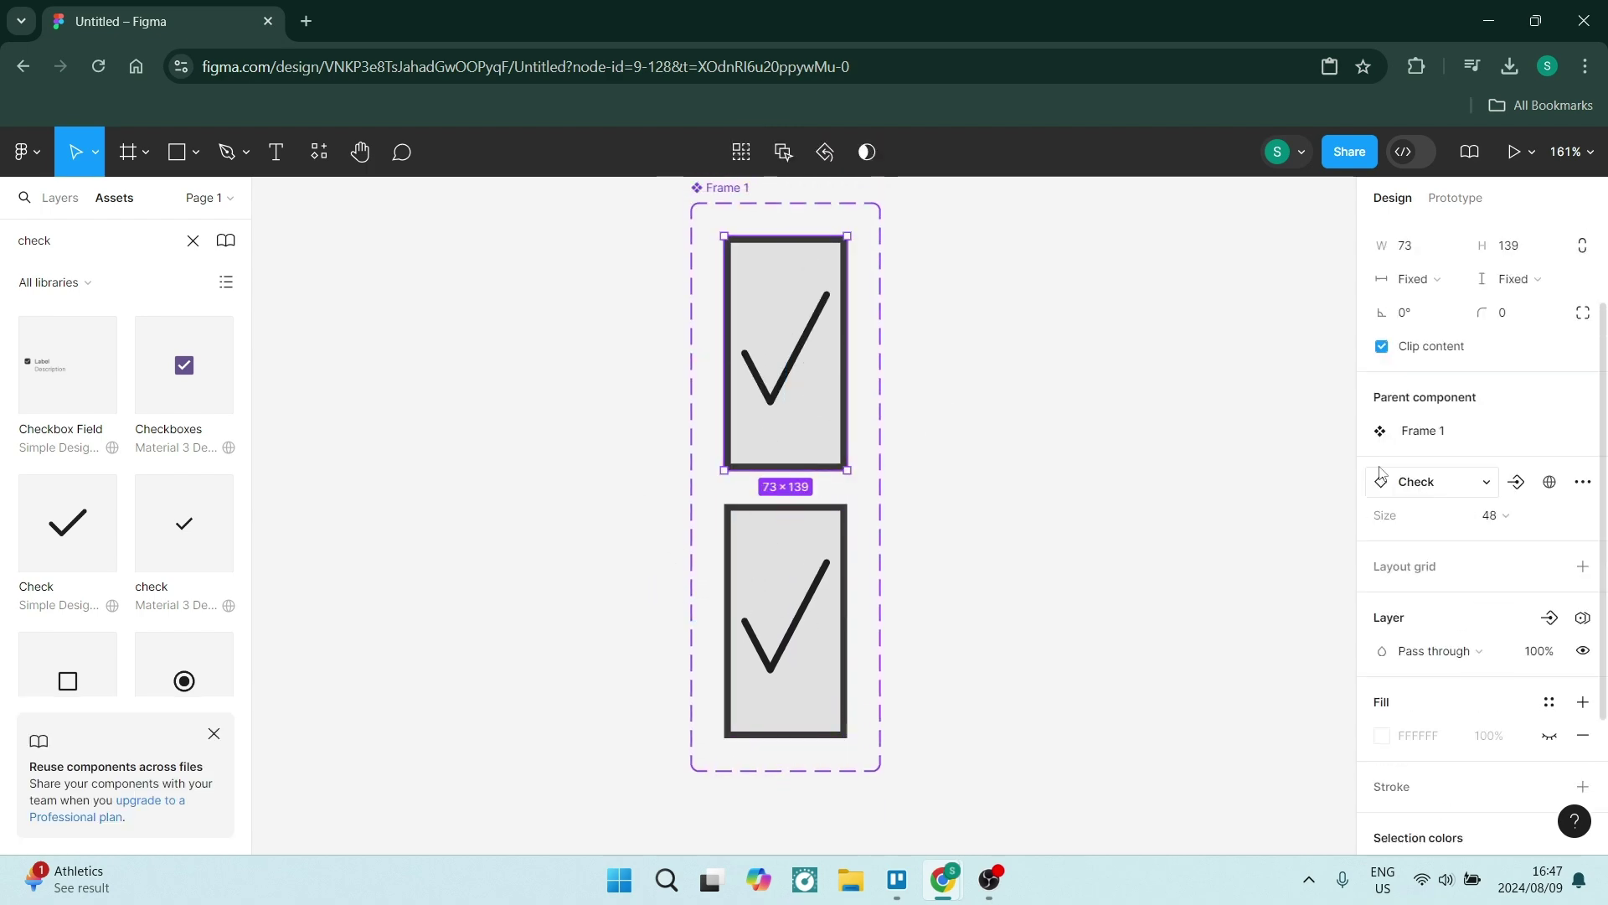
{"action": "left_click", "coordinate": [1003, 886]}
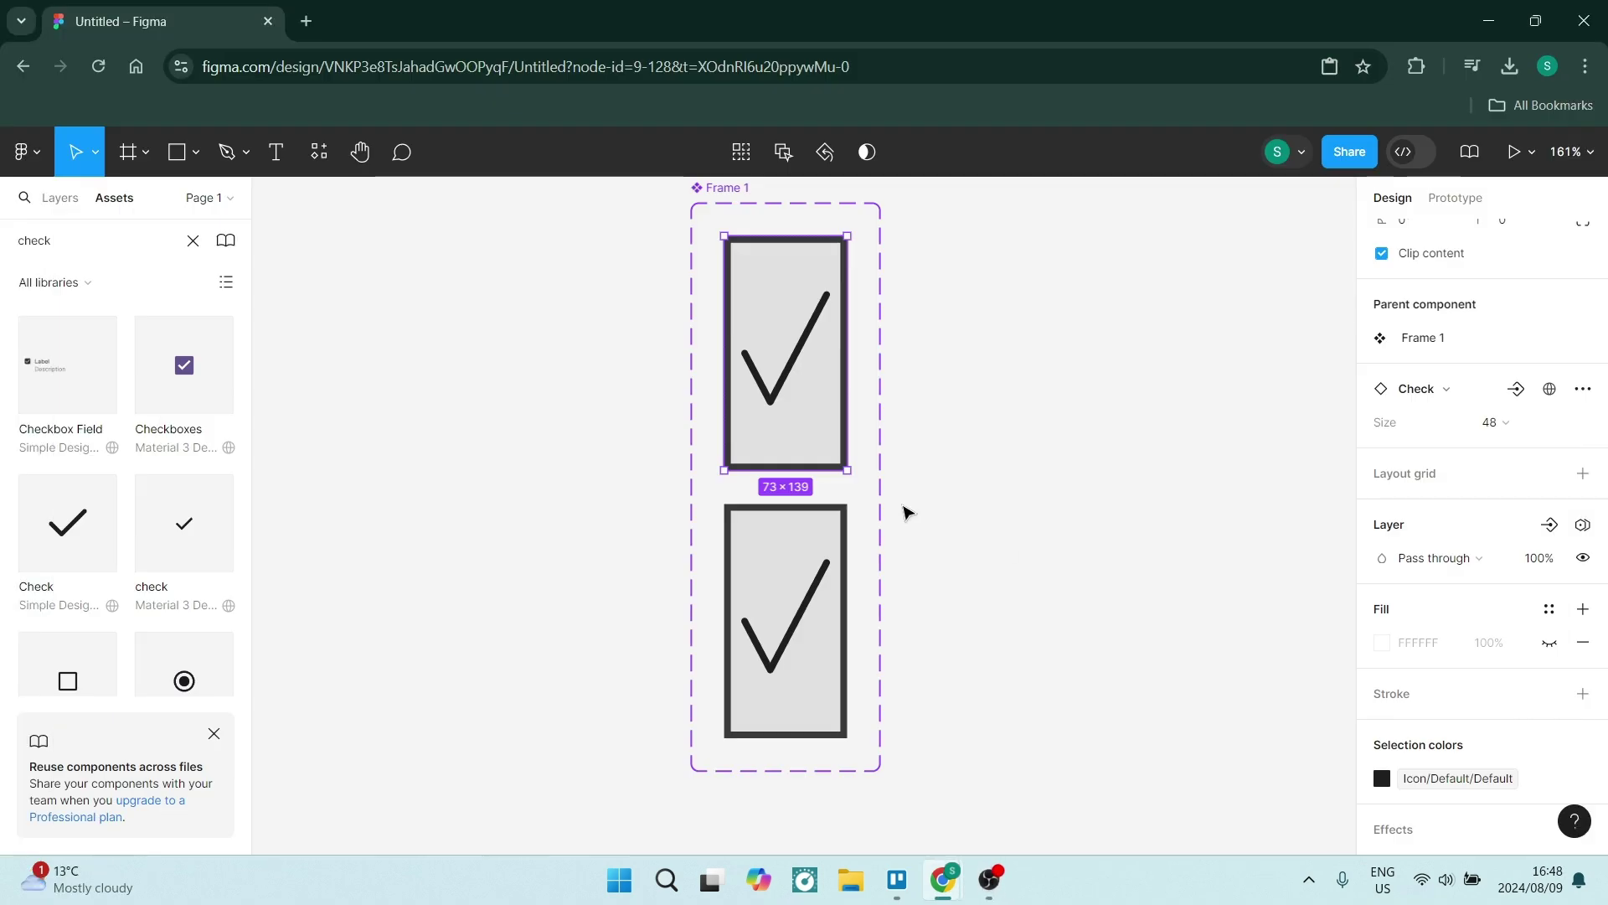
{"action": "left_click", "coordinate": [905, 510]}
{"action": "left_click", "coordinate": [794, 370]}
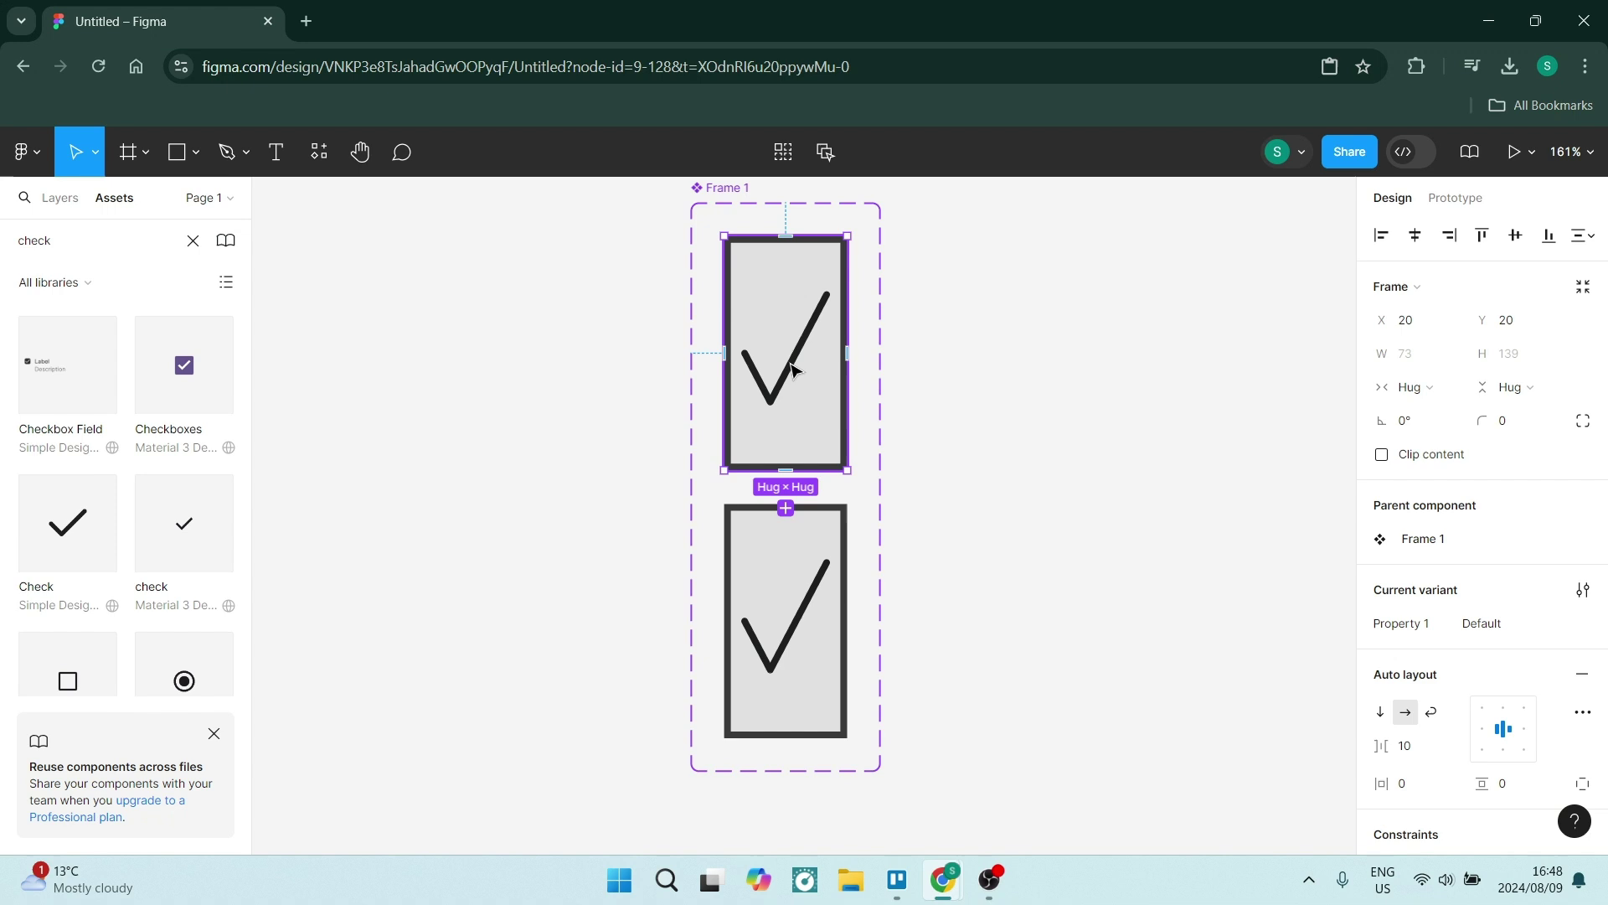
{"action": "scroll", "coordinate": [1478, 537], "scroll_direction": "down", "scroll_amount": 2}
{"action": "scroll", "coordinate": [1437, 466], "scroll_direction": "down", "scroll_amount": 5}
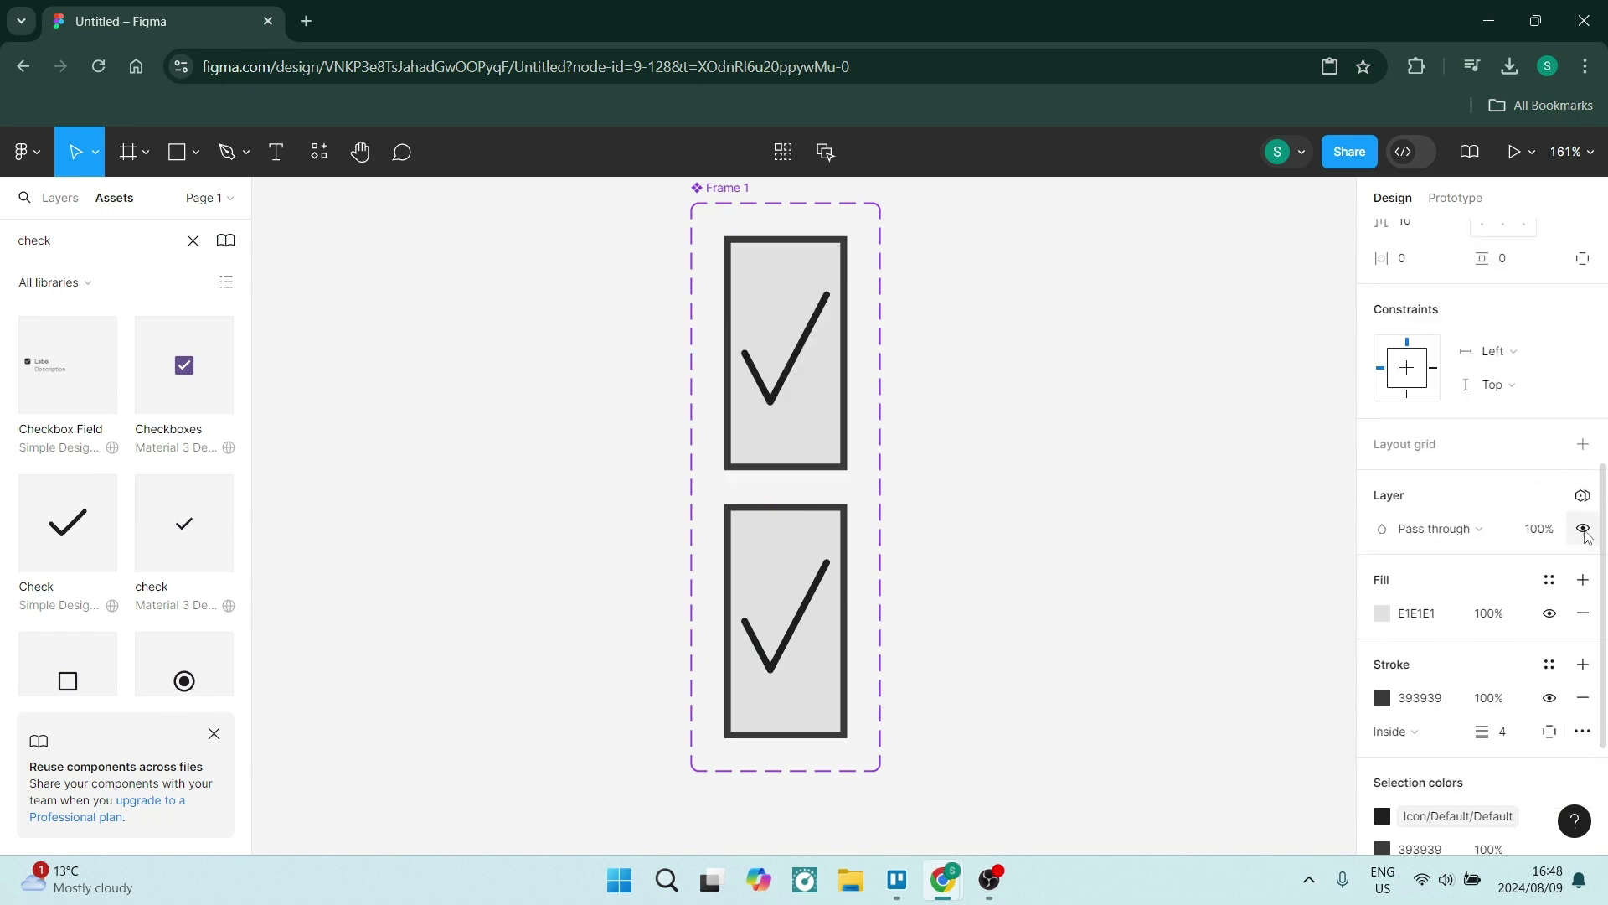
{"action": "left_click", "coordinate": [797, 359]}
{"action": "left_click", "coordinate": [1581, 530]}
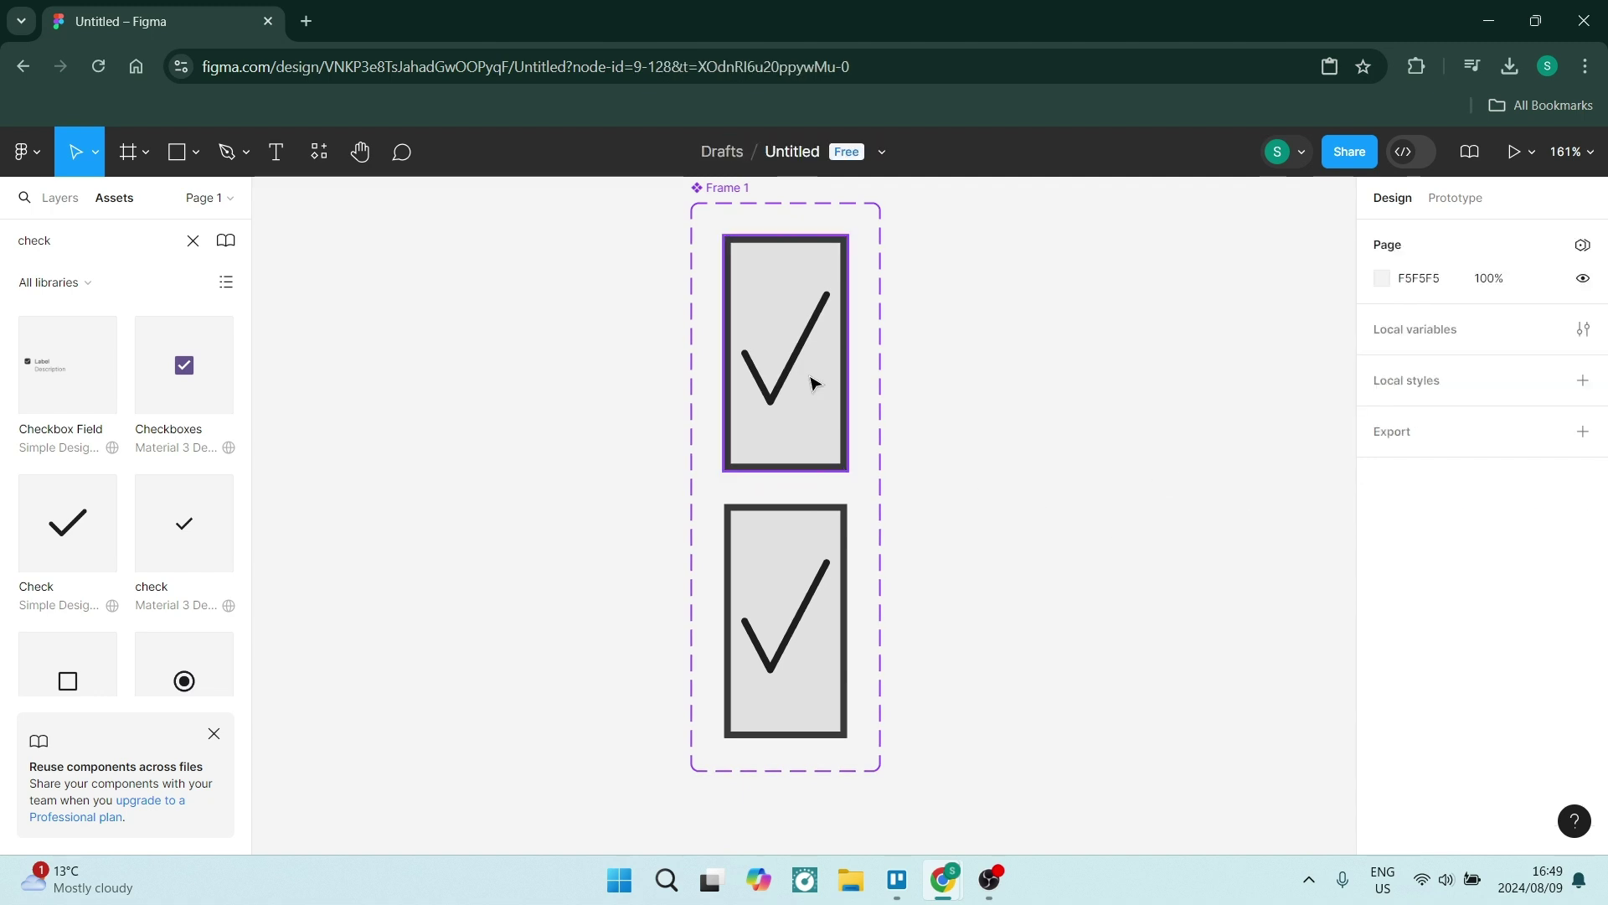
{"action": "double_click", "coordinate": [808, 344]}
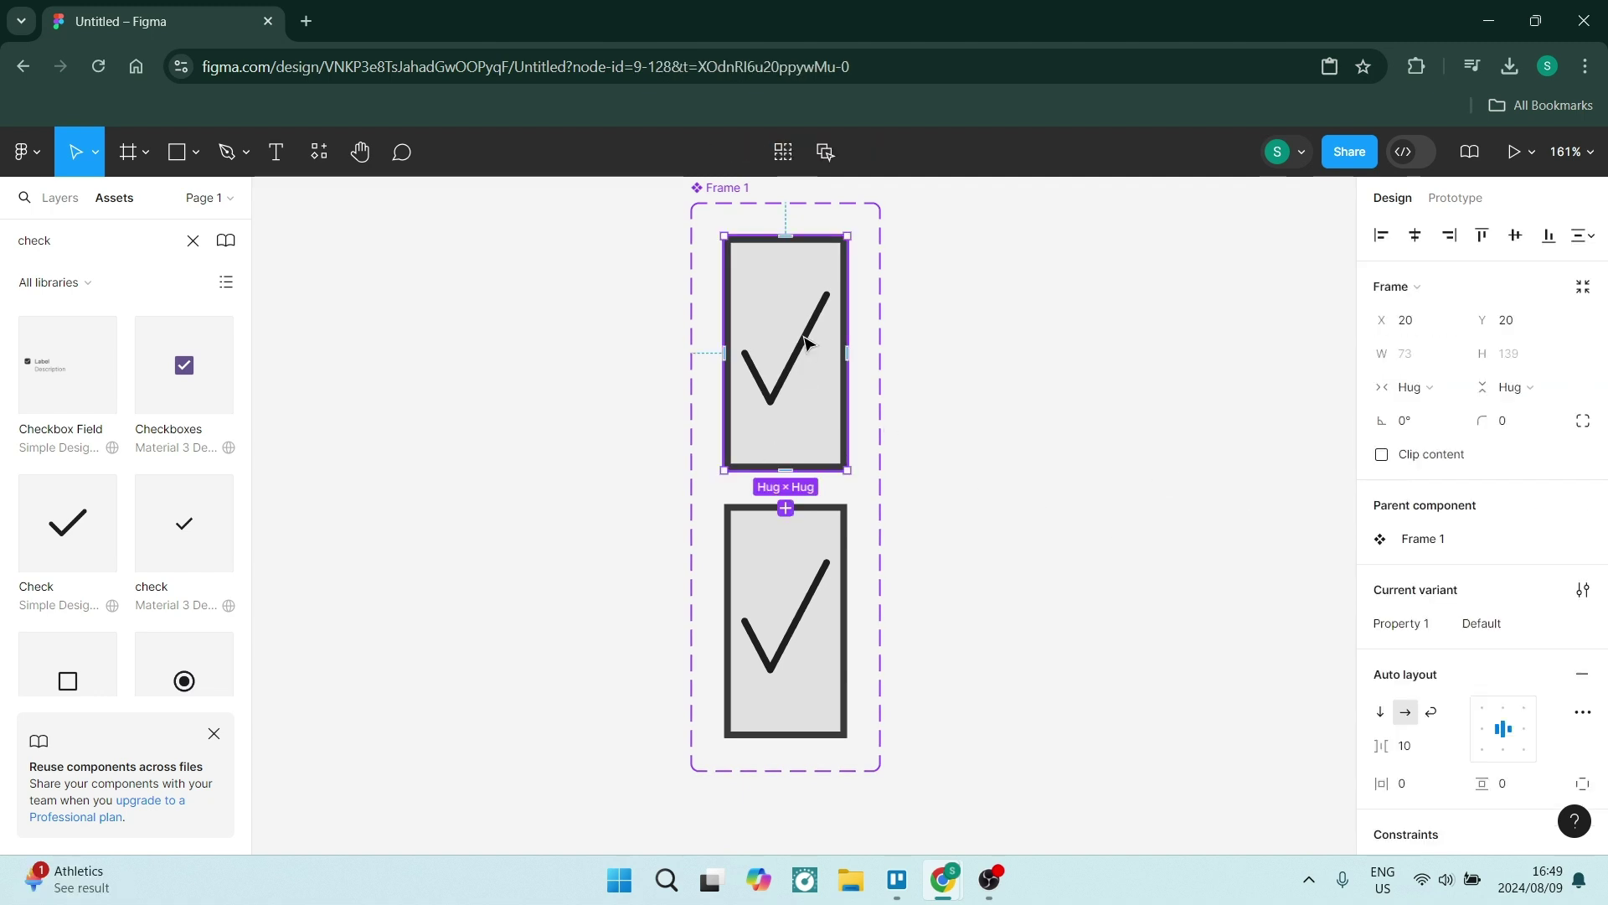
{"action": "scroll", "coordinate": [1438, 537], "scroll_direction": "down", "scroll_amount": 1}
{"action": "left_click", "coordinate": [1582, 653]}
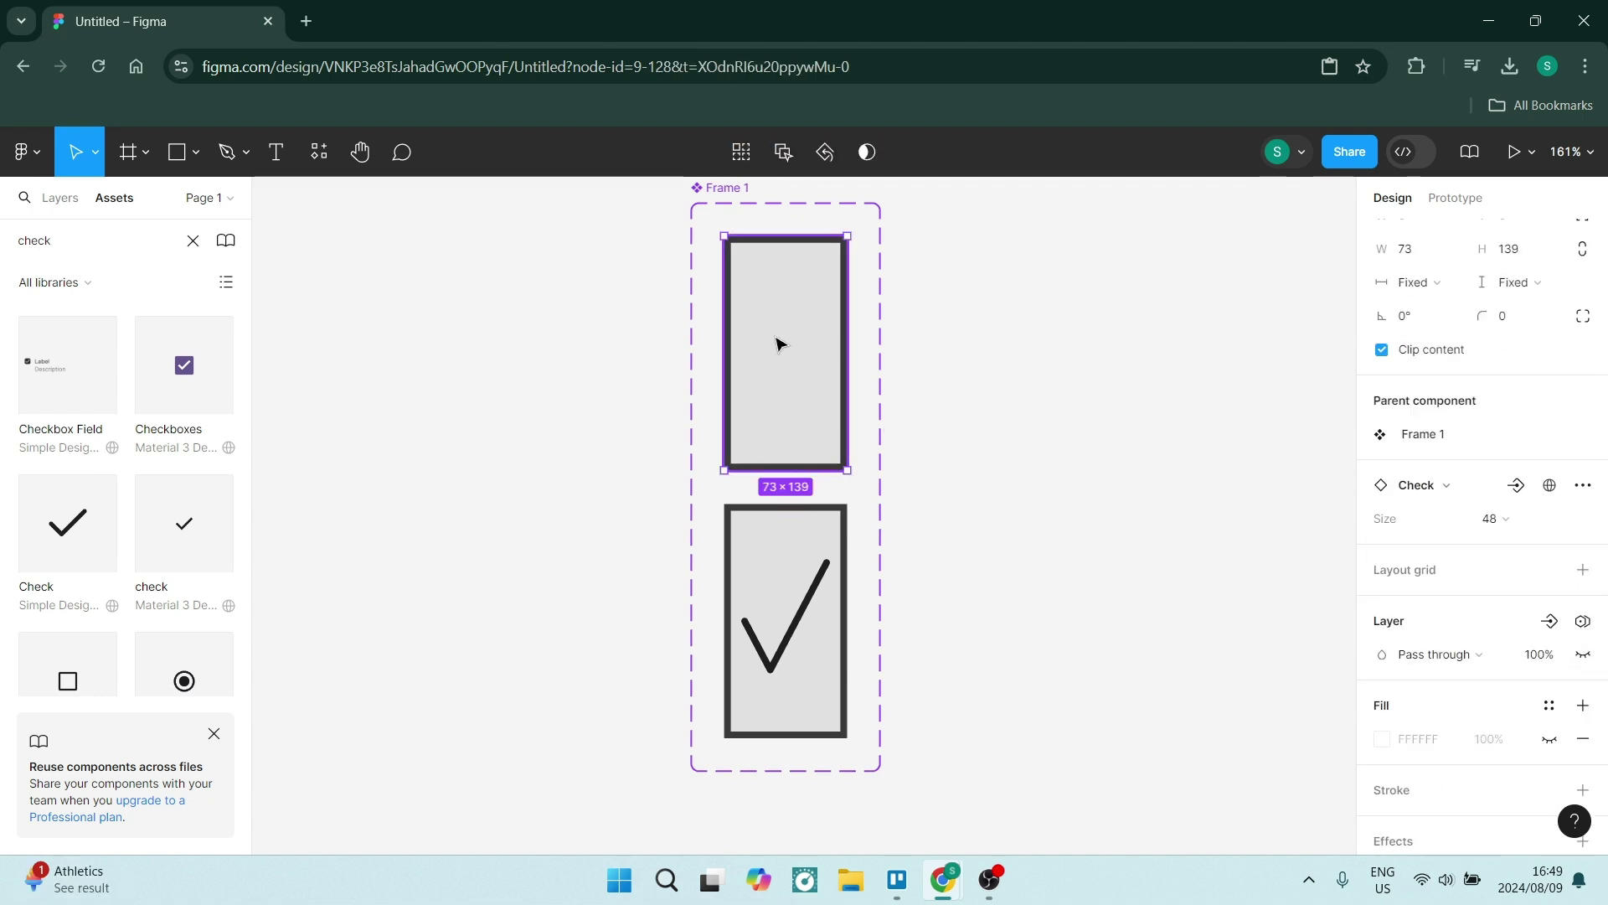
Step: Change the lower variant's fill from light grey to bright green 05FF00
{"action": "left_click", "coordinate": [805, 652]}
{"action": "scroll", "coordinate": [1474, 536], "scroll_direction": "down", "scroll_amount": 5}
{"action": "left_click", "coordinate": [1382, 615]}
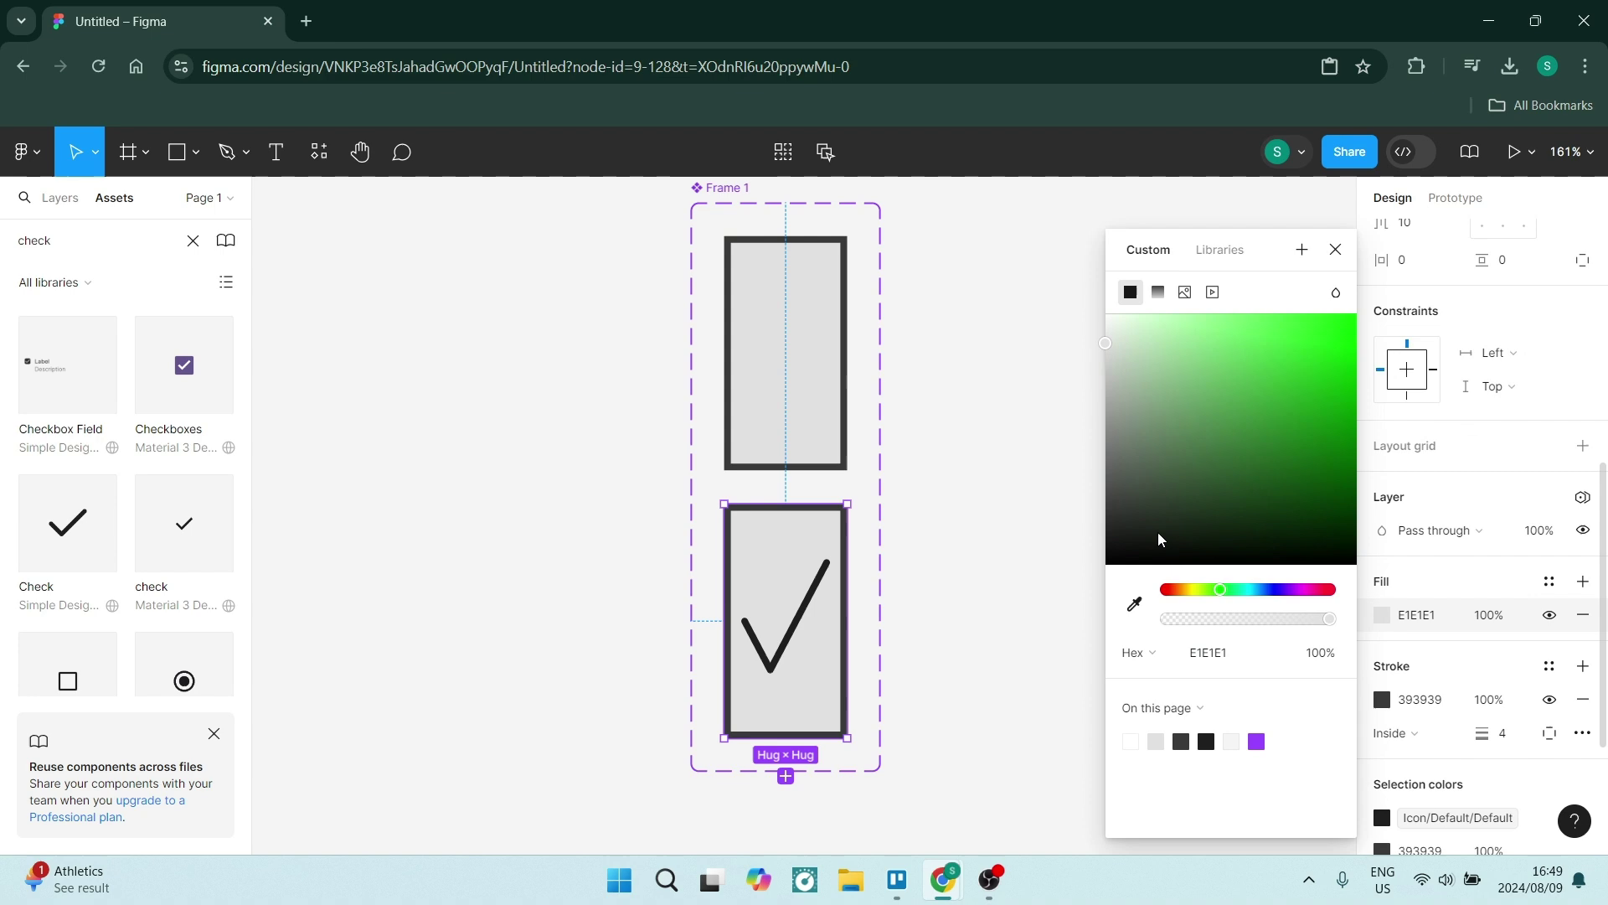
{"action": "left_click_drag", "start_coordinate": [1158, 531], "coordinate": [1560, 393]}
{"action": "left_click", "coordinate": [911, 555]}
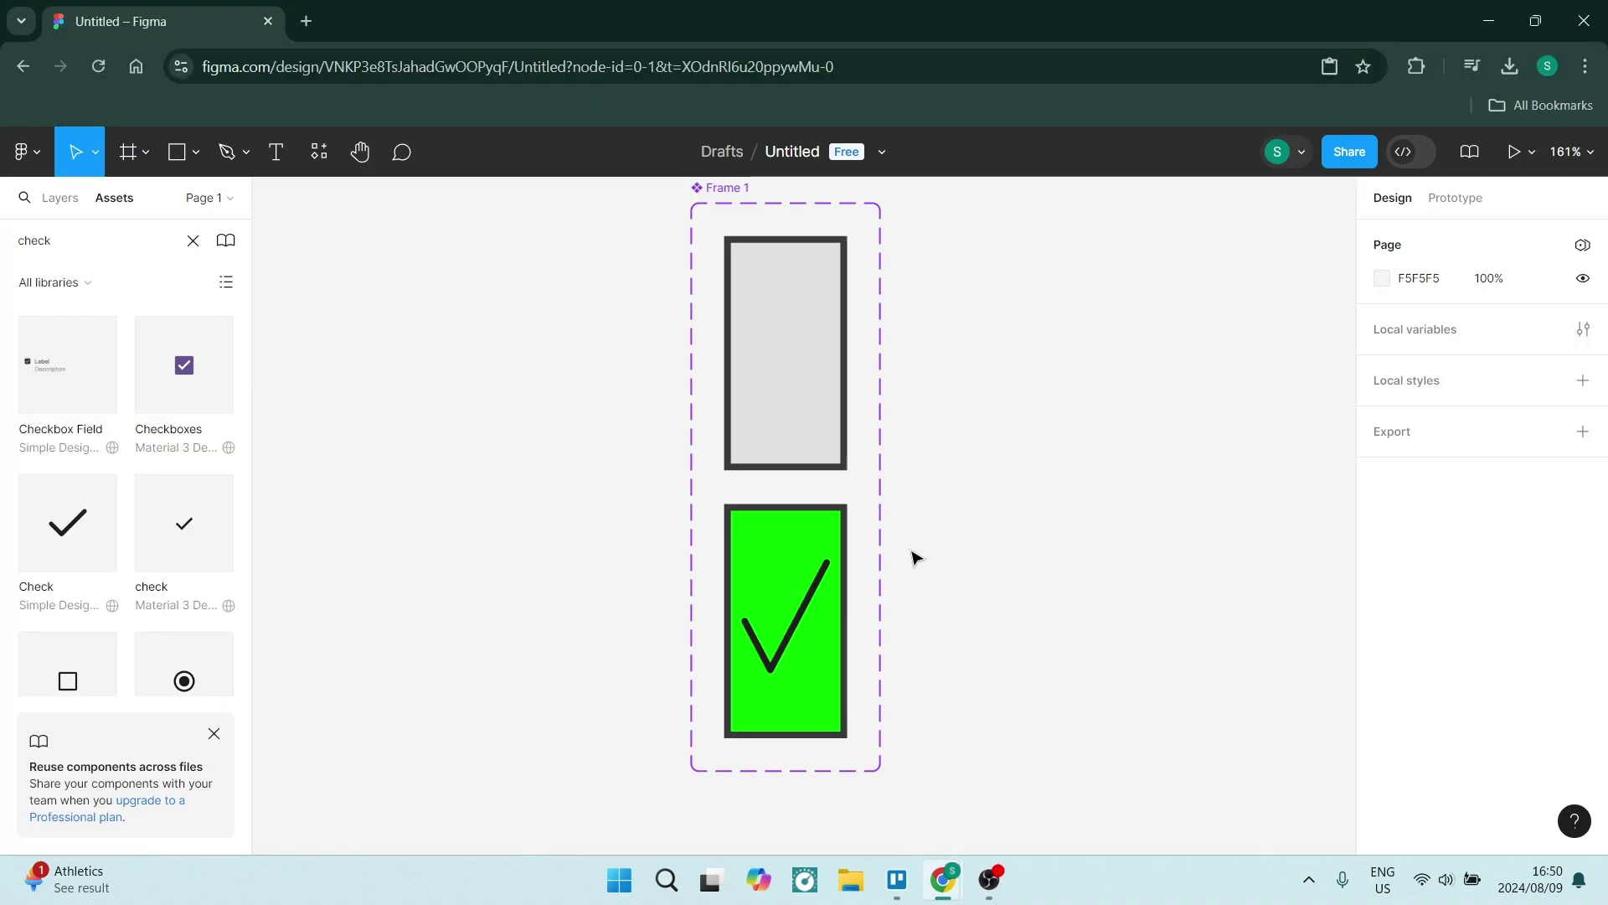
Step: Select the whole component set holding both variants and open its variant property for editing
{"action": "left_click_drag", "start_coordinate": [633, 189], "coordinate": [1017, 806]}
{"action": "left_click", "coordinate": [656, 190]}
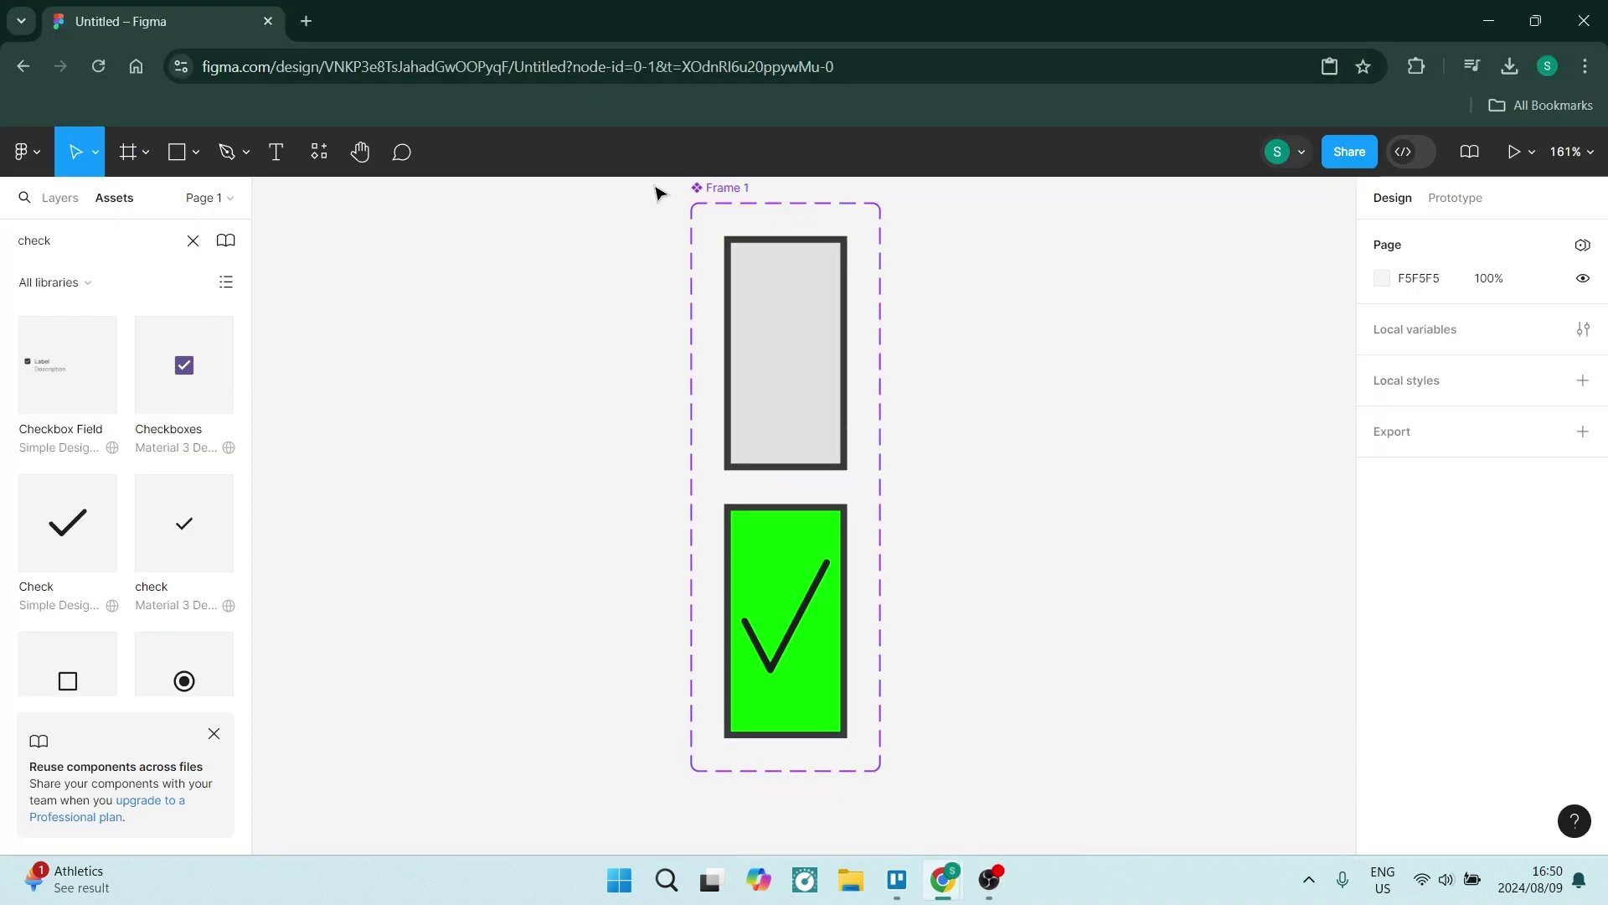
{"action": "left_click_drag", "start_coordinate": [652, 186], "coordinate": [1074, 788]}
{"action": "left_click", "coordinate": [1455, 198]}
{"action": "left_click", "coordinate": [1392, 198]}
{"action": "scroll", "coordinate": [1412, 438], "scroll_direction": "down", "scroll_amount": 5}
{"action": "right_click", "coordinate": [767, 377]}
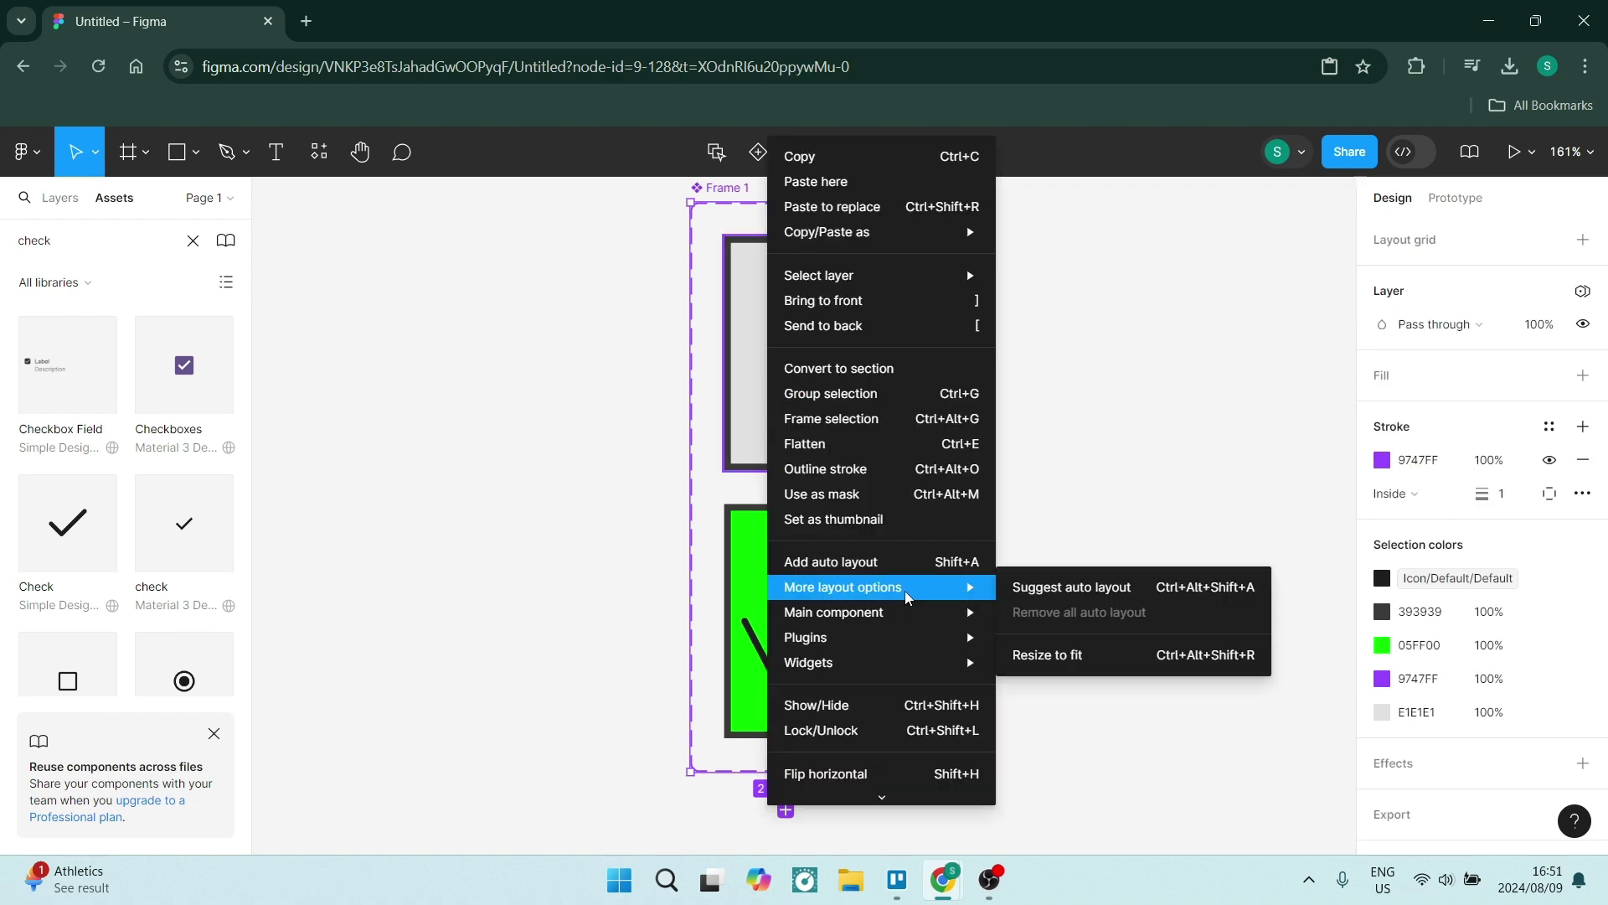
{"action": "left_click", "coordinate": [1450, 321]}
{"action": "scroll", "coordinate": [1450, 321], "scroll_direction": "up", "scroll_amount": 5}
{"action": "left_click", "coordinate": [1582, 523]}
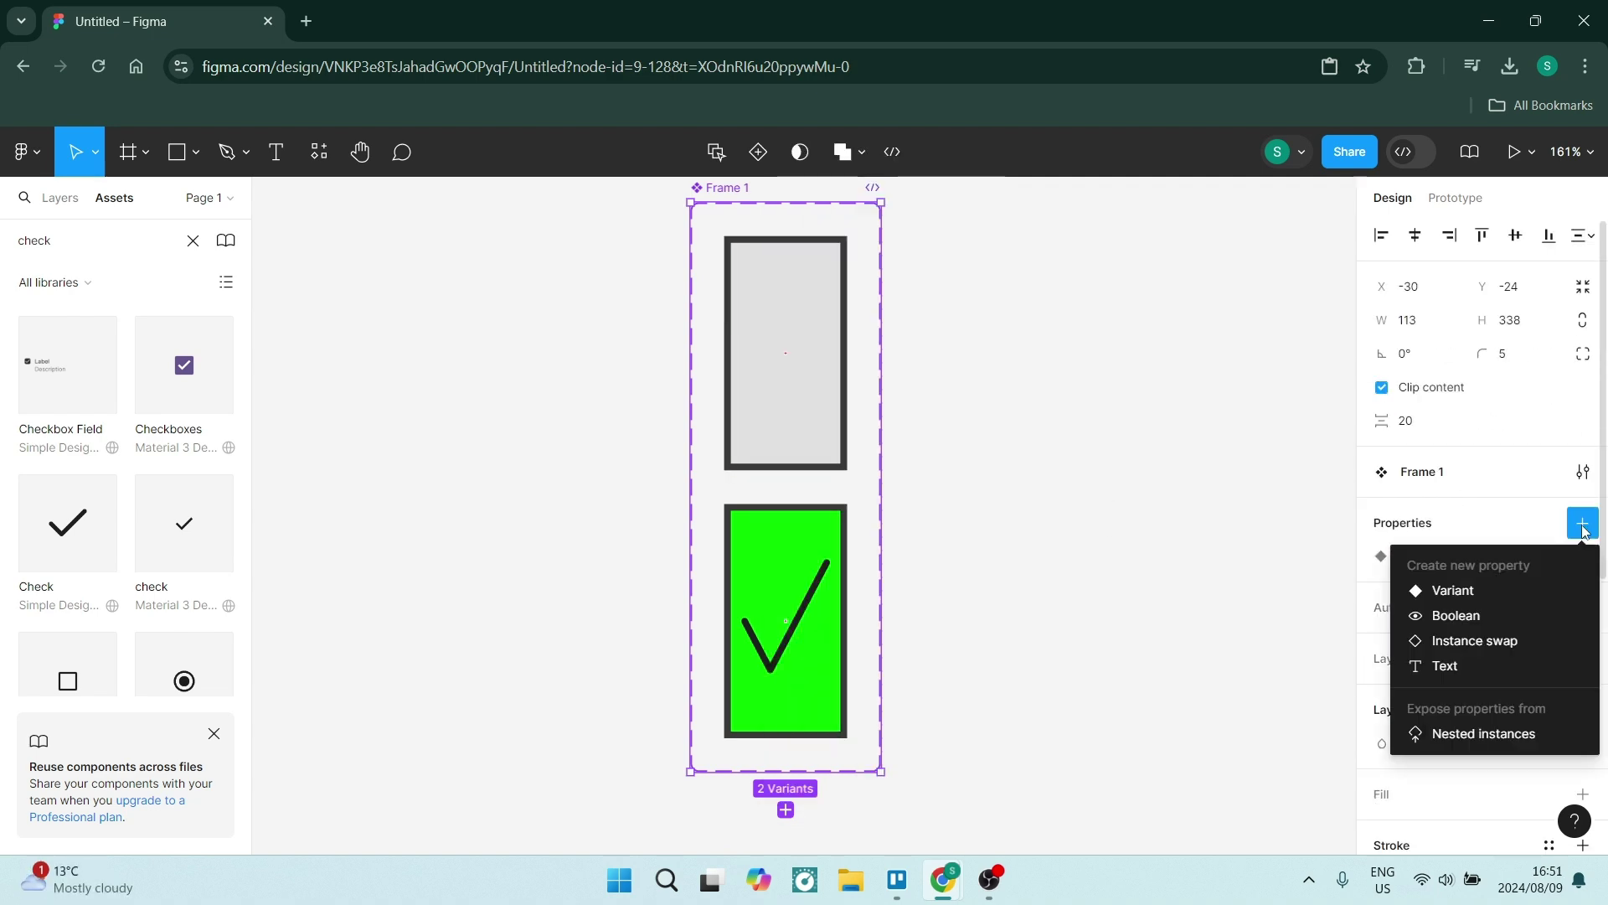
{"action": "left_click", "coordinate": [1582, 529]}
{"action": "left_click", "coordinate": [1549, 556]}
{"action": "left_click", "coordinate": [1348, 560]}
{"action": "left_click", "coordinate": [989, 879]}
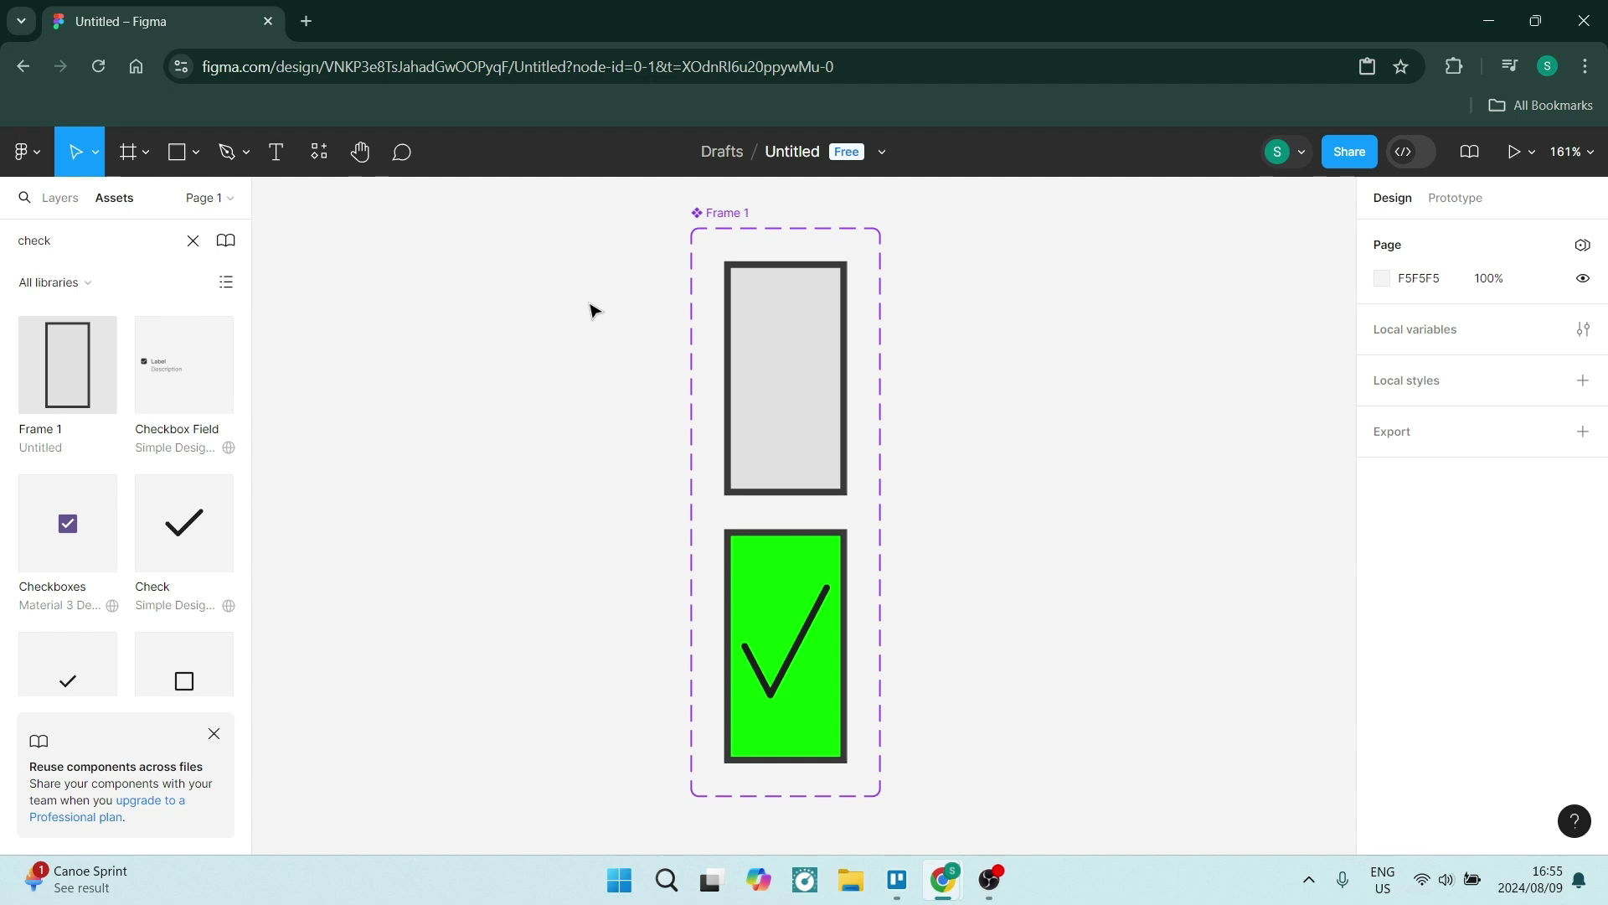
Step: Inspect the State property options of the unchecked upper variant
{"action": "left_click", "coordinate": [798, 412]}
{"action": "left_click", "coordinate": [1496, 626]}
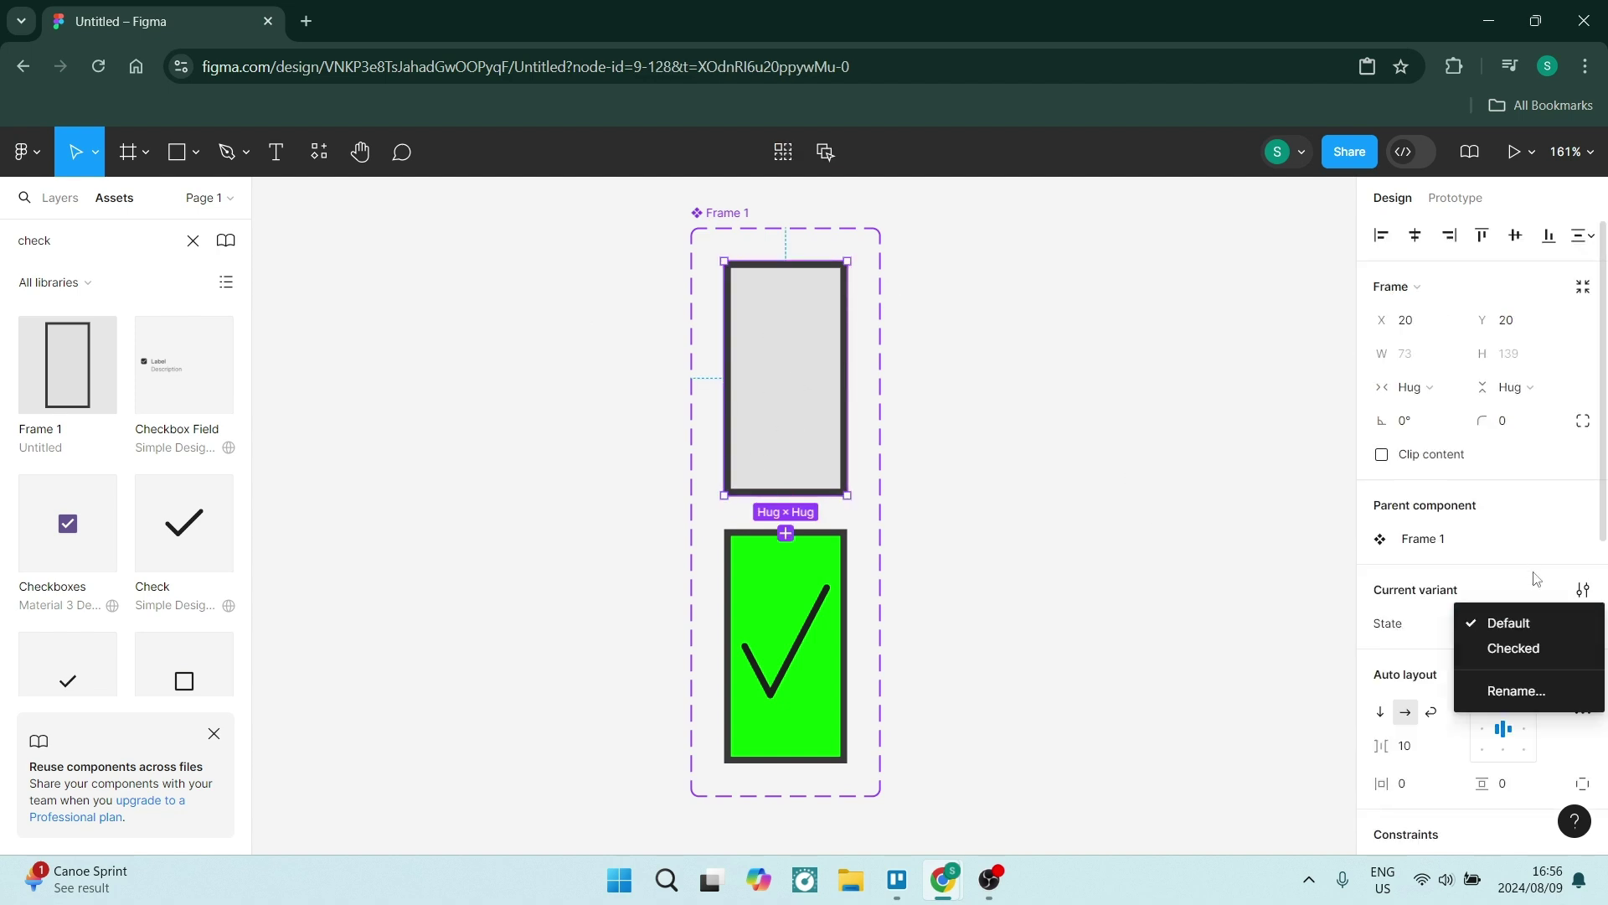
{"action": "left_click", "coordinate": [1474, 646]}
{"action": "left_click", "coordinate": [1481, 623]}
{"action": "left_click", "coordinate": [1479, 621]}
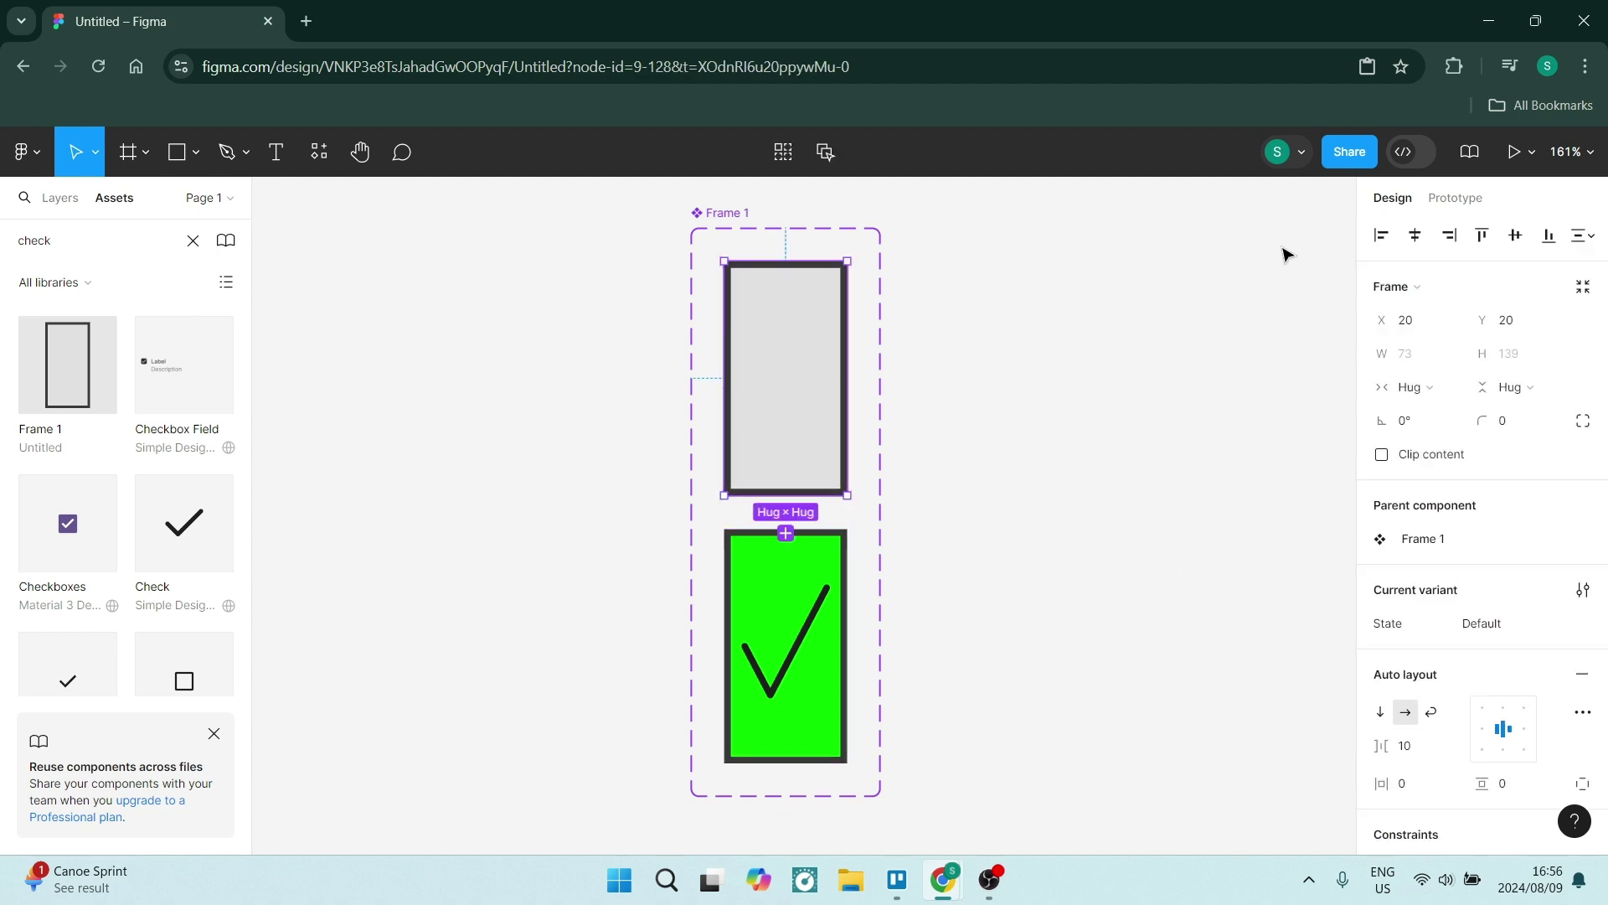
Step: Add an on-click prototype interaction with the Change to action to the unchecked variant
{"action": "left_click", "coordinate": [1456, 198]}
{"action": "left_click", "coordinate": [1582, 245]}
{"action": "left_click", "coordinate": [1160, 320]}
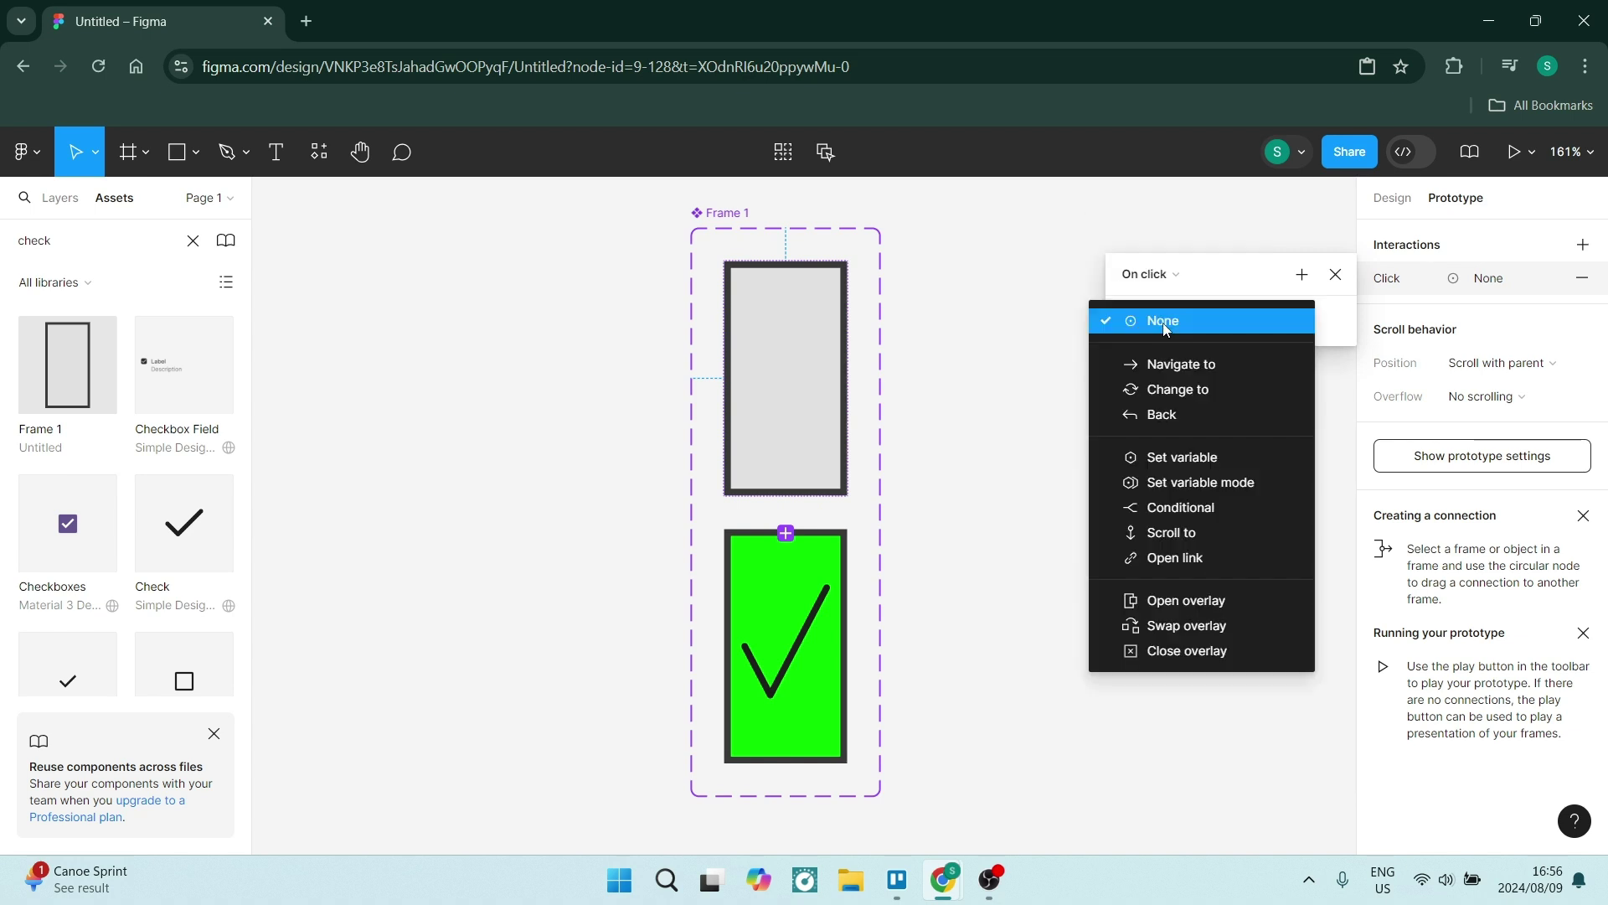
{"action": "left_click", "coordinate": [1183, 394]}
Step: Connect the unchecked variant to the green variant with an on-drag interaction that changes the state to Checked
{"action": "left_click_drag", "start_coordinate": [847, 380], "coordinate": [833, 555]}
{"action": "left_click", "coordinate": [714, 583]}
{"action": "left_click", "coordinate": [728, 584]}
{"action": "scroll", "coordinate": [769, 578], "scroll_direction": "down", "scroll_amount": 3}
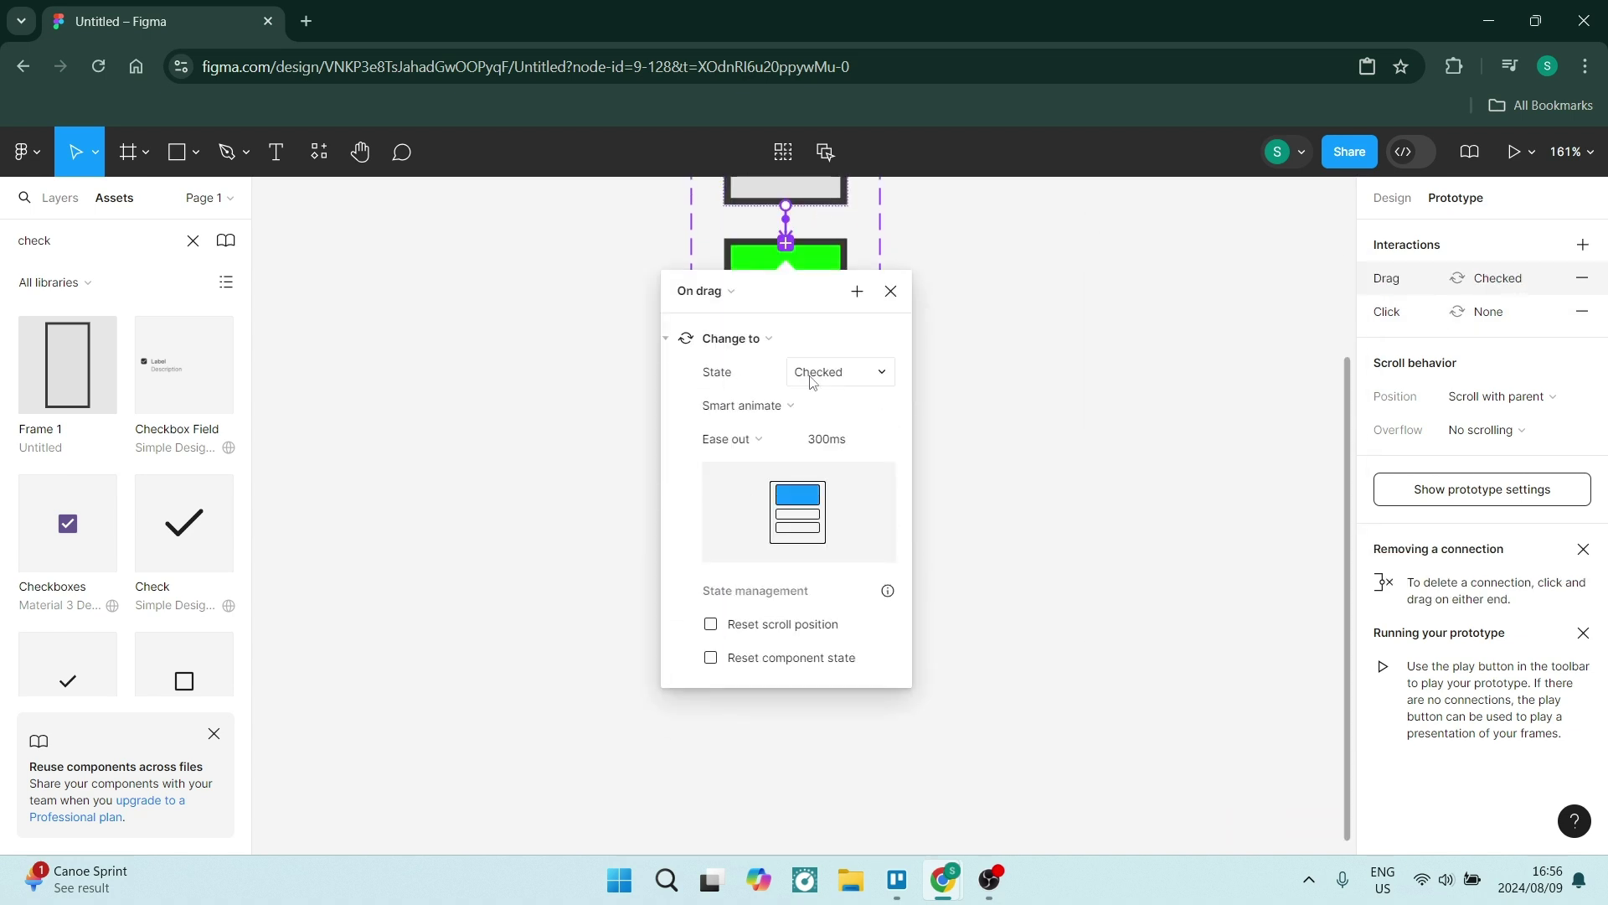
{"action": "left_click", "coordinate": [890, 292]}
Step: Add an on-click Change to interaction to the green variant and connect it back to the unchecked variant
{"action": "scroll", "coordinate": [871, 351], "scroll_direction": "up", "scroll_amount": 3}
{"action": "left_click", "coordinate": [748, 592]}
{"action": "left_click", "coordinate": [1583, 245]}
{"action": "left_click", "coordinate": [1167, 322]}
{"action": "left_click", "coordinate": [1183, 394]}
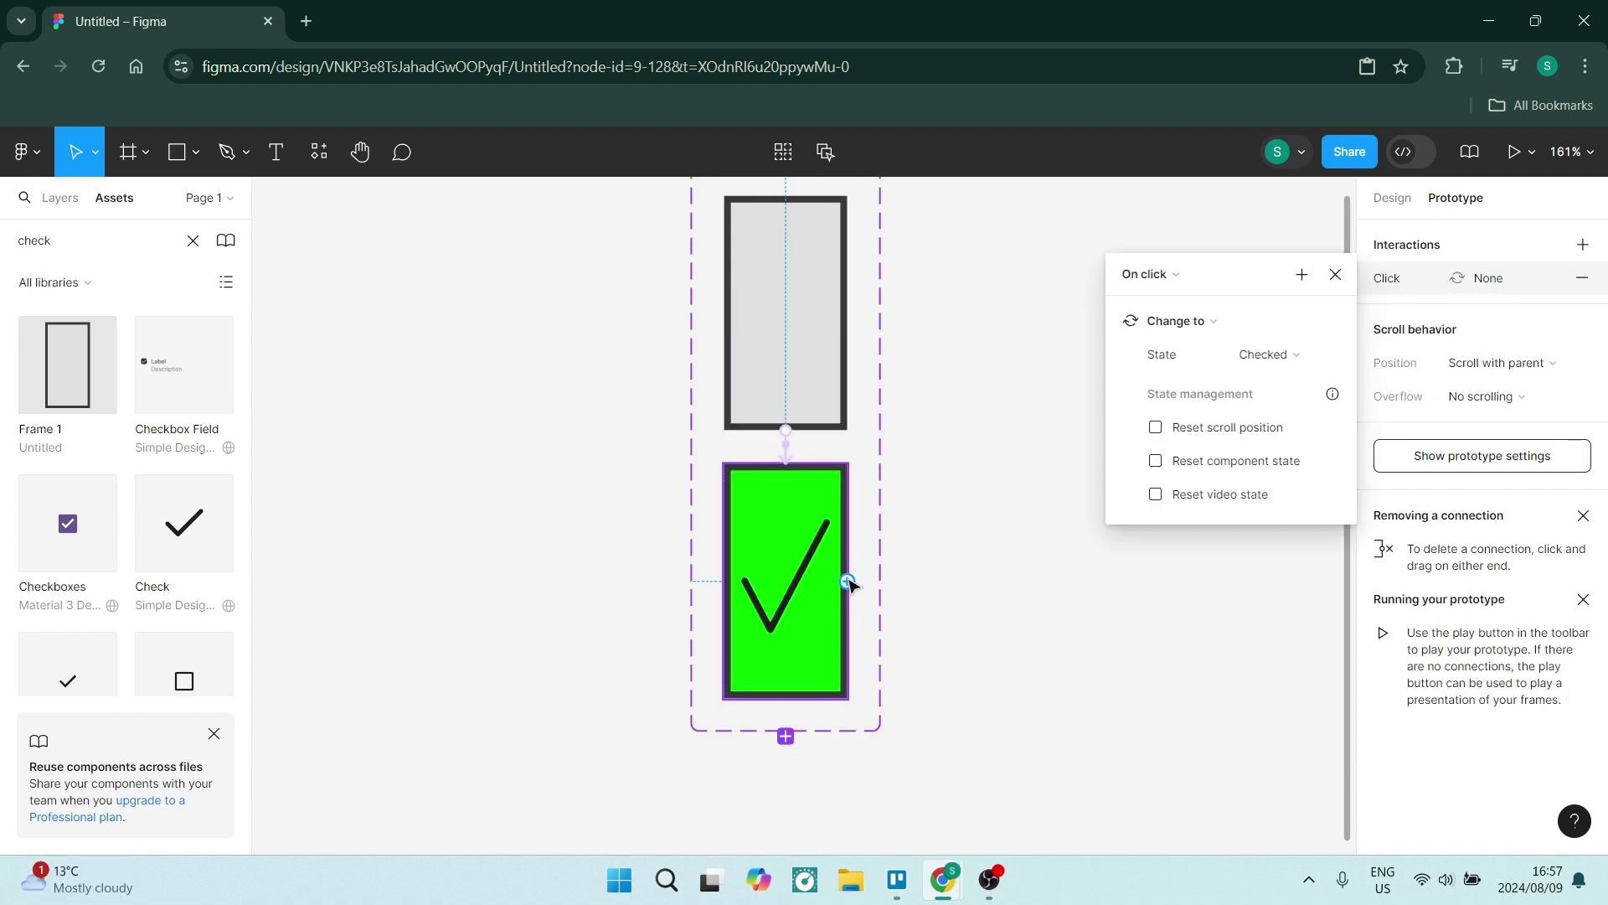
{"action": "left_click_drag", "start_coordinate": [848, 581], "coordinate": [828, 389]}
Step: Remove the on-drag interaction from the unchecked variant
{"action": "left_click", "coordinate": [797, 343]}
{"action": "left_click", "coordinate": [1582, 278]}
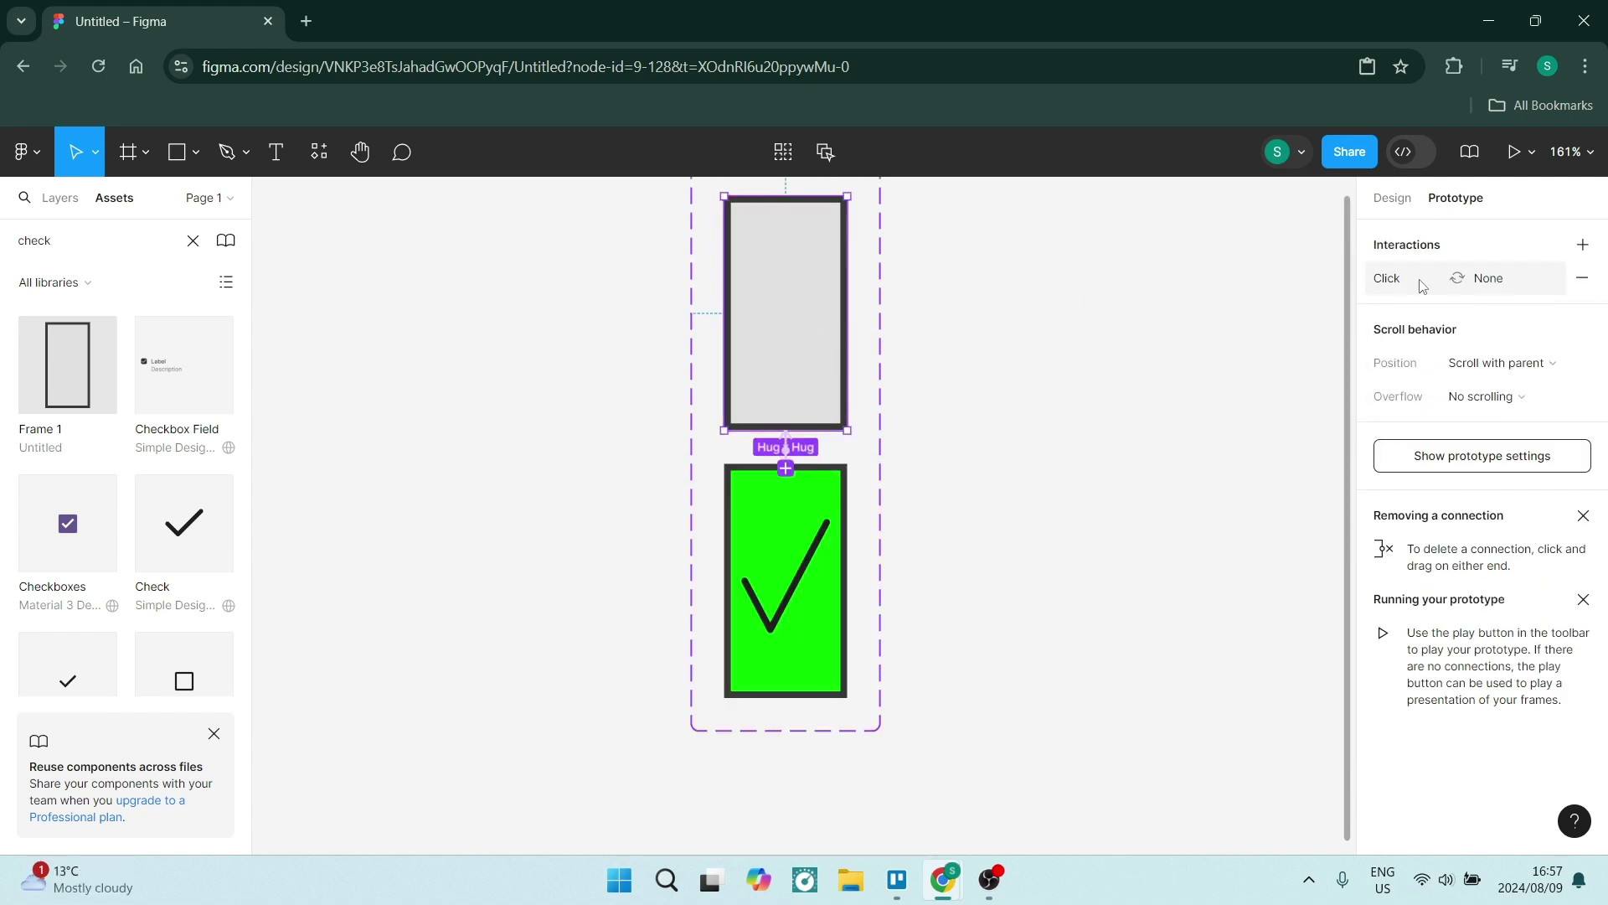
{"action": "left_click", "coordinate": [1421, 283]}
{"action": "left_click", "coordinate": [963, 449]}
Step: Draw a rectangle about 230 × 180 beside the component set and place the Check library icon on it
{"action": "scroll", "coordinate": [963, 449], "scroll_direction": "up", "scroll_amount": 1}
{"action": "left_click", "coordinate": [196, 152]}
{"action": "left_click", "coordinate": [159, 202]}
{"action": "mouse_move", "coordinate": [900, 291]}
{"action": "left_mouse_down"}
{"action": "mouse_move", "coordinate": [1049, 447]}
{"action": "mouse_move", "coordinate": [1063, 595]}
{"action": "left_mouse_up"}
{"action": "left_click_drag", "start_coordinate": [171, 536], "coordinate": [863, 500]}
{"action": "key", "text": "Escape"}
{"action": "left_click", "coordinate": [746, 474]}
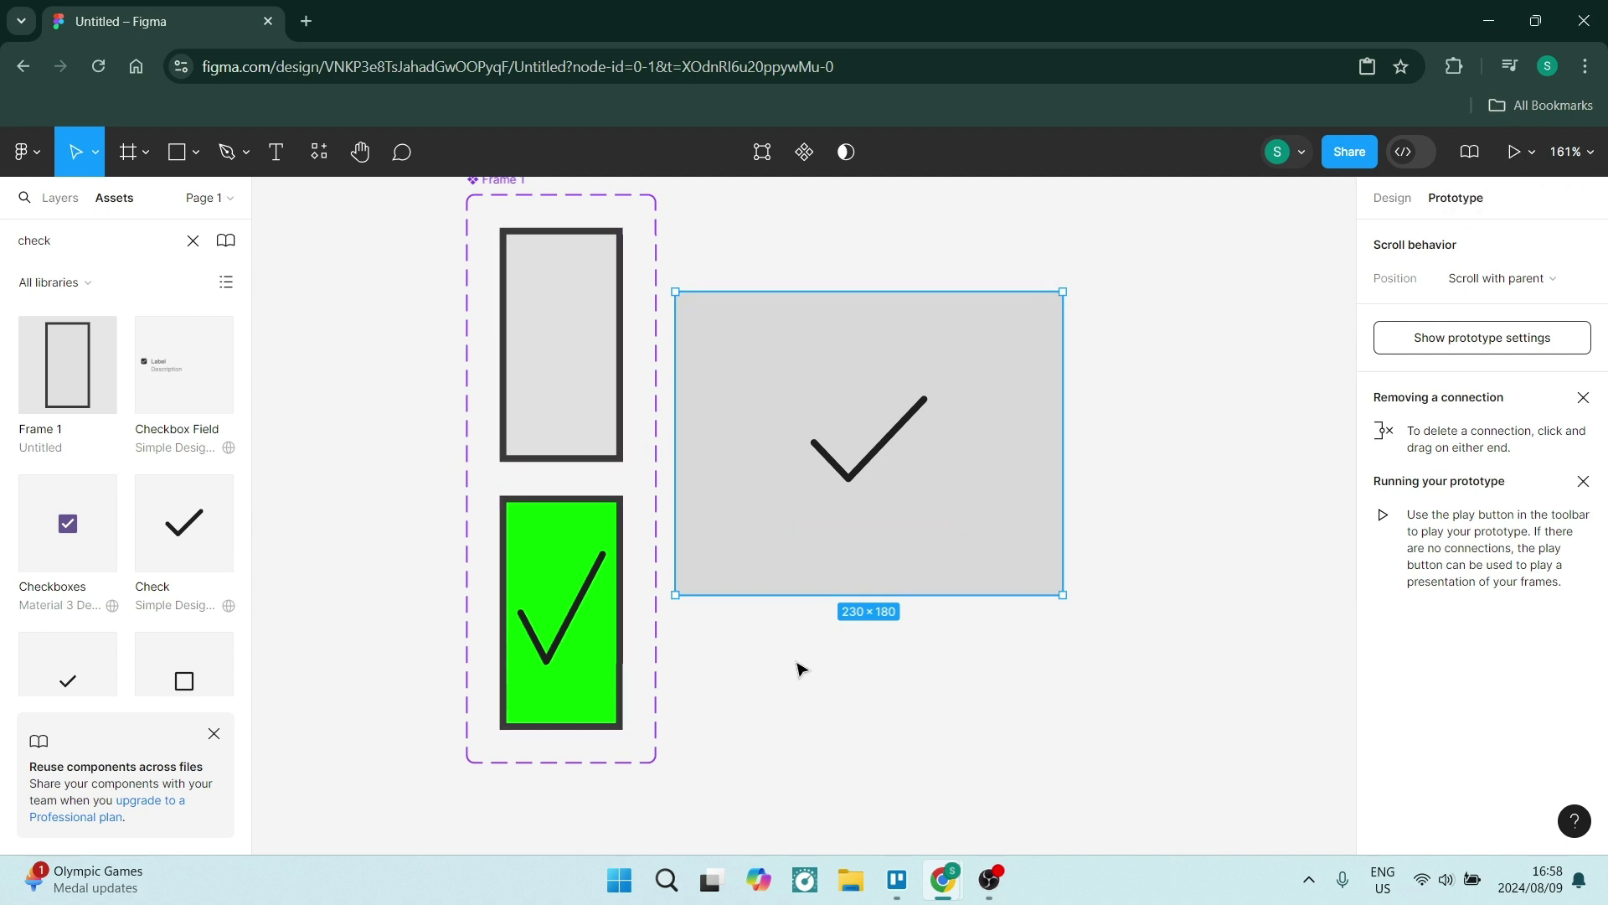
{"action": "left_click", "coordinate": [1115, 444]}
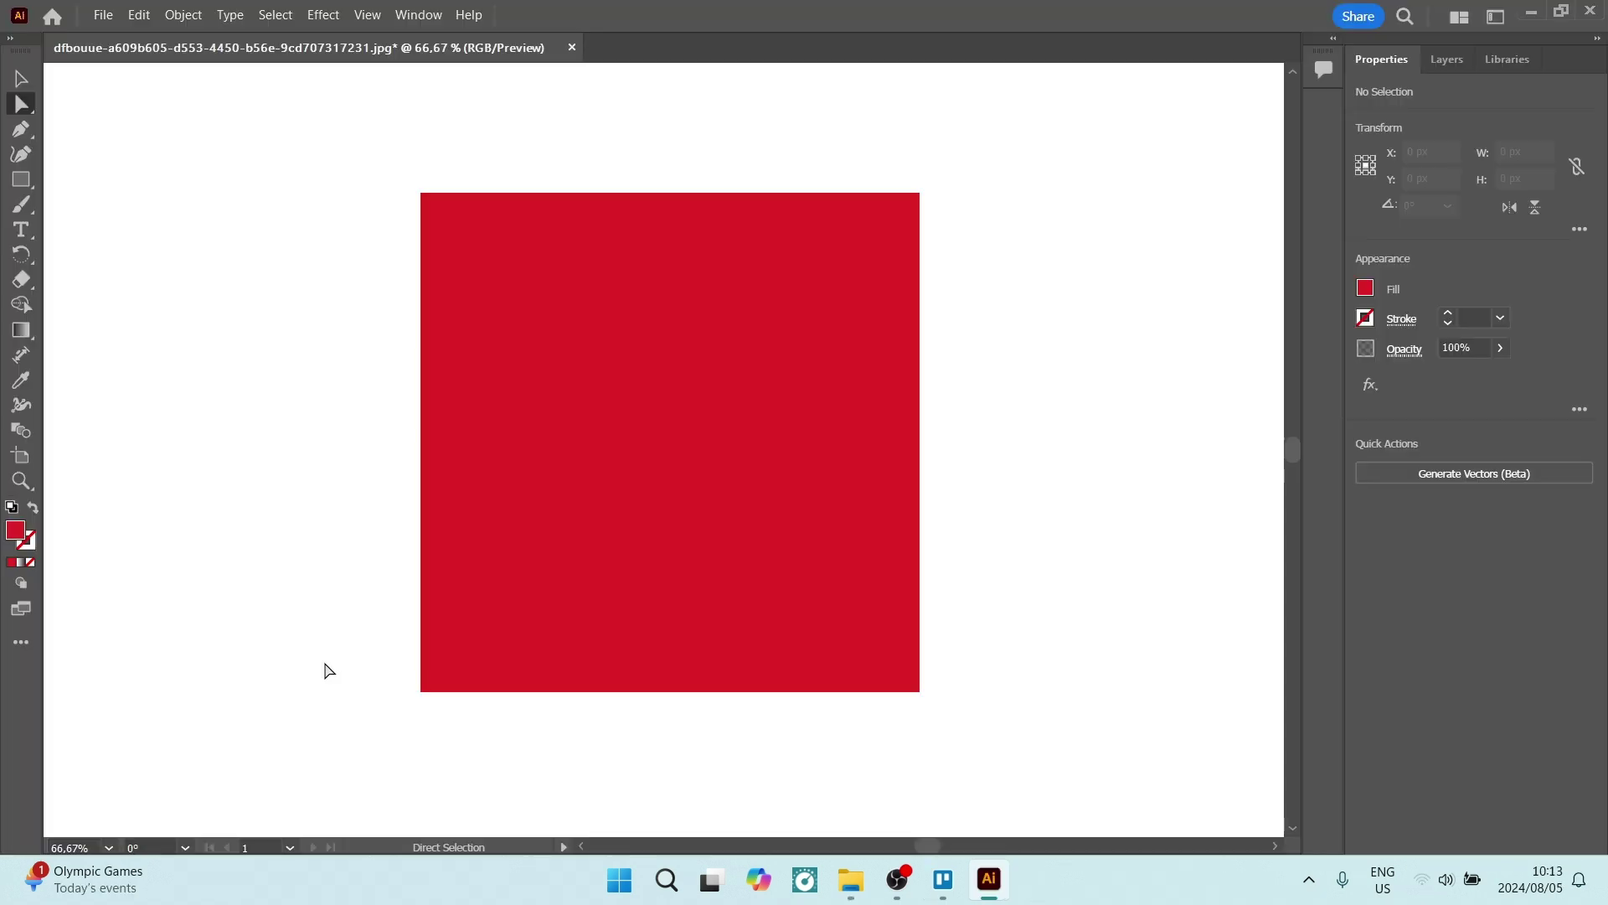
Step: Switch to Illustrator and select the red square with the Selection tool
{"action": "left_click", "coordinate": [21, 179]}
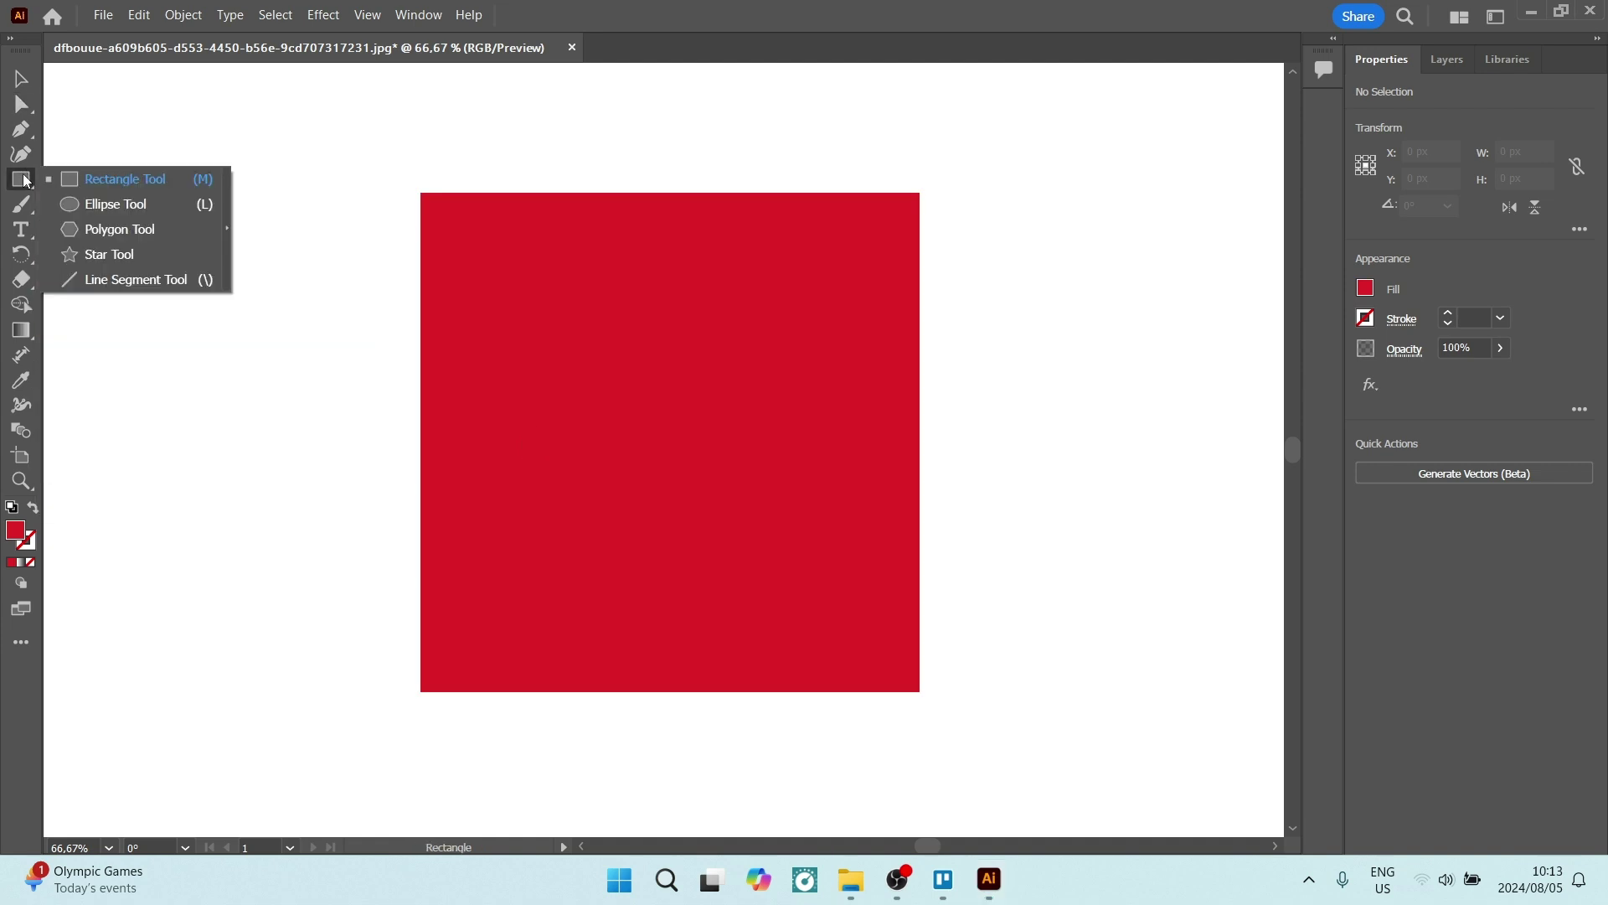
{"action": "left_click", "coordinate": [83, 179]}
{"action": "key", "text": "v"}
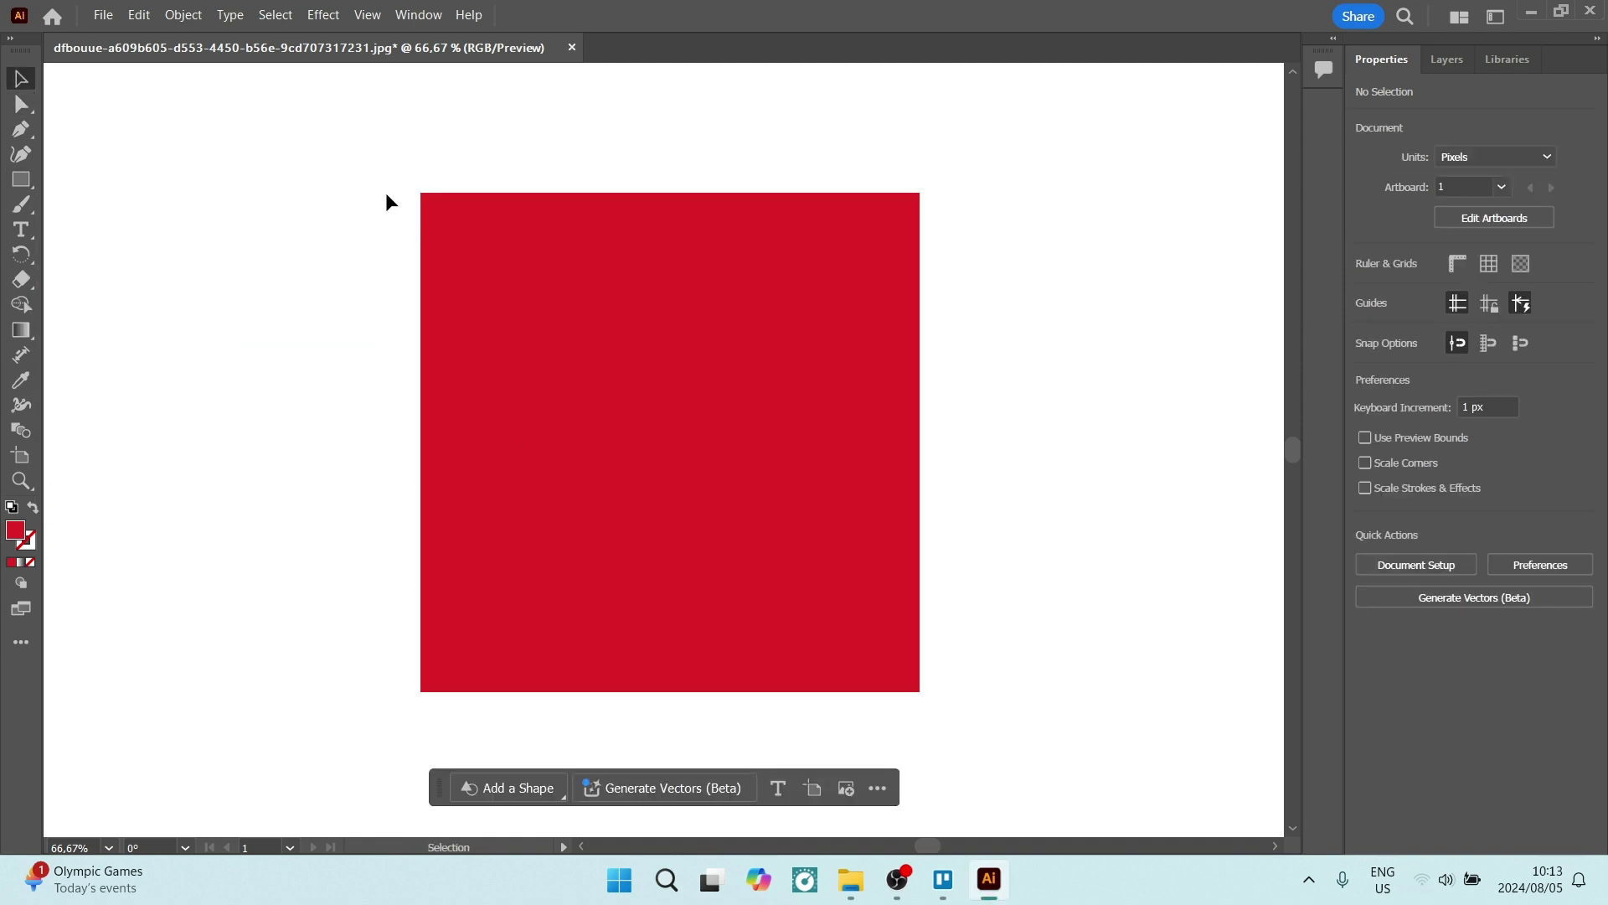
{"action": "left_click", "coordinate": [638, 466]}
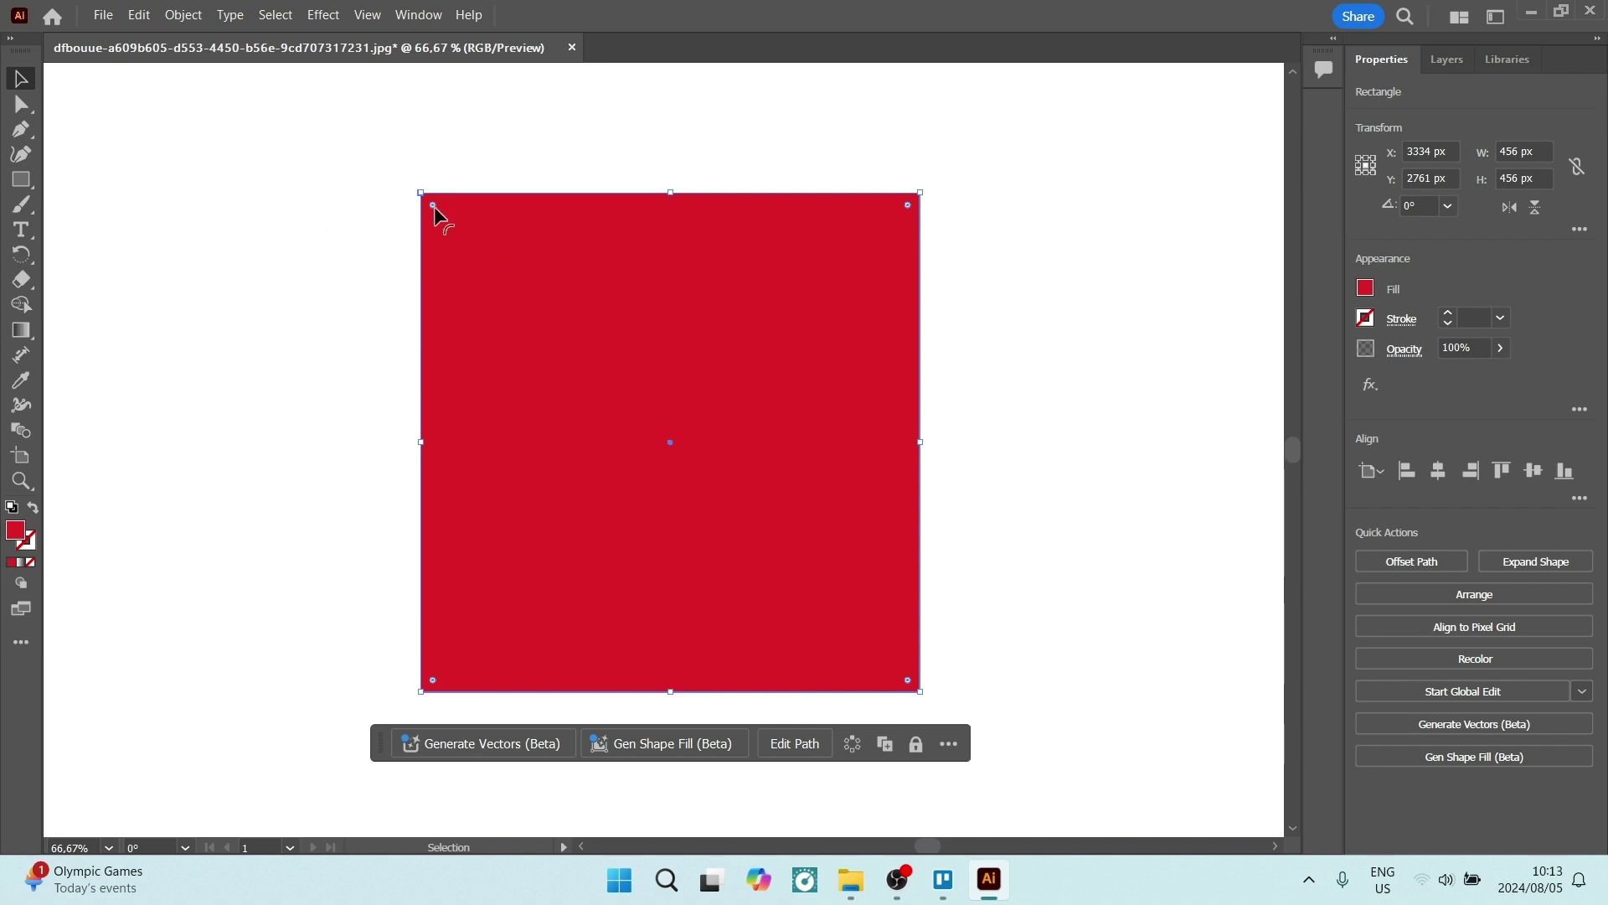
{"action": "left_click_drag", "start_coordinate": [434, 206], "coordinate": [400, 186]}
Step: Round only the red square's upper-left corner to a radius of about 110 px using the Direct Selection tool
{"action": "left_click", "coordinate": [21, 103]}
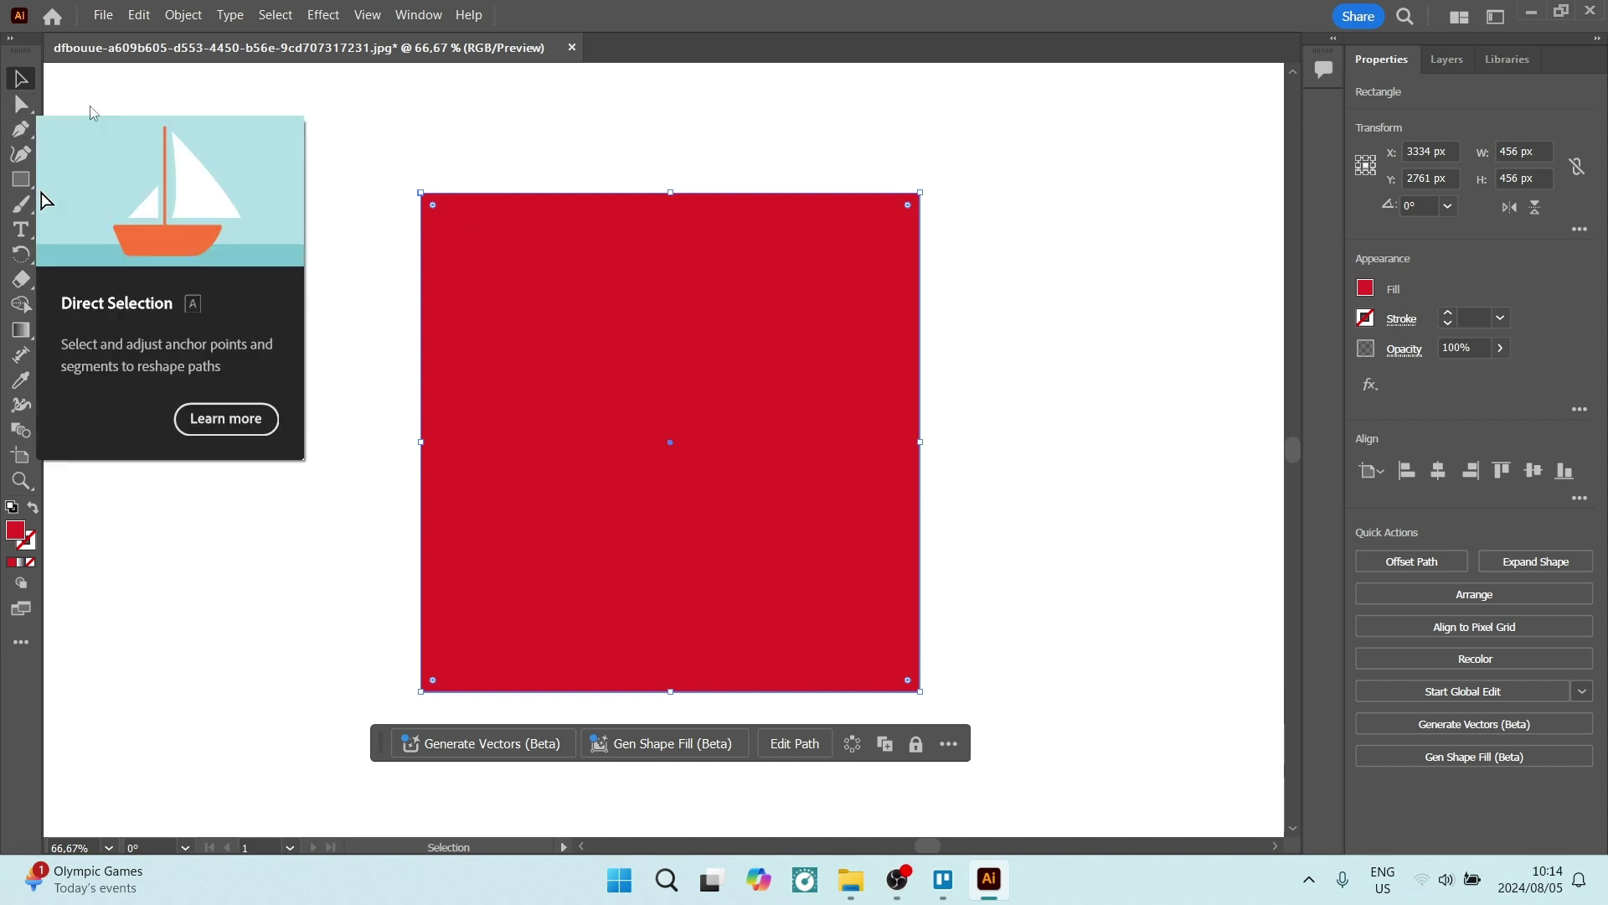
{"action": "left_click", "coordinate": [184, 198]}
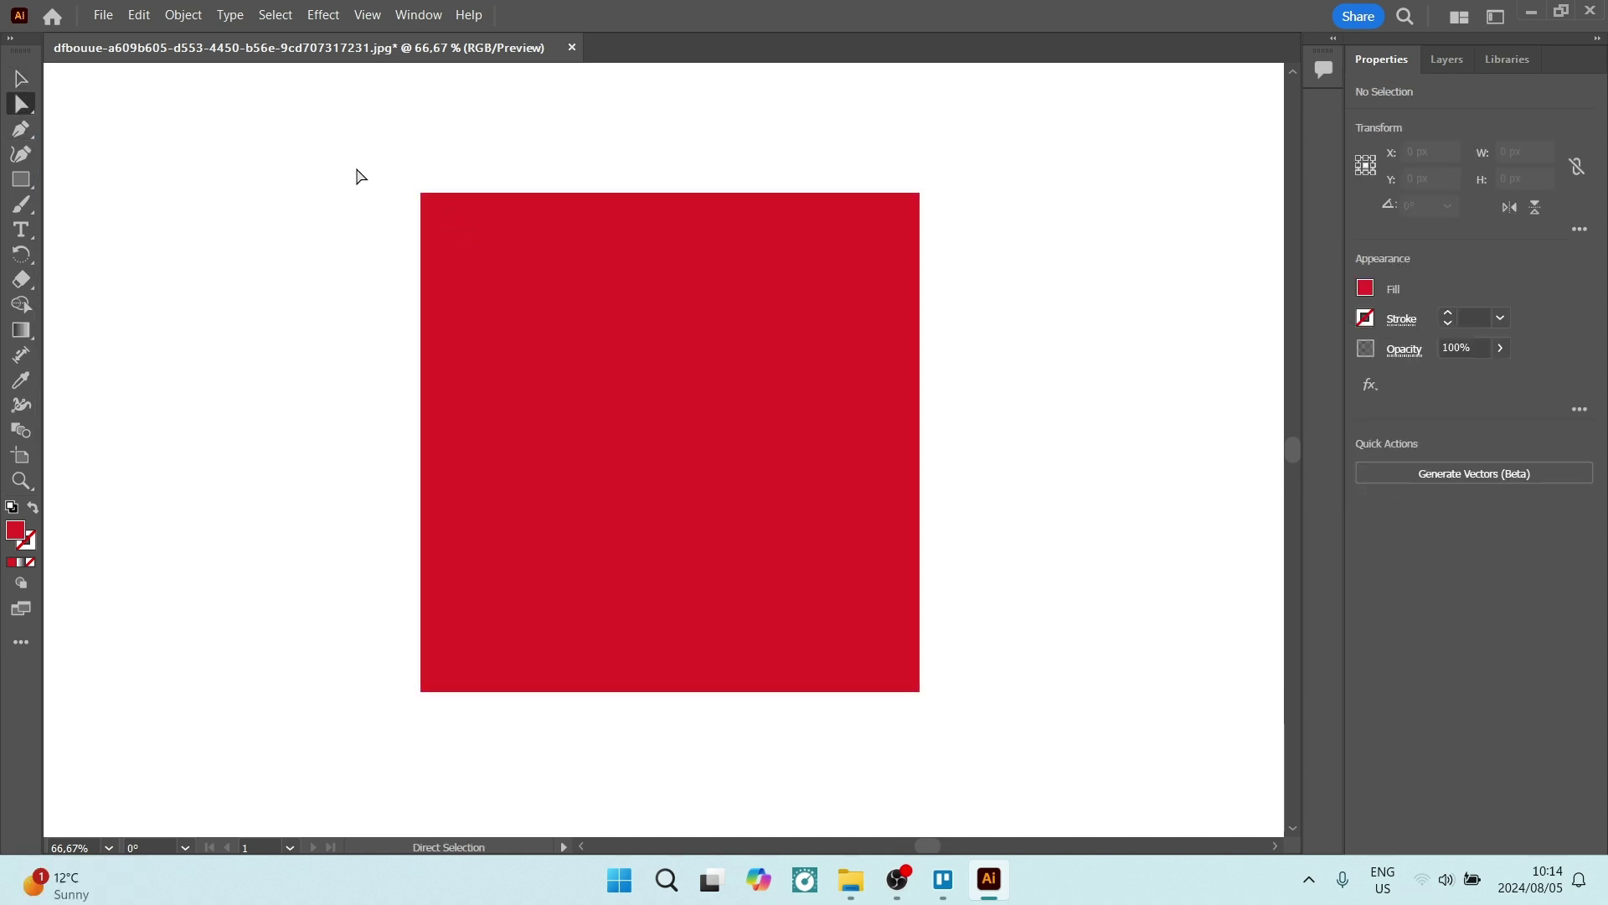
{"action": "left_click", "coordinate": [426, 211]}
{"action": "left_click_drag", "start_coordinate": [379, 154], "coordinate": [538, 318]}
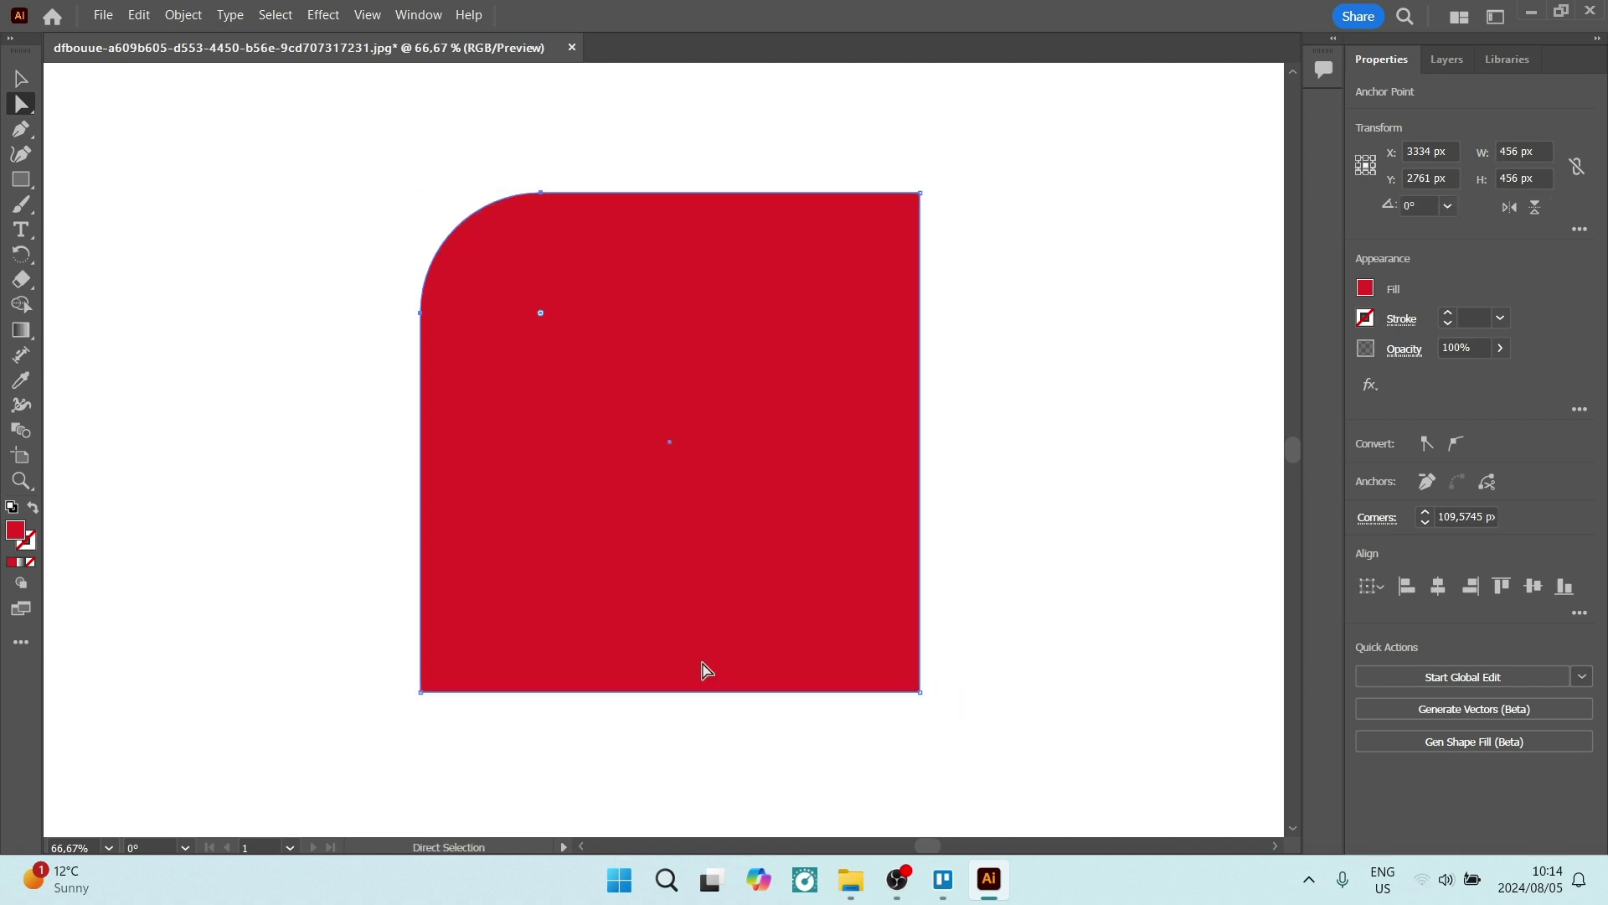
Step: Round the red shape's lower-right corner and enlarge the upper-left corner's rounding in the same adjustment
{"action": "left_click", "coordinate": [920, 694]}
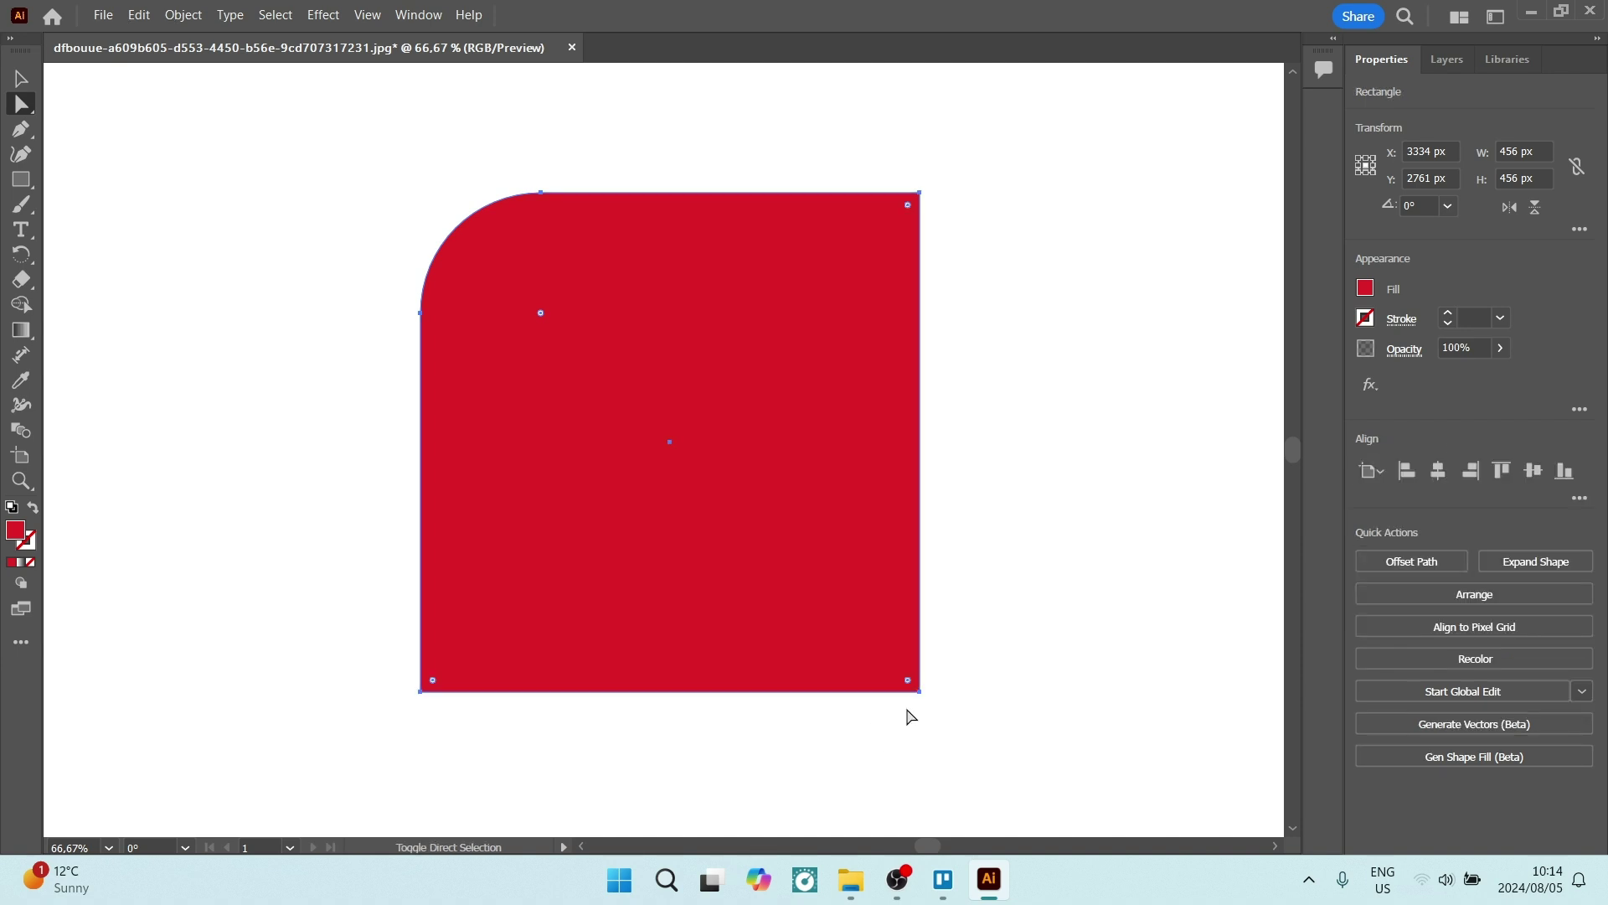
{"action": "left_click_drag", "start_coordinate": [907, 709], "coordinate": [979, 644]}
{"action": "left_click_drag", "start_coordinate": [910, 166], "coordinate": [981, 247]}
{"action": "left_click", "coordinate": [367, 315]}
{"action": "left_click", "coordinate": [475, 358]}
{"action": "left_click", "coordinate": [278, 342]}
{"action": "left_click_drag", "start_coordinate": [893, 725], "coordinate": [963, 631]}
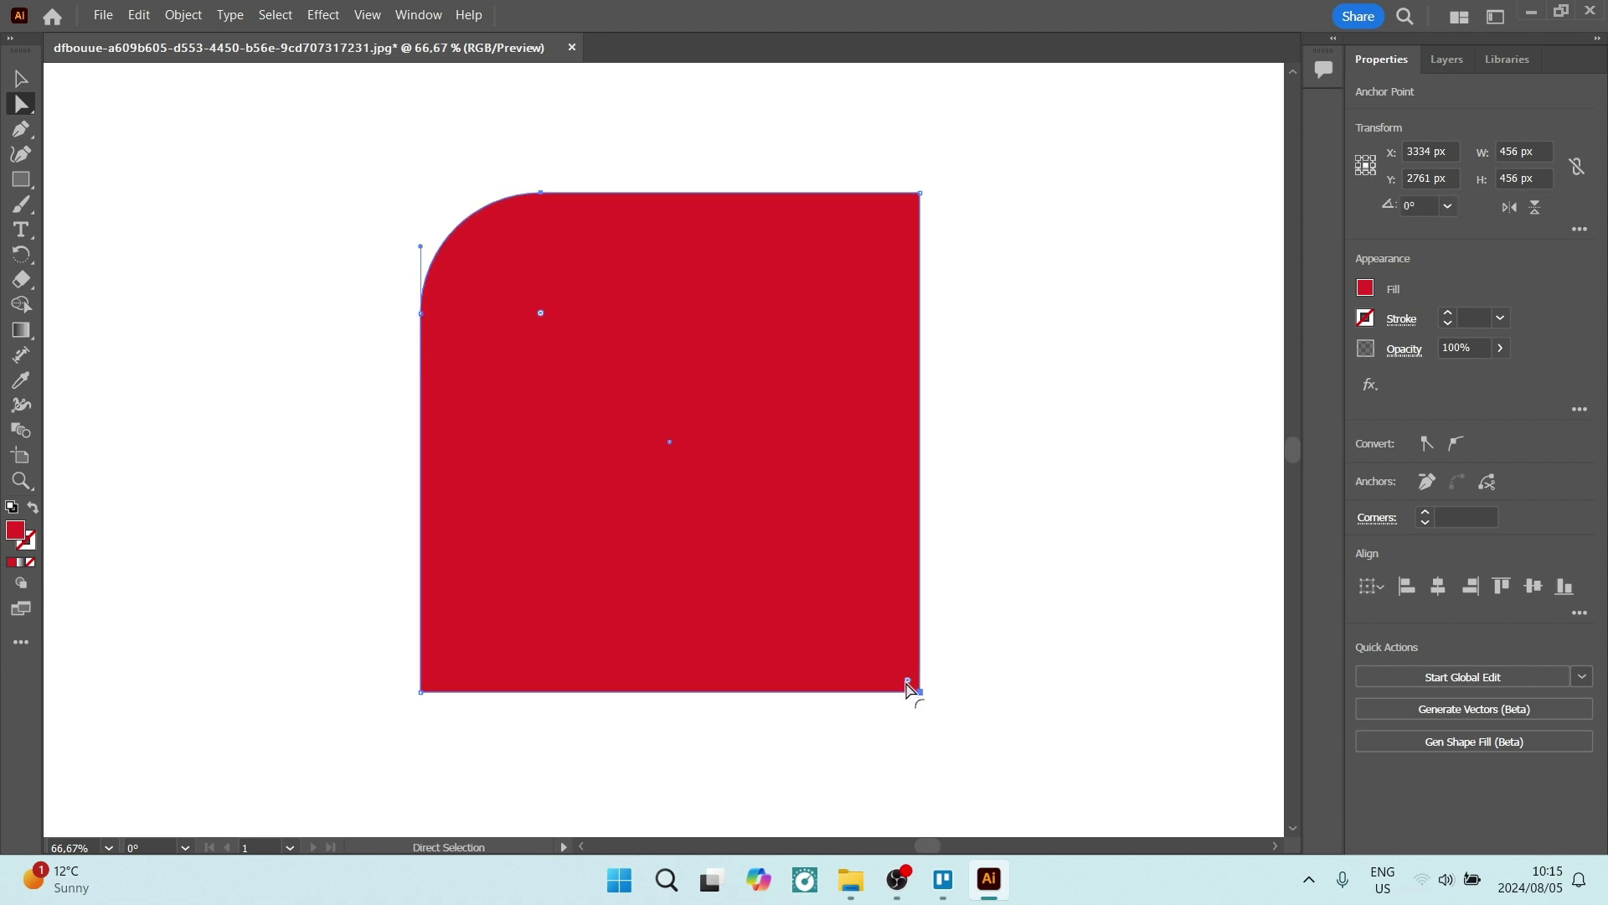
{"action": "left_click_drag", "start_coordinate": [908, 685], "coordinate": [737, 577]}
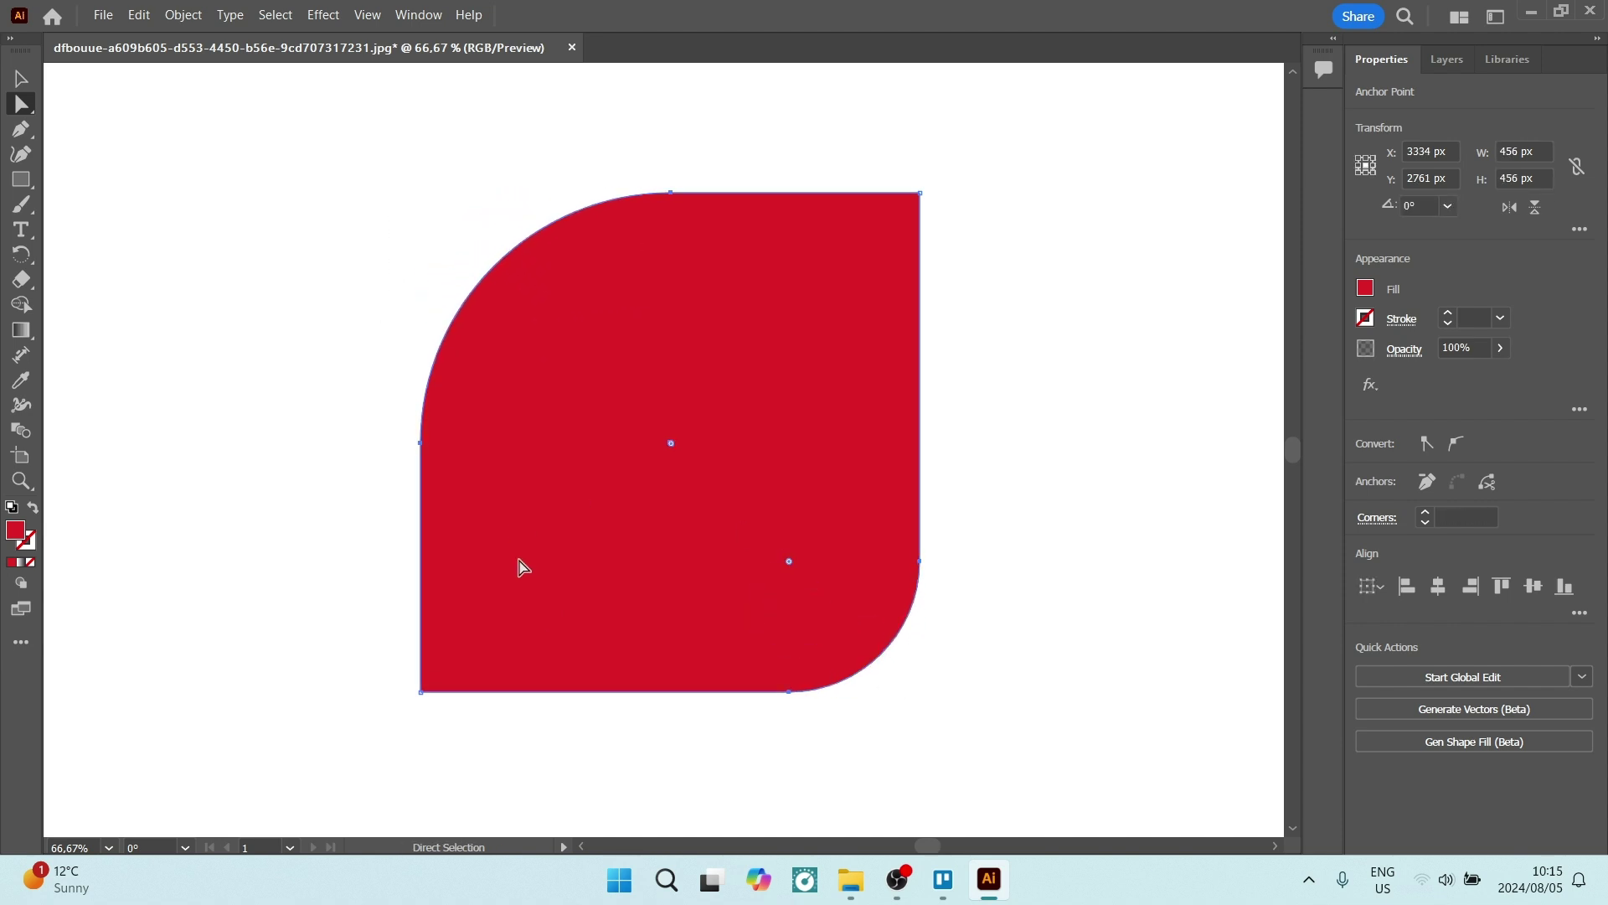
Step: Select the anchors of the red shape's sharp upper-right and lower-left corners
{"action": "left_click_drag", "start_coordinate": [878, 158], "coordinate": [995, 254]}
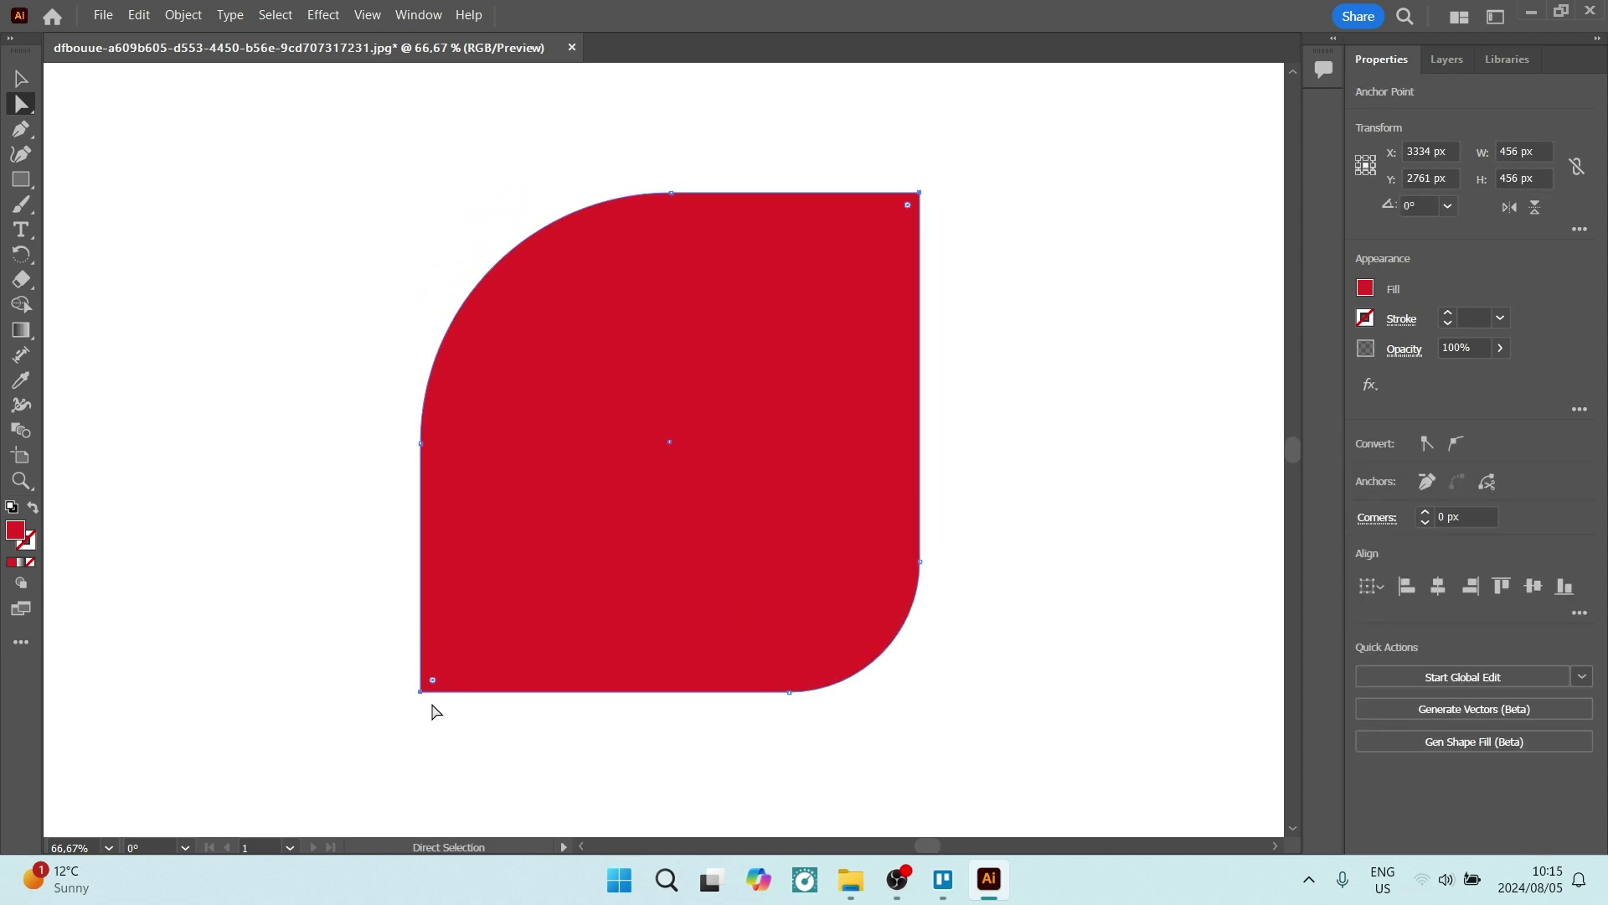